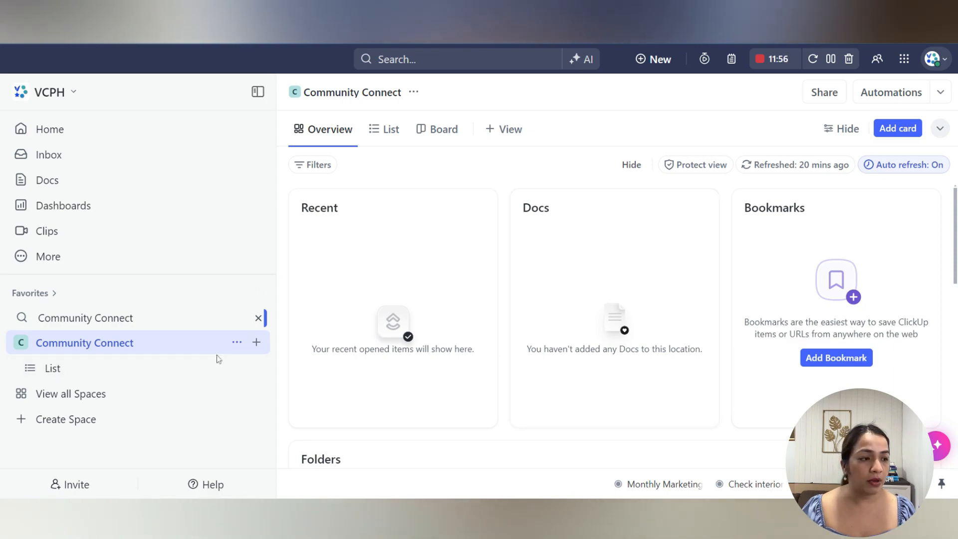
# - Create a new doc in the Community Connect space, title it "Invoicing Process Design" and start writing its body
pyautogui.click(256, 342)
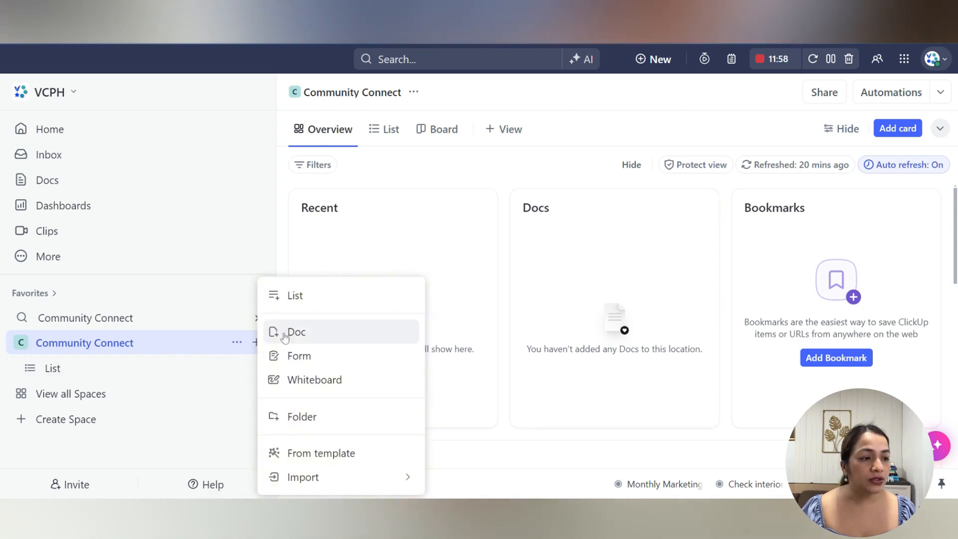
pyautogui.click(309, 334)
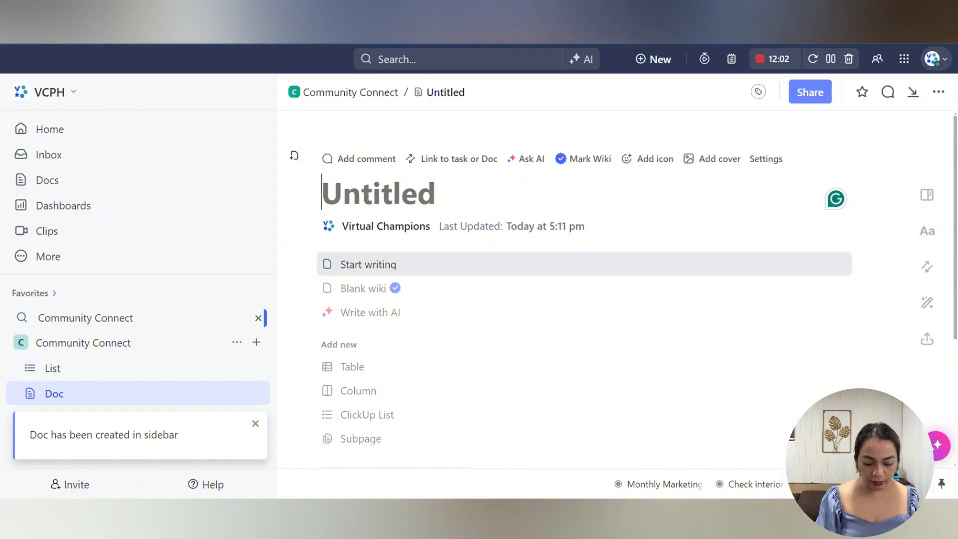
pyautogui.write('Invoice')
pyautogui.press('BackSpace')
pyautogui.press('BackSpace')
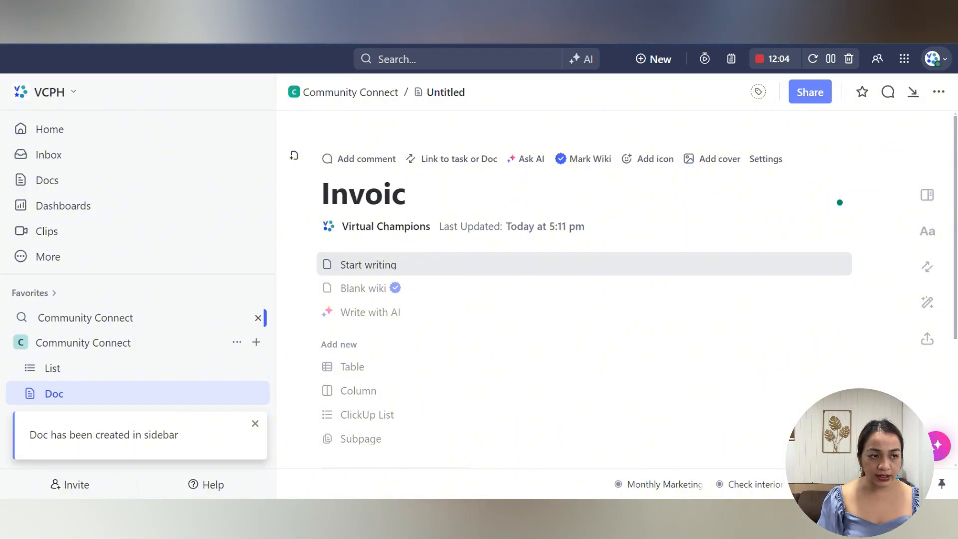
pyautogui.write('ing Proce')
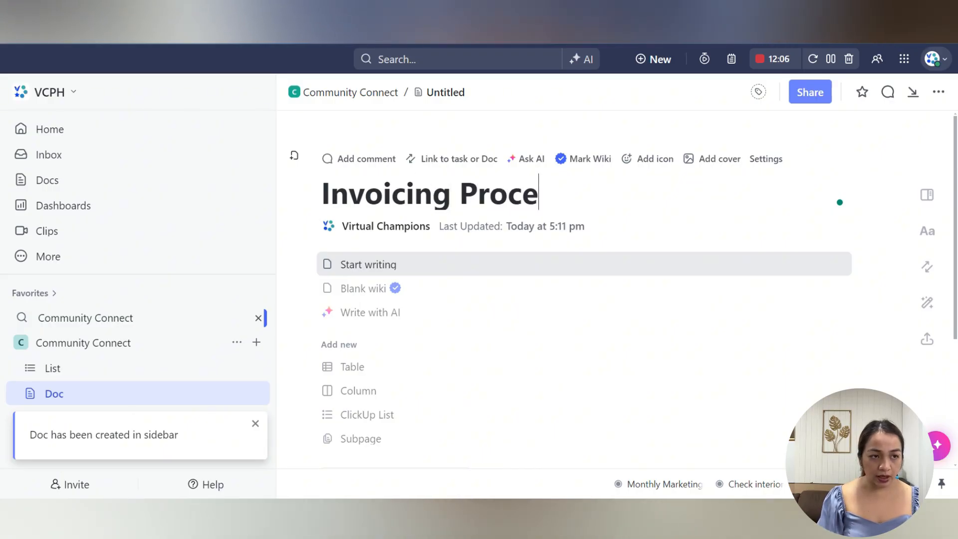
pyautogui.write('ss Des')
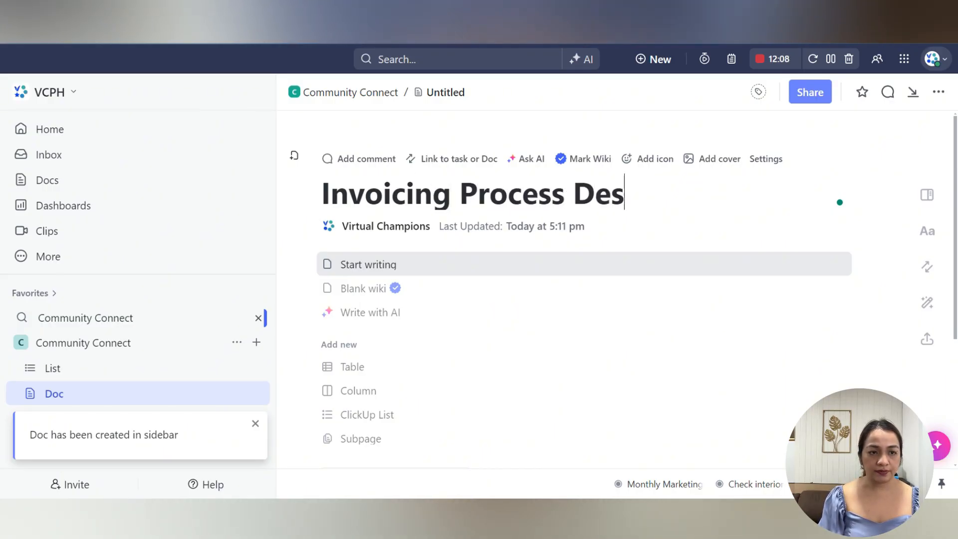
pyautogui.write('ign')
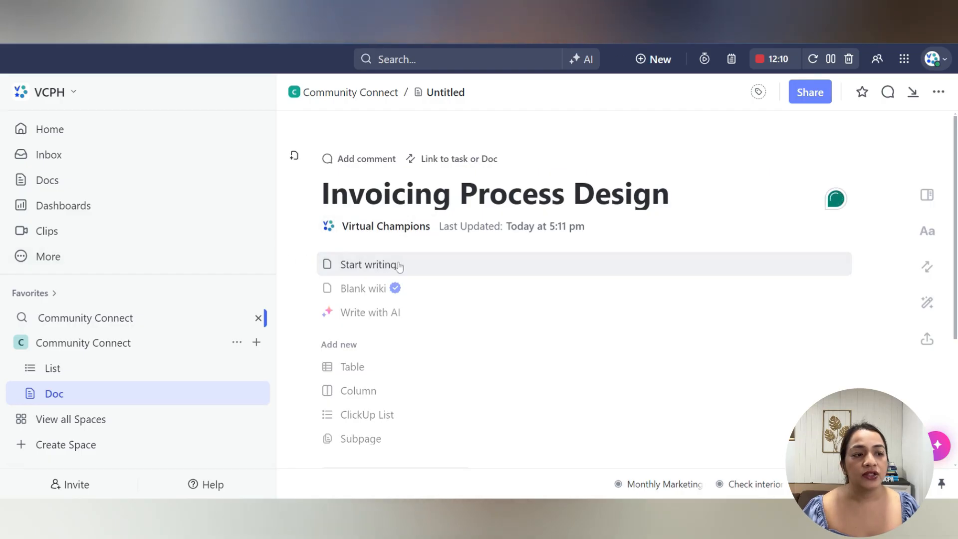
pyautogui.click(399, 266)
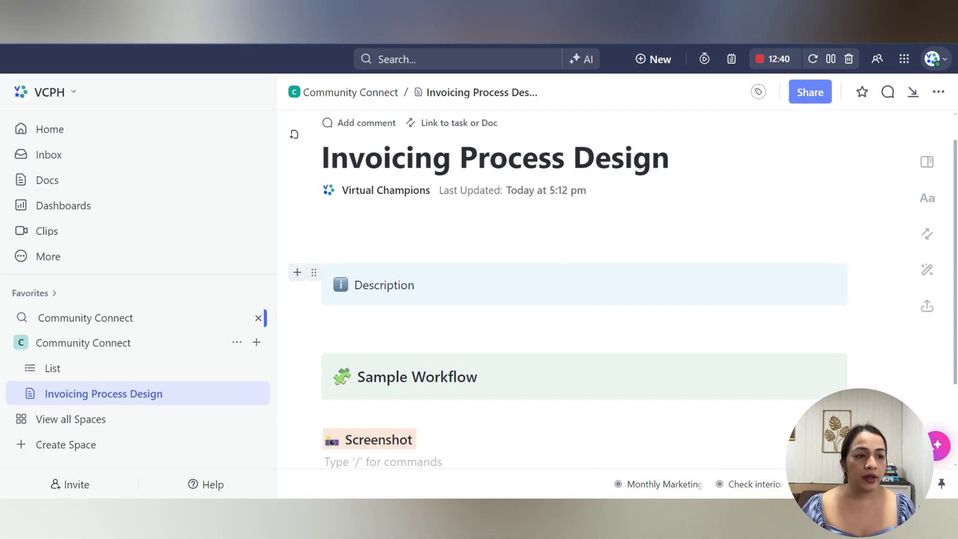
# - Look through the doc's Description, Sample Workflow and Screenshot sections and the custom field table below them
pyautogui.scroll(-2, 583, 280)
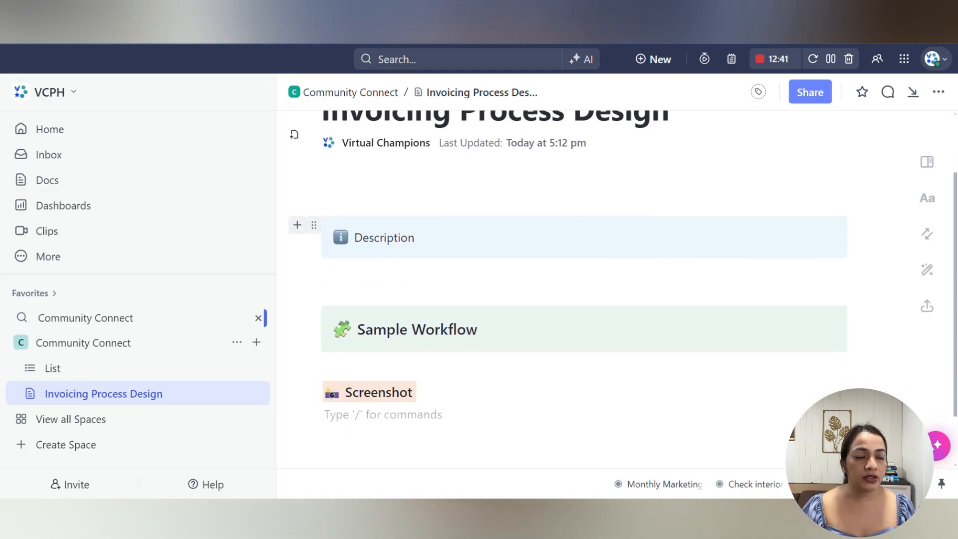
pyautogui.scroll(1, 584, 279)
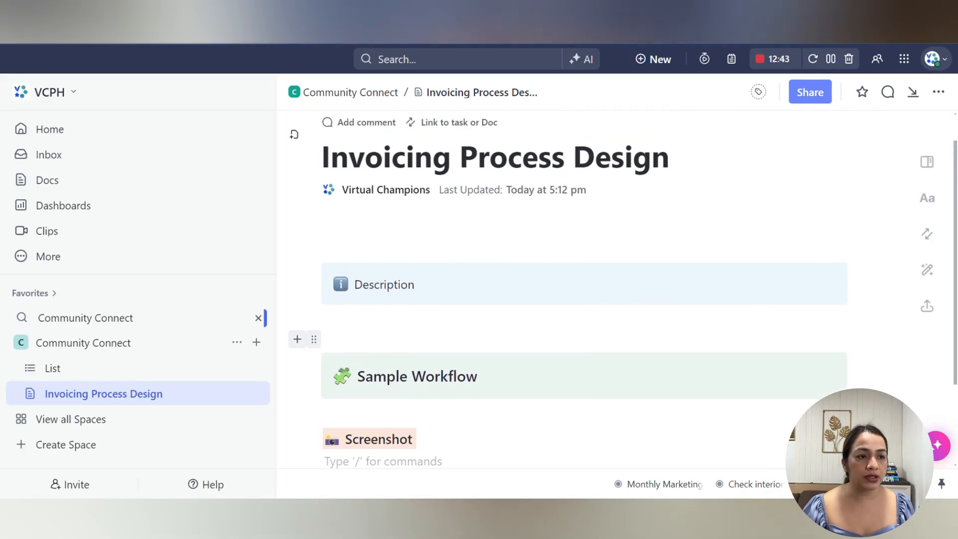
pyautogui.scroll(-1, 584, 279)
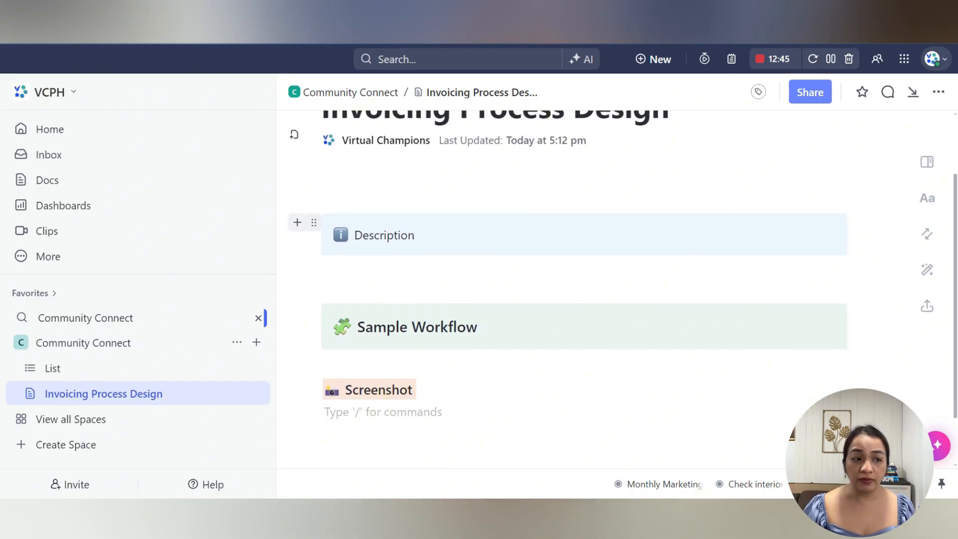
pyautogui.scroll(-1, 584, 279)
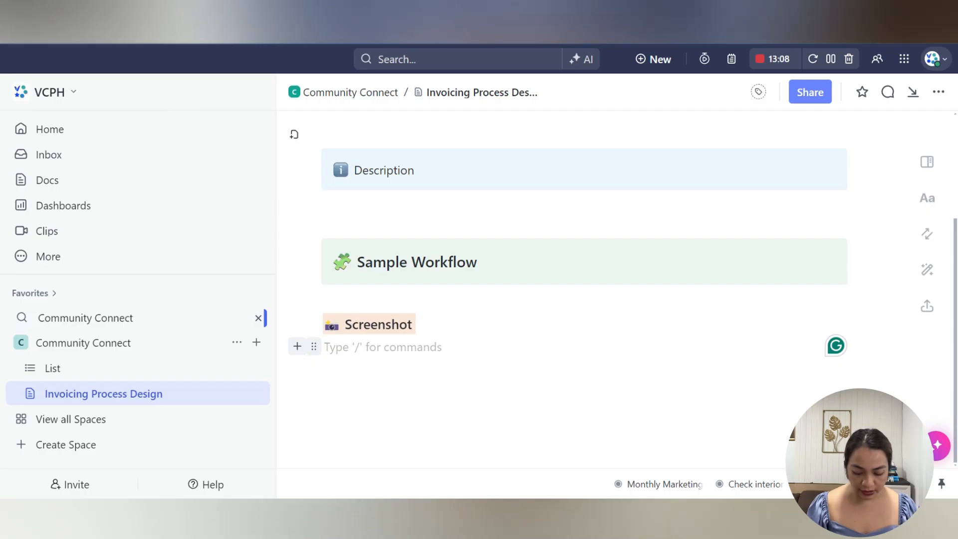
pyautogui.scroll(-10, 584, 300)
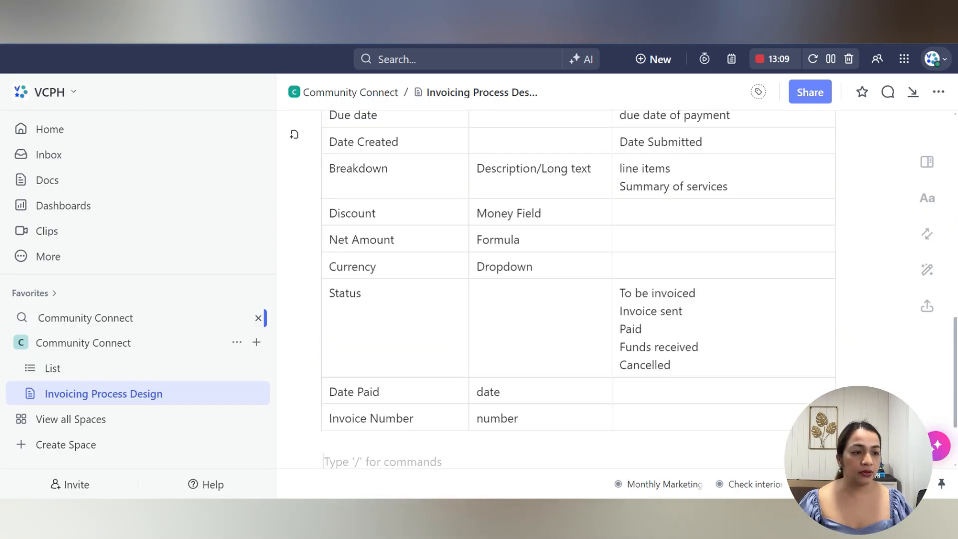
pyautogui.scroll(3, 583, 299)
pyautogui.scroll(5, 559, 289)
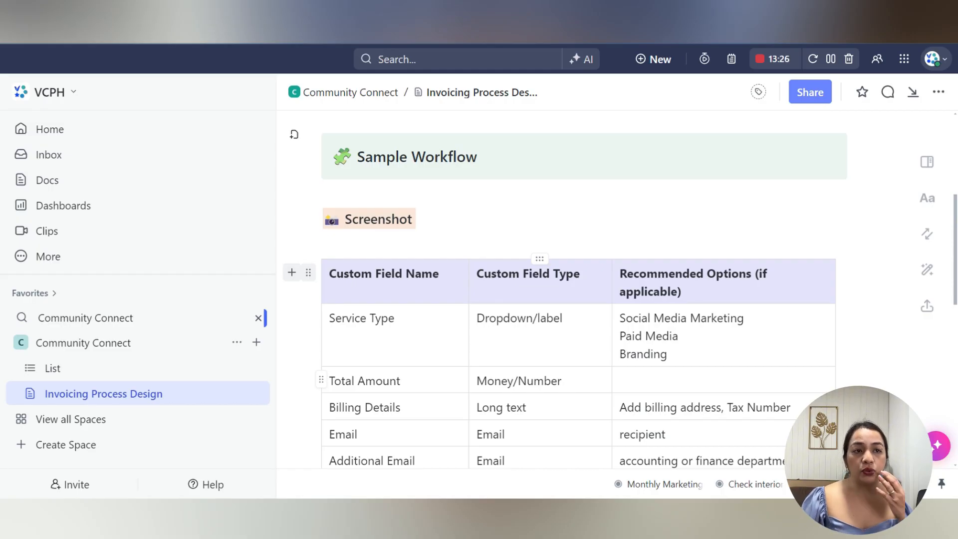
# - Change the custom field type in the Discount row to "Money/Number"
pyautogui.scroll(-4, 579, 290)
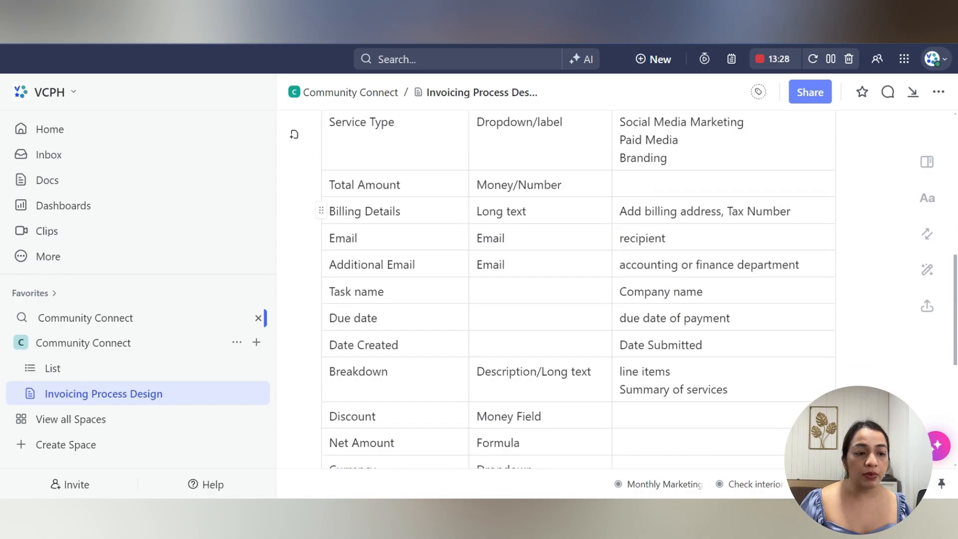
pyautogui.scroll(-1, 538, 365)
pyautogui.click(541, 363)
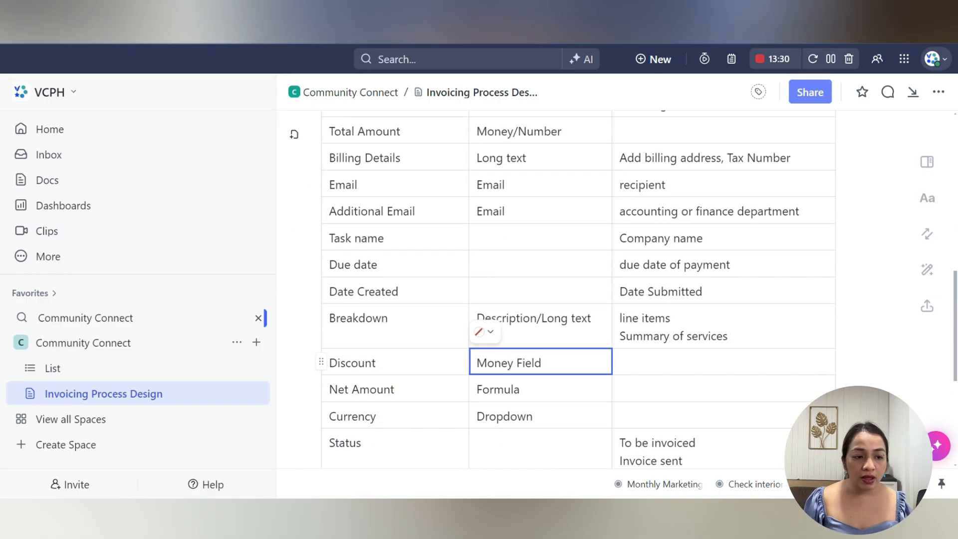
pyautogui.doubleClick(529, 363)
pyautogui.hotkey('shift', 'Left')
pyautogui.write('/')
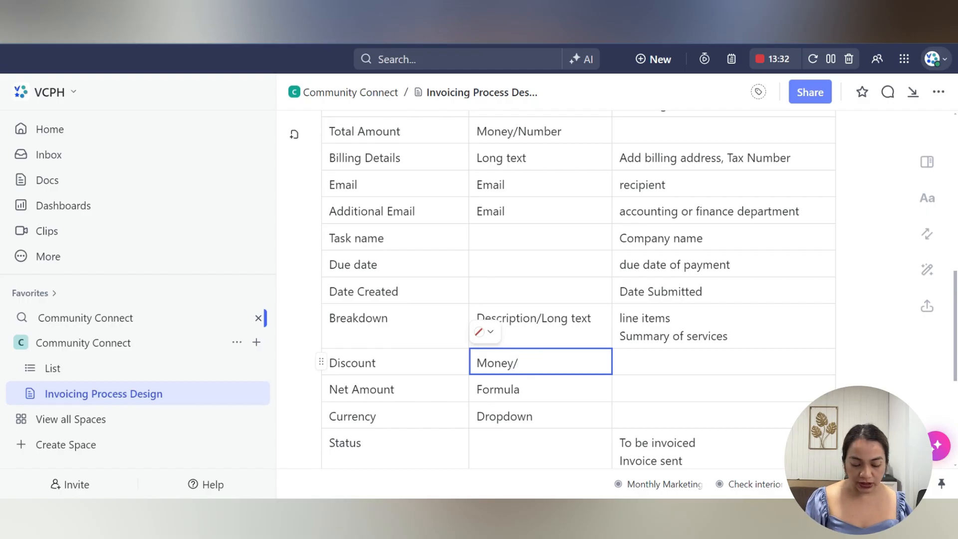
pyautogui.write('Number')
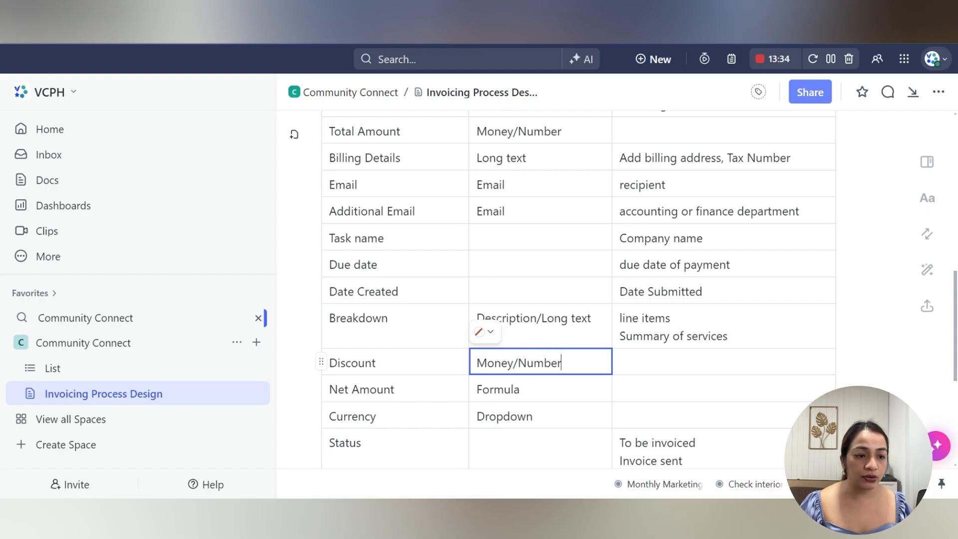
# - Review the custom field table from the Service Type row down to the Discount and Net Amount rows
pyautogui.click(541, 390)
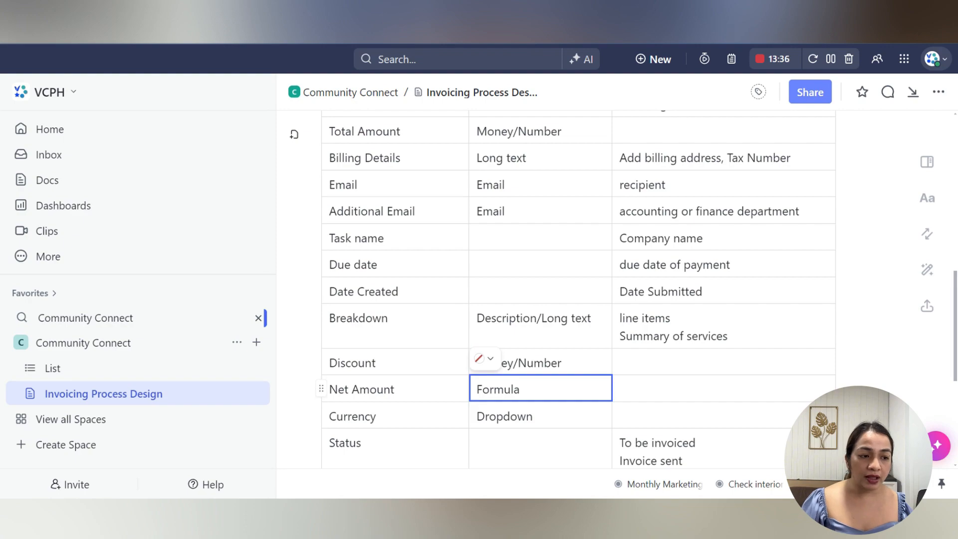
pyautogui.scroll(3, 579, 290)
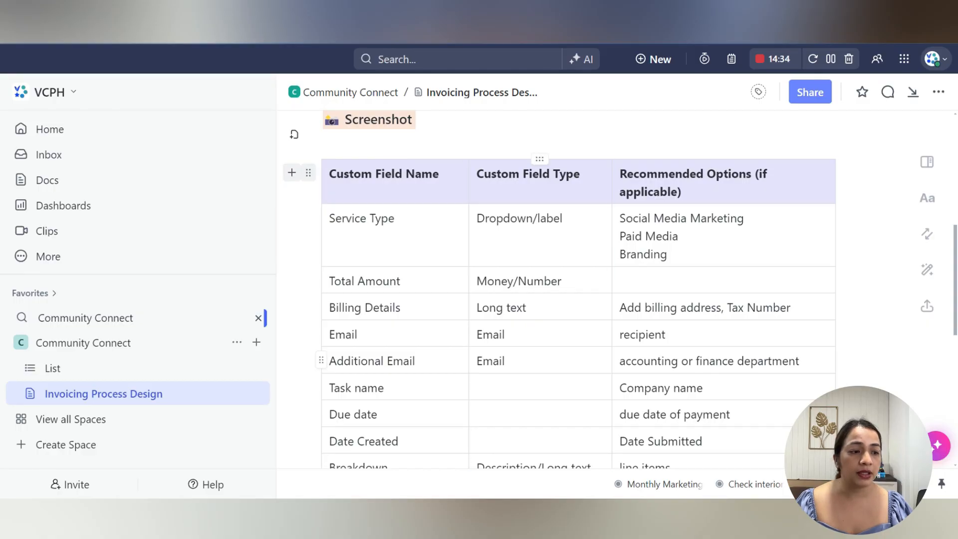
pyautogui.scroll(-1, 579, 290)
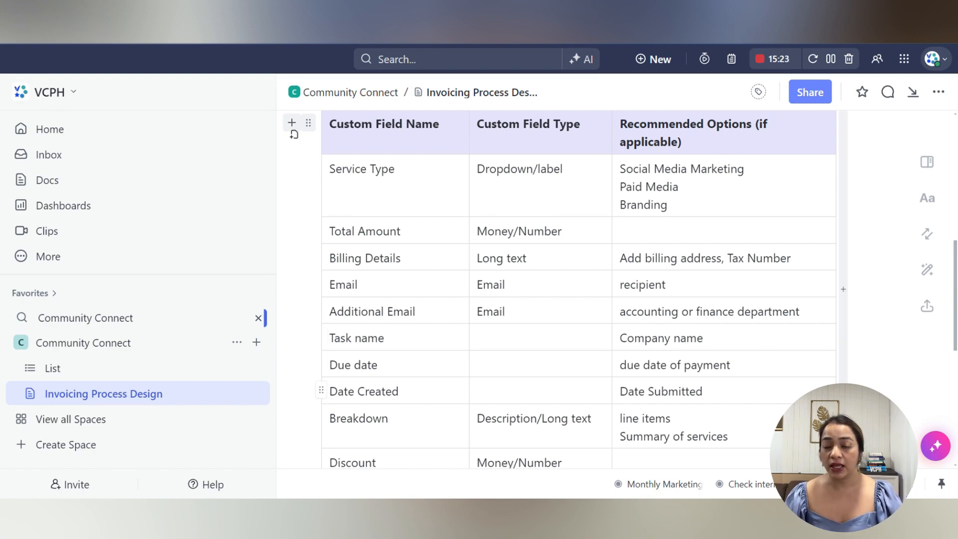
pyautogui.scroll(-1, 579, 289)
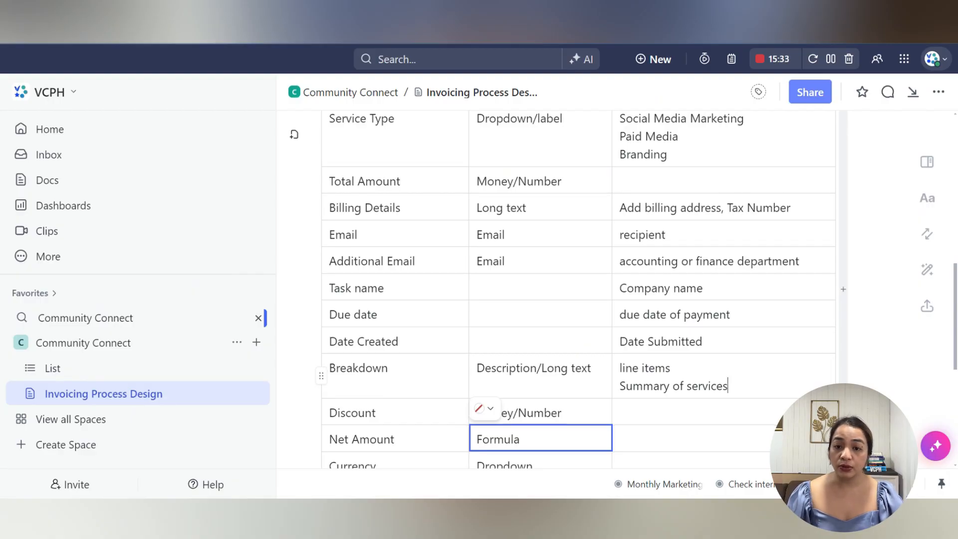
pyautogui.scroll(-2, 579, 290)
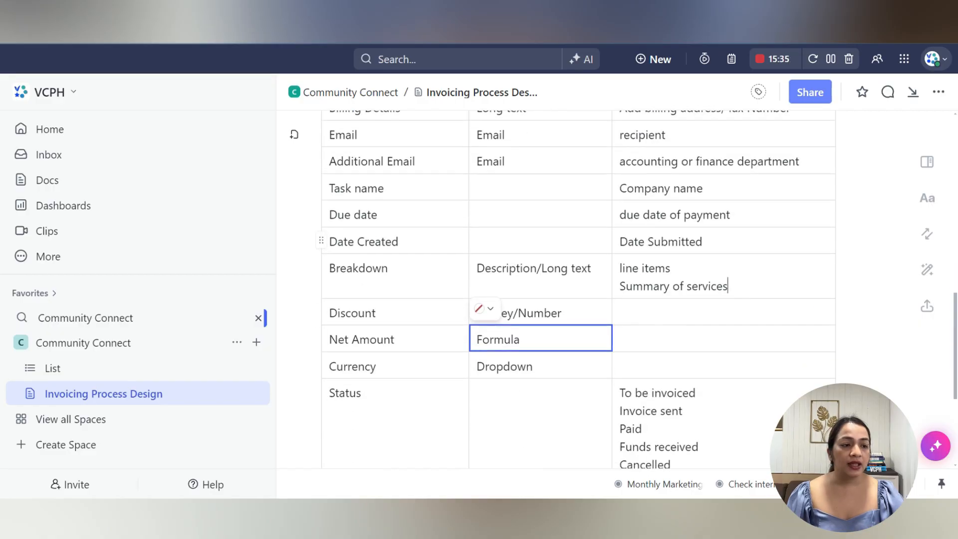
pyautogui.click(376, 313)
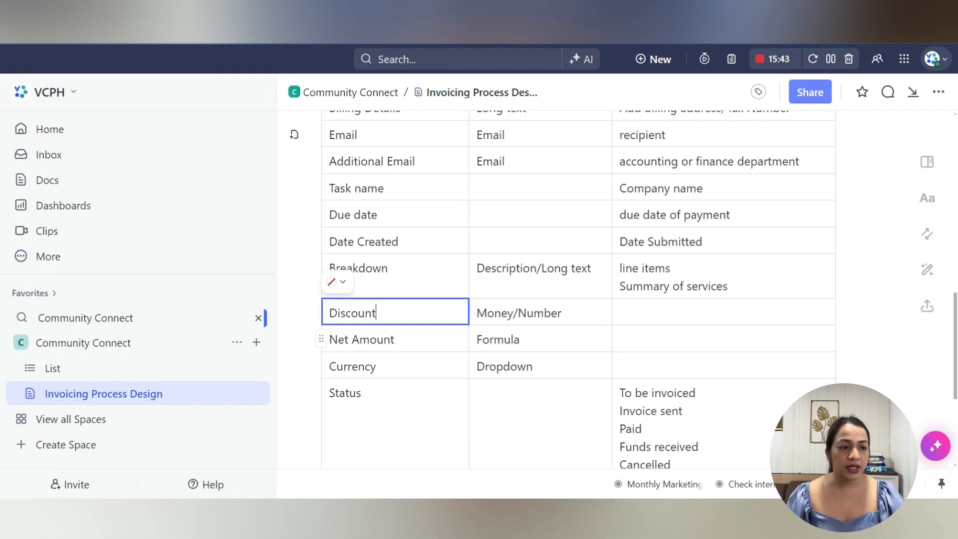
pyautogui.click(399, 339)
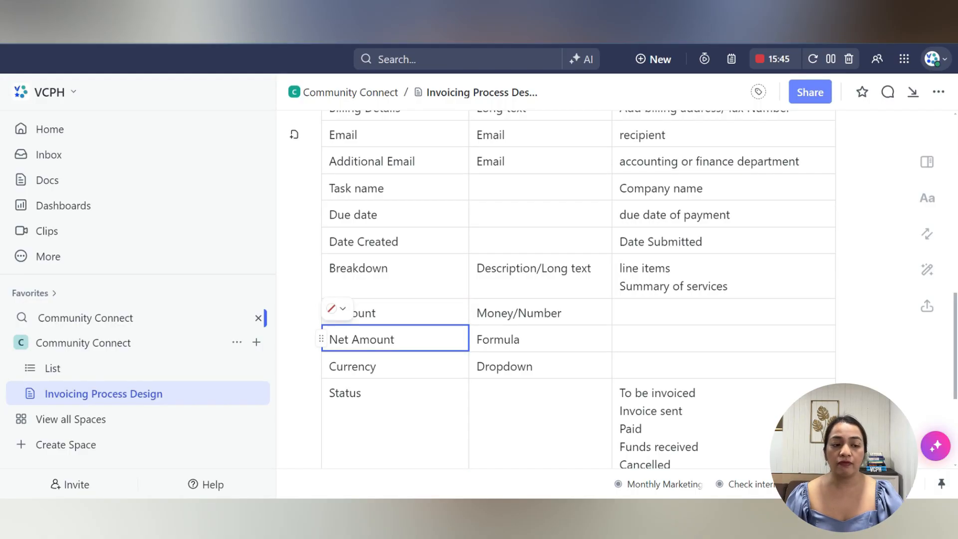
pyautogui.click(529, 340)
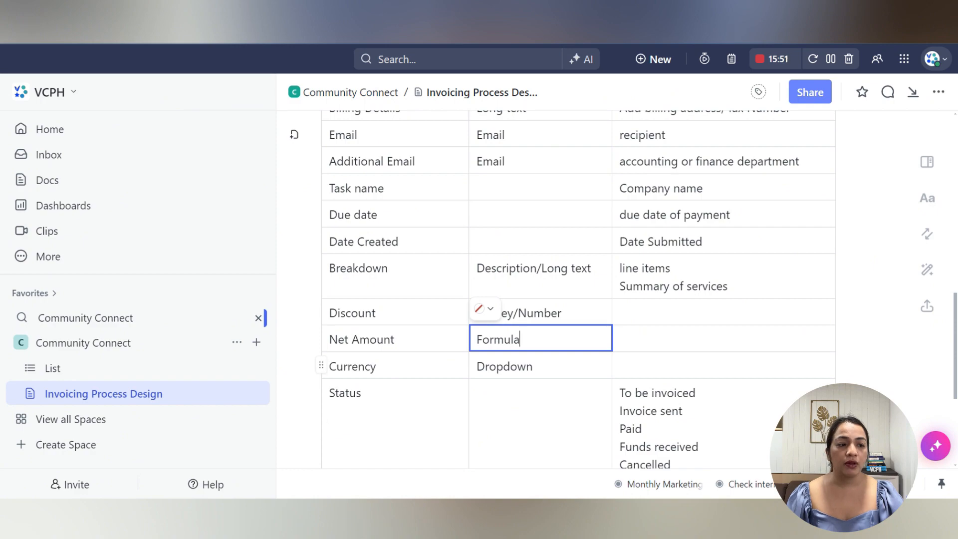
# - Enter AUD, USD, EUR and GBP on separate lines as the recommended options for the Currency field
pyautogui.click(394, 366)
pyautogui.click(564, 367)
pyautogui.click(699, 365)
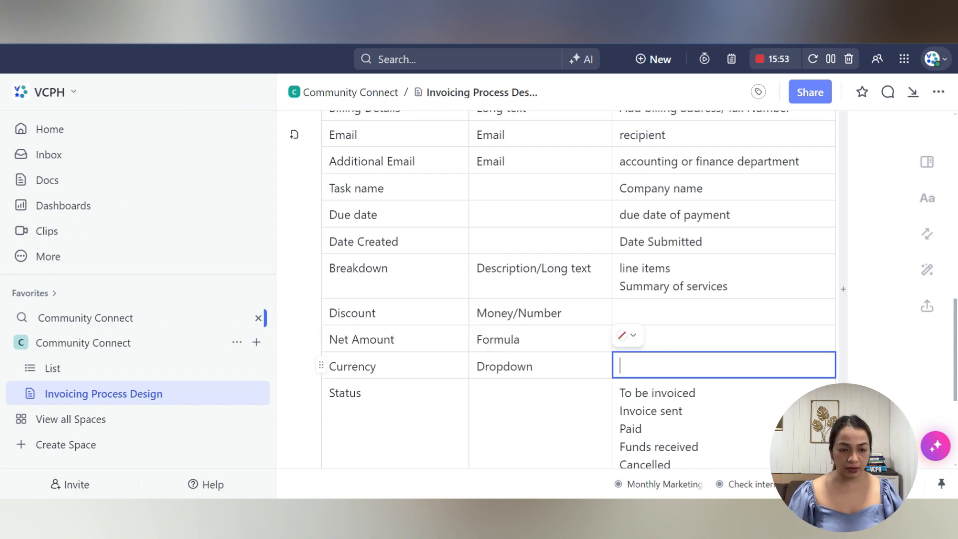
pyautogui.write('AUD')
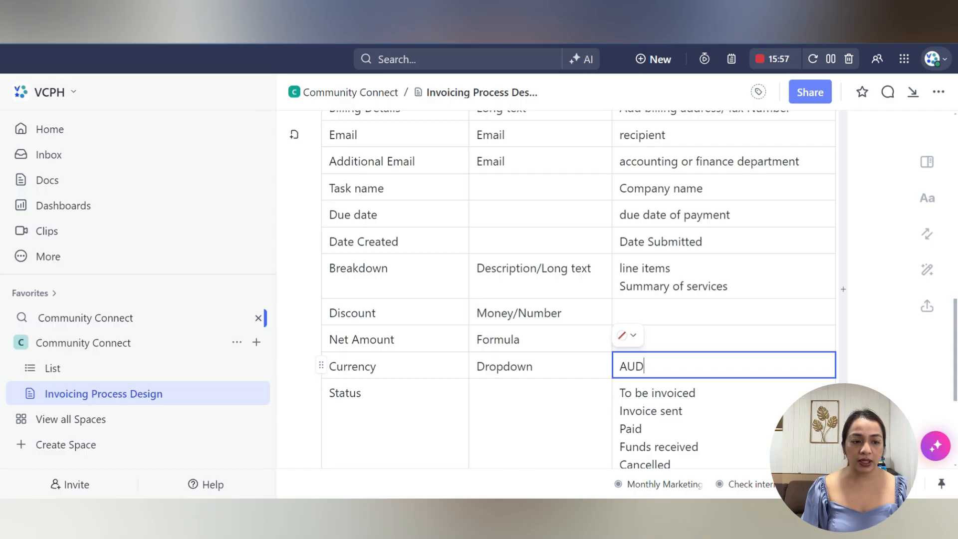
pyautogui.press('Return')
pyautogui.write('SD')
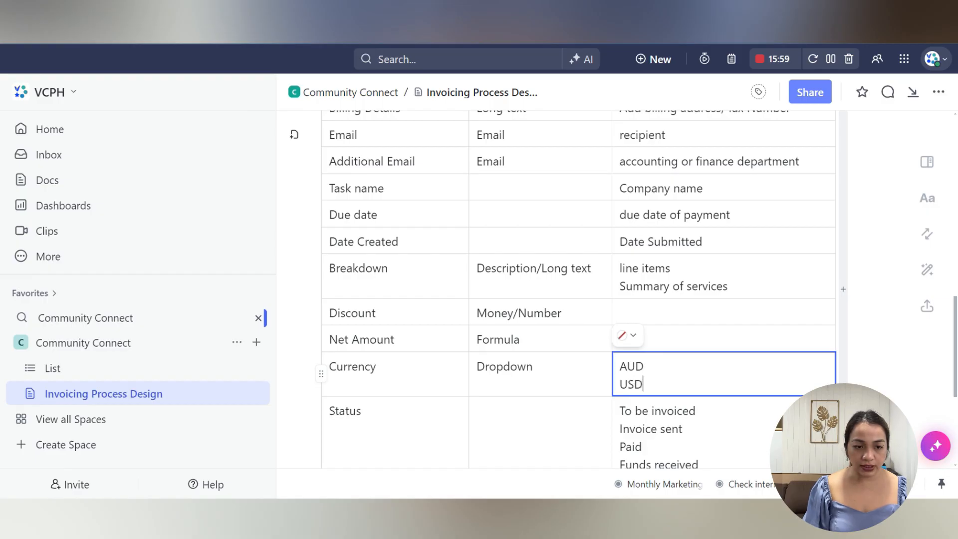
pyautogui.press('Return')
pyautogui.write('EUR')
pyautogui.press('Return')
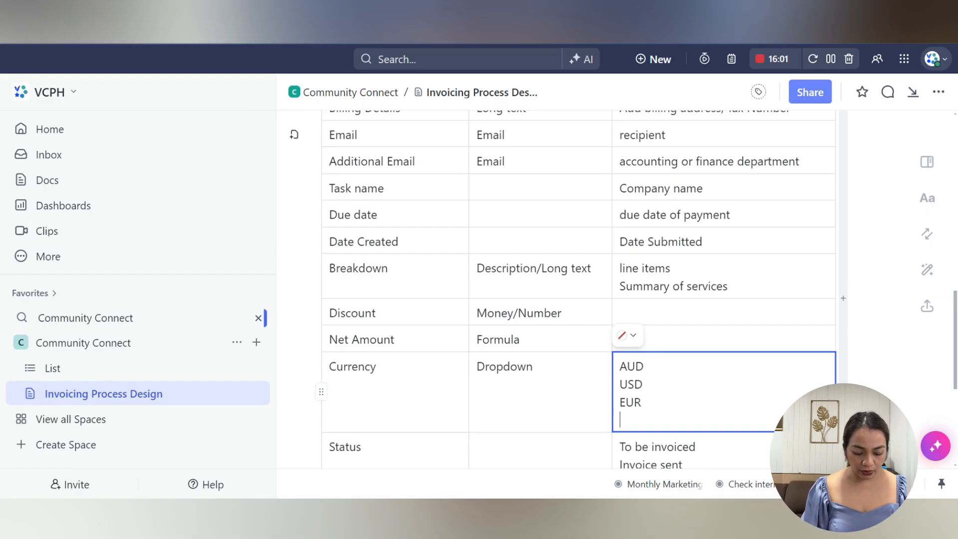
pyautogui.write('GN')
pyautogui.press('BackSpace')
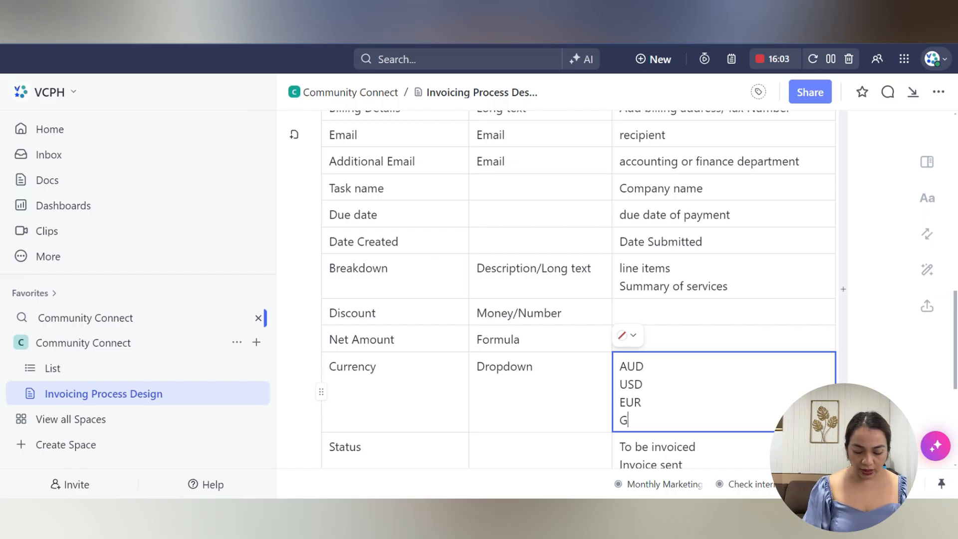
pyautogui.write('BP')
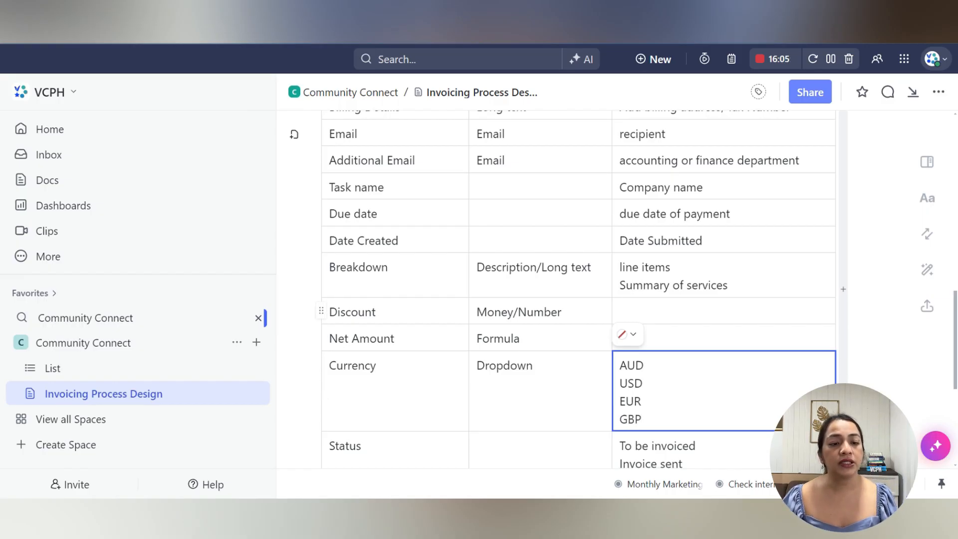
# - Reword the first recommended option in the Status row as "To invoice"
pyautogui.scroll(-2, 579, 290)
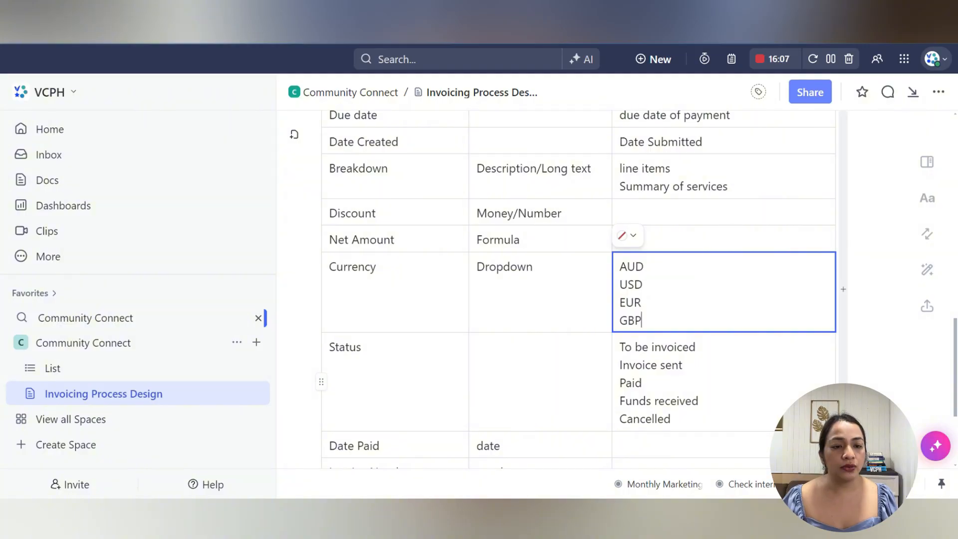
pyautogui.moveTo(695, 346); pyautogui.dragTo(635, 347)
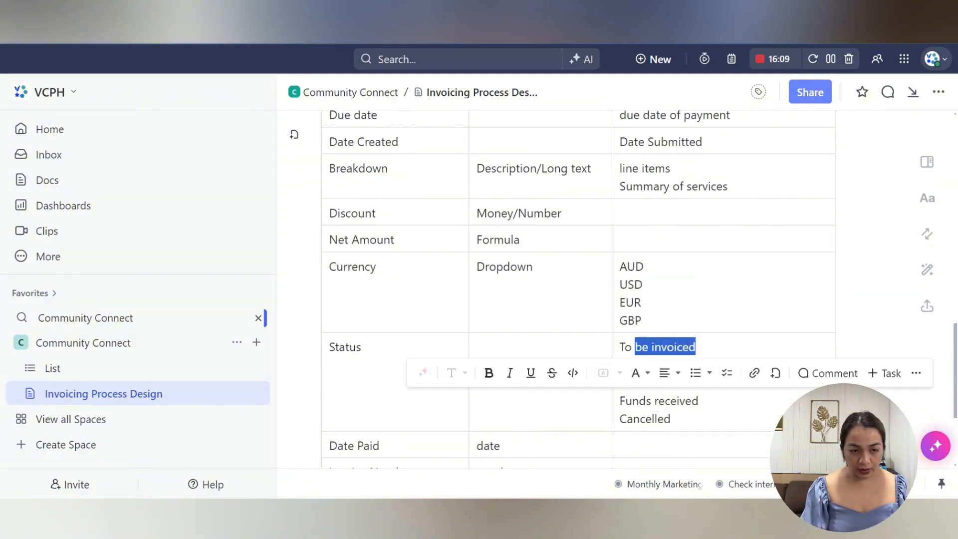
pyautogui.write('invoice')
pyautogui.click(685, 373)
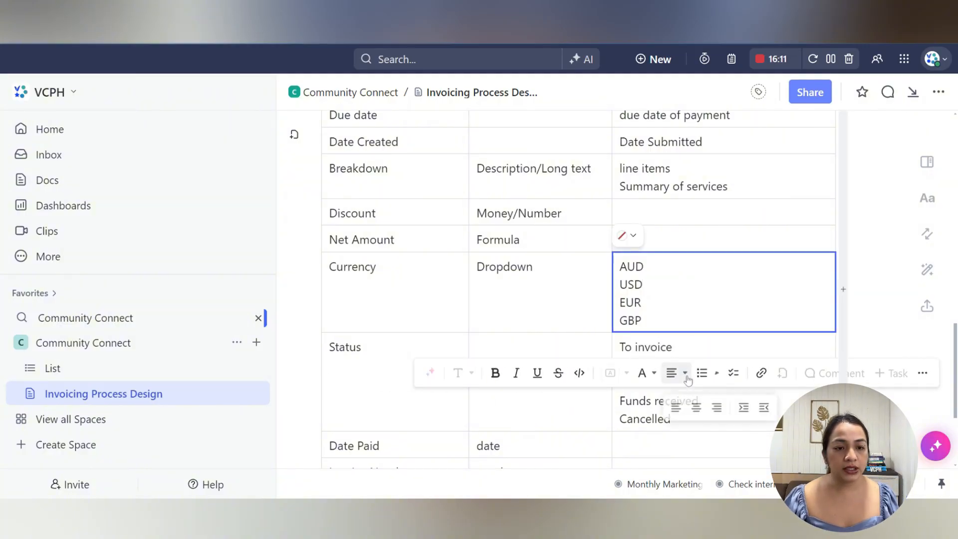
pyautogui.click(671, 418)
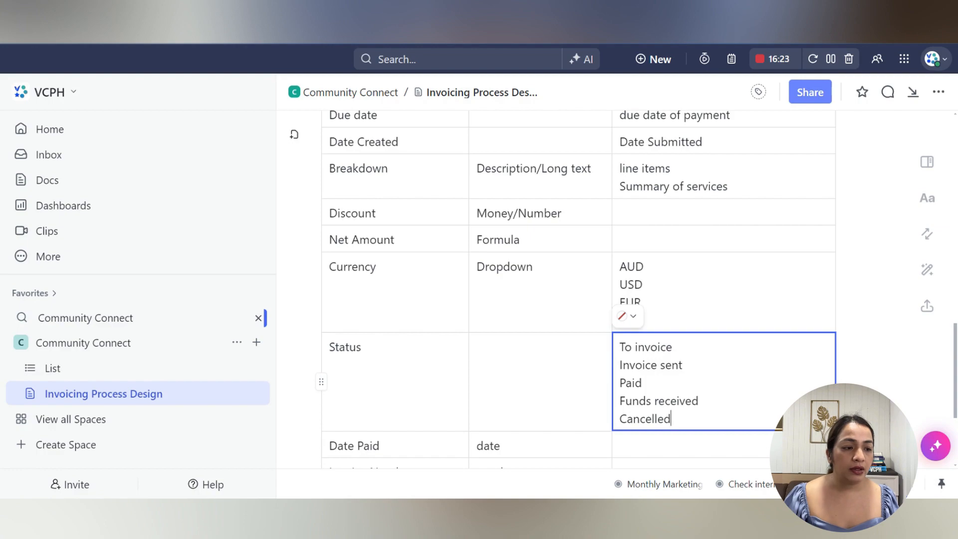
# - Review the custom field table down to the Invoice Number row, including the Status options, and back up to its header
pyautogui.scroll(-2, 321, 350)
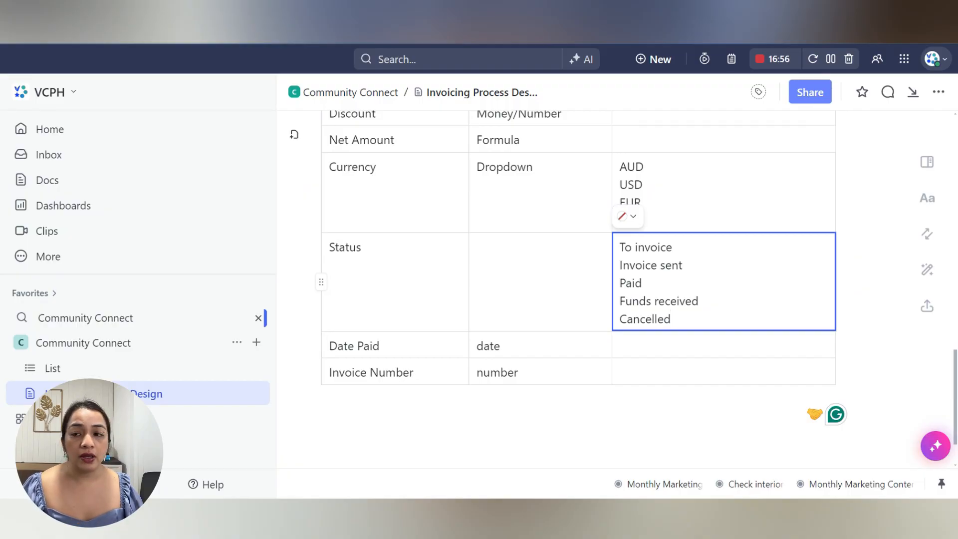
pyautogui.scroll(10, 584, 288)
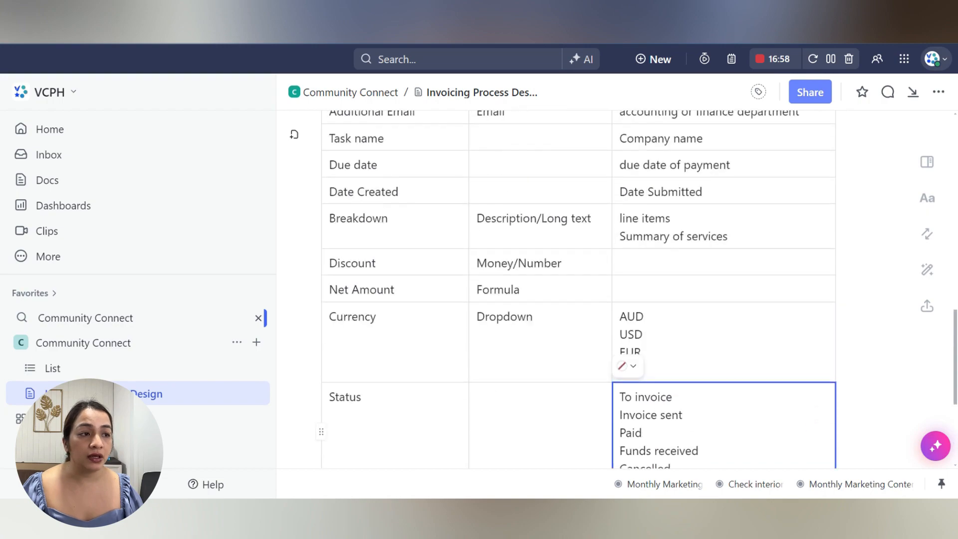
pyautogui.scroll(-3, 583, 290)
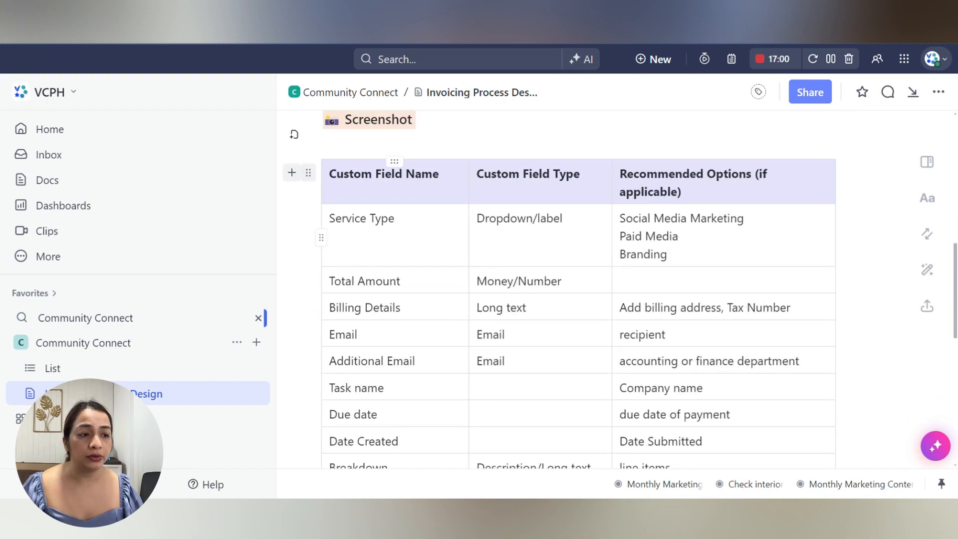
pyautogui.scroll(-2, 578, 289)
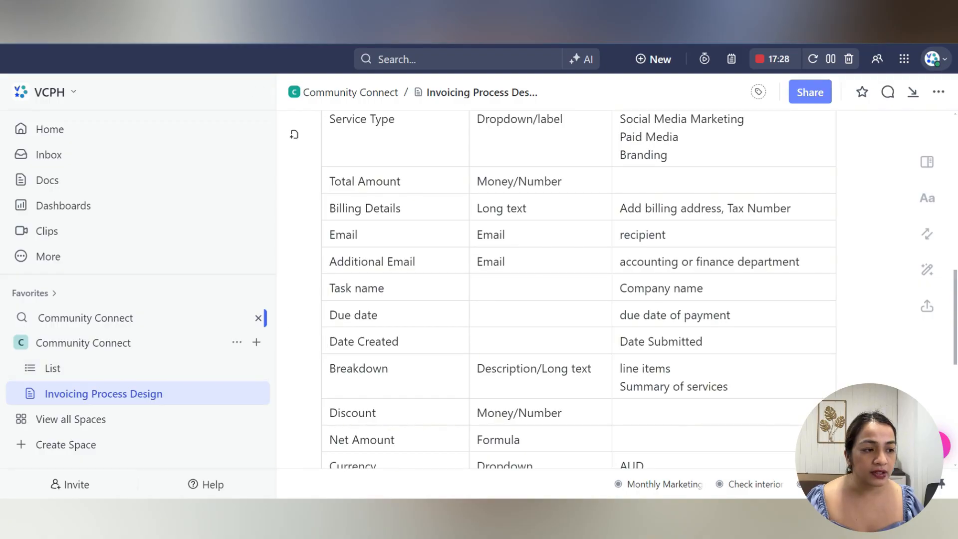
# - Open the Community Connect list and examine which built-in fields, such as due date and date created, it offers
pyautogui.click(256, 368)
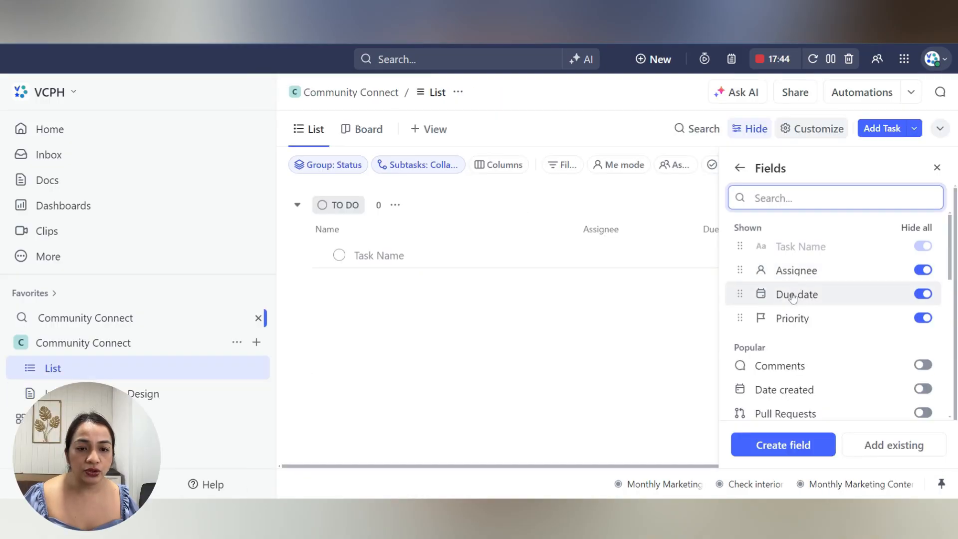
pyautogui.scroll(-1, 780, 338)
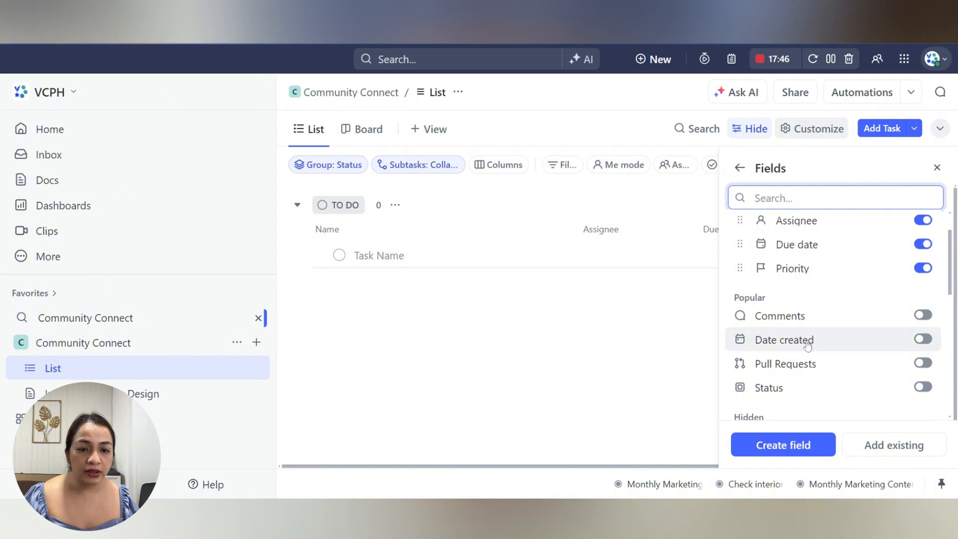
pyautogui.scroll(-2, 809, 345)
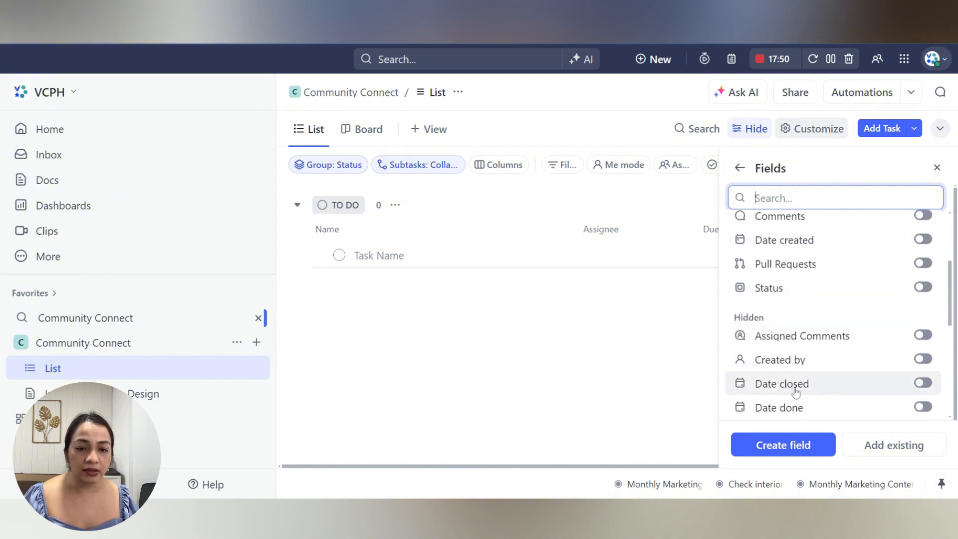
pyautogui.scroll(-1, 796, 412)
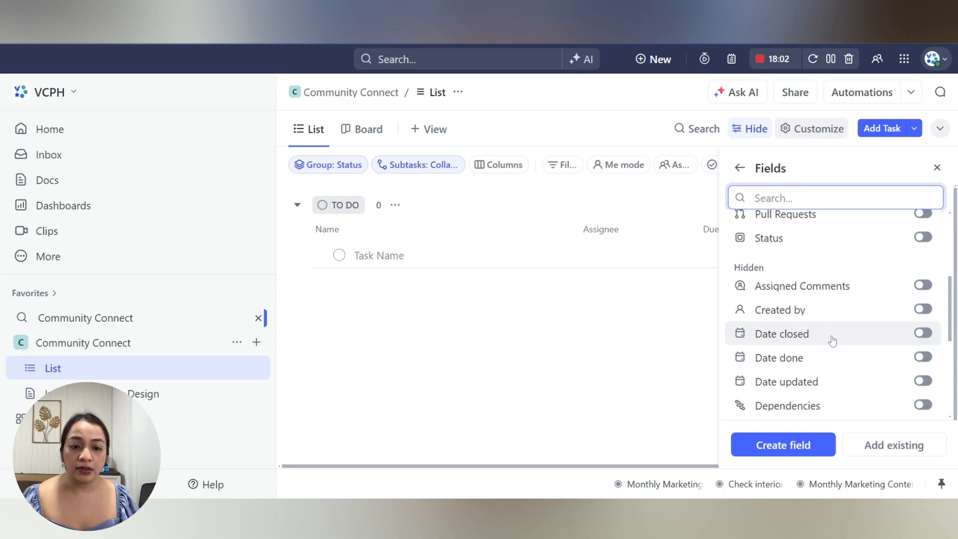
pyautogui.scroll(3, 833, 369)
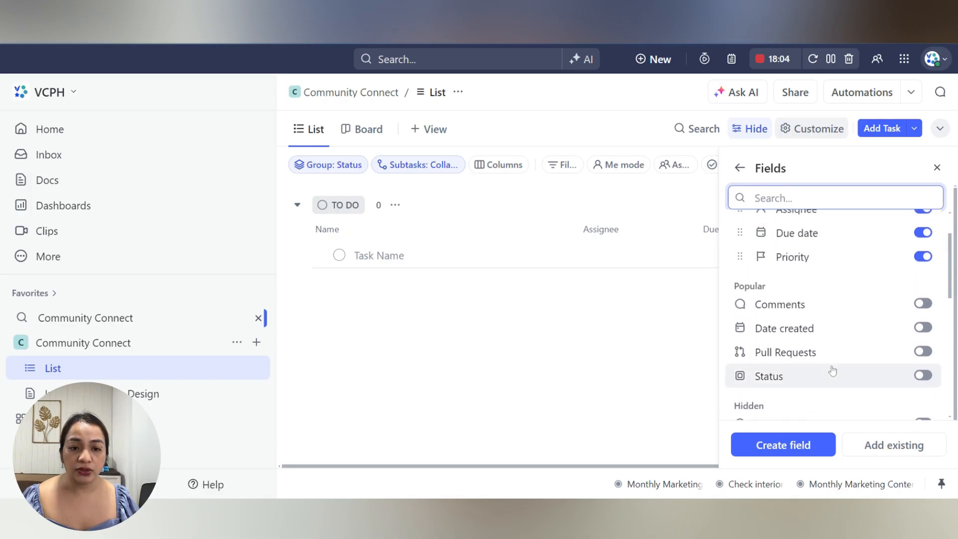
pyautogui.scroll(1, 833, 370)
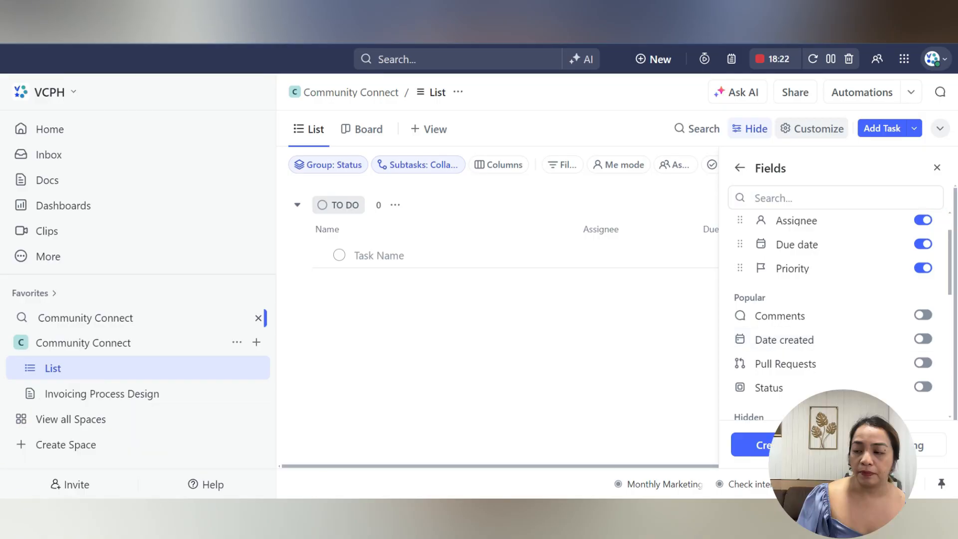
pyautogui.click(587, 365)
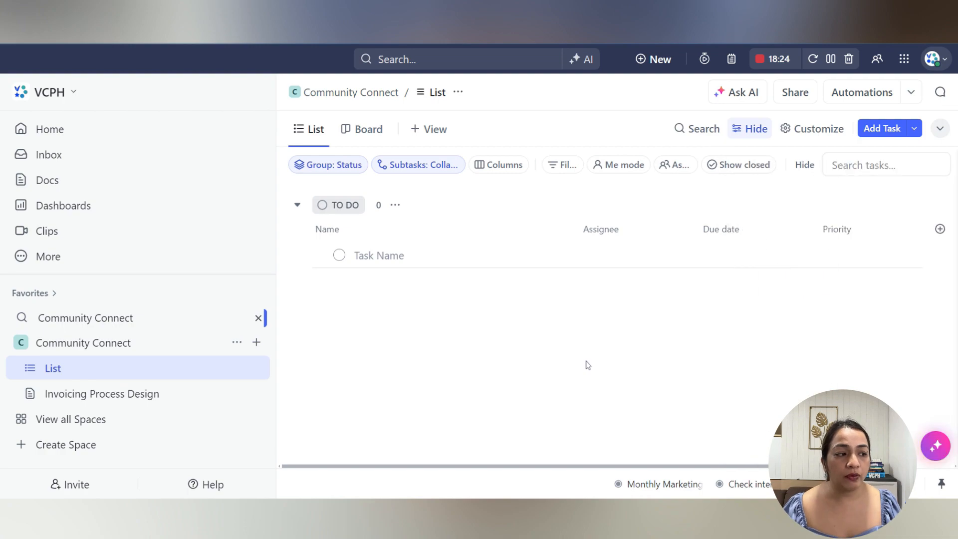
# - Reopen the Invoicing Process Design doc and check the planned custom fields against their types and recommended options
pyautogui.click(167, 394)
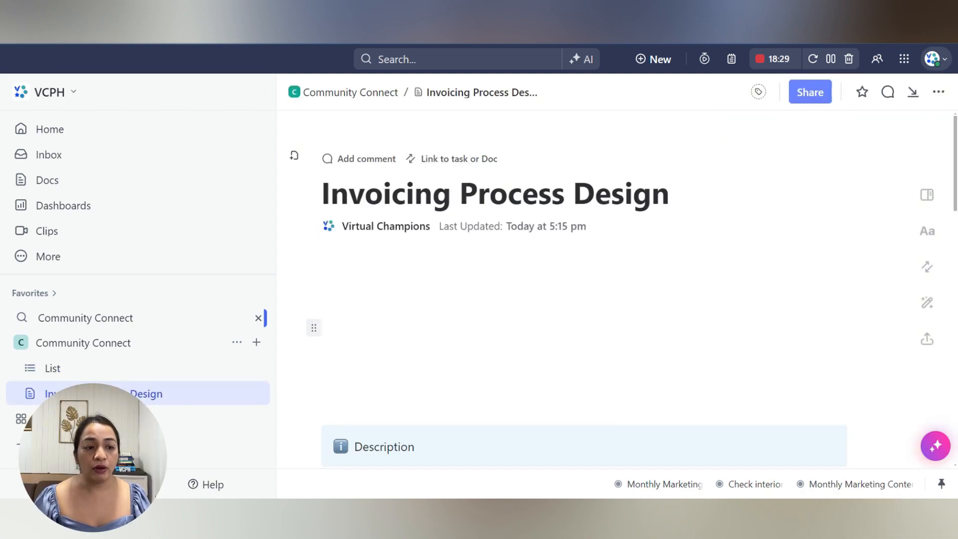
pyautogui.scroll(-10, 583, 290)
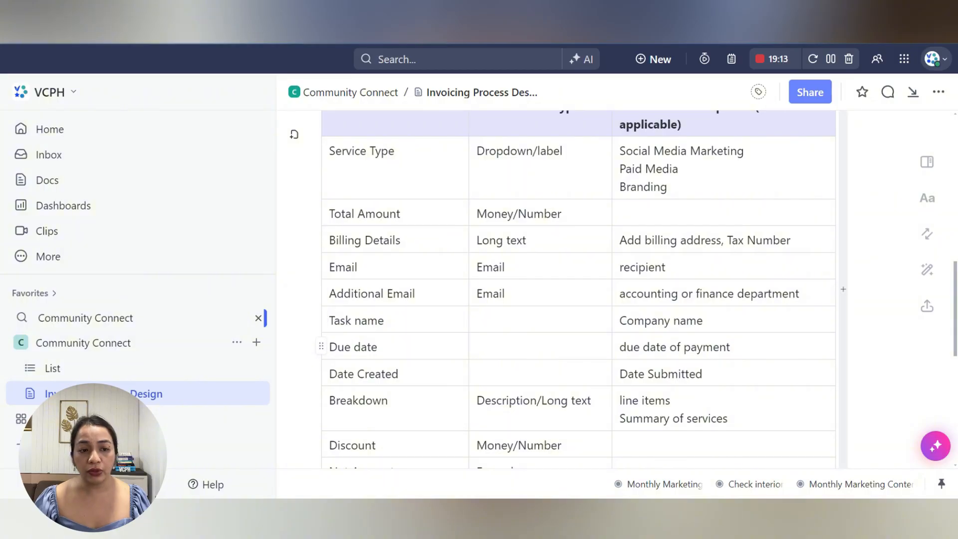
pyautogui.scroll(-7, 579, 289)
pyautogui.scroll(15, 579, 290)
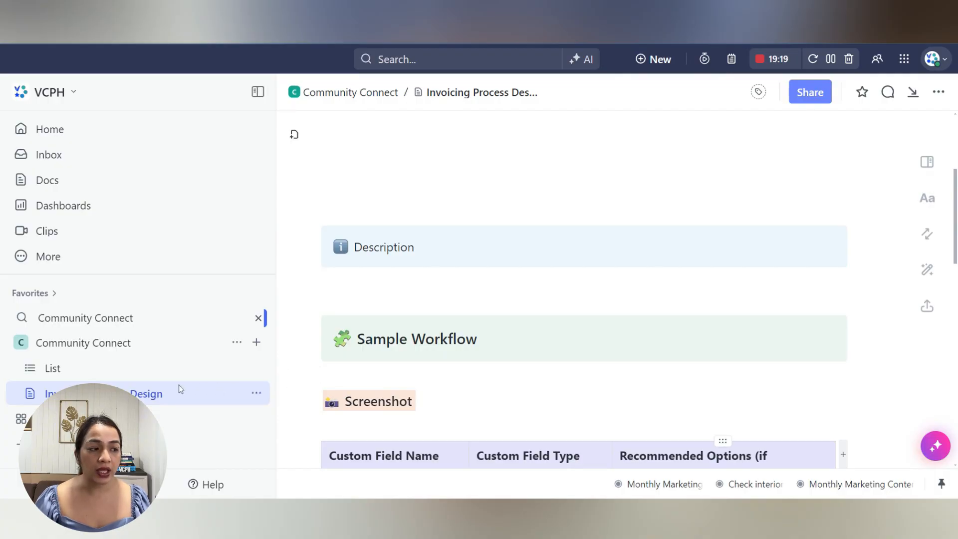
# - Return to the Community Connect list, collapse the sidebar and narrow the Name column to make room for more fields
pyautogui.click(98, 375)
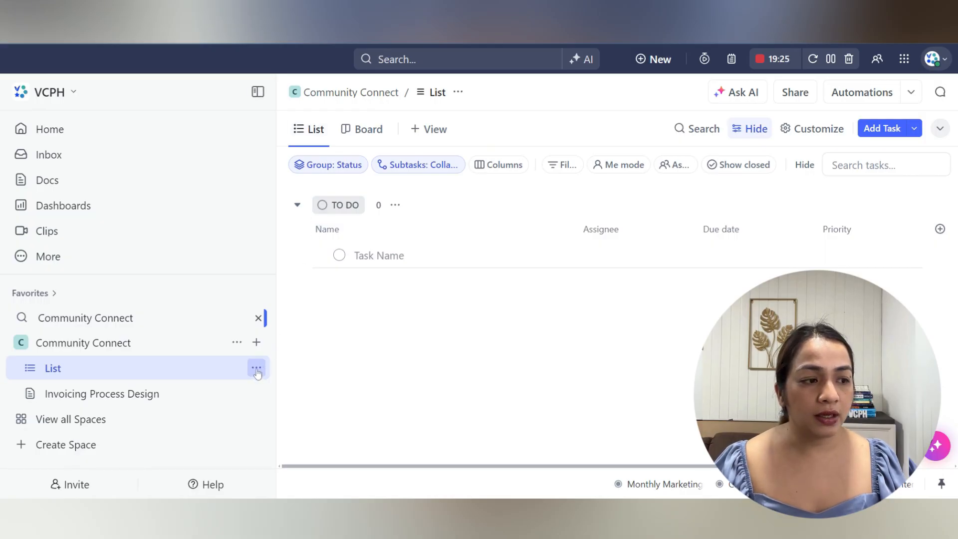
pyautogui.click(256, 370)
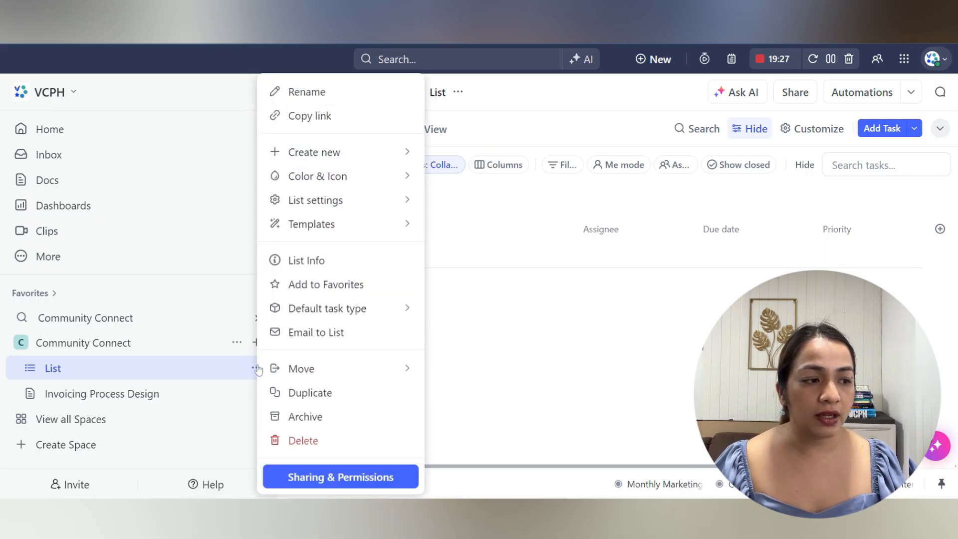
pyautogui.moveTo(319, 201)
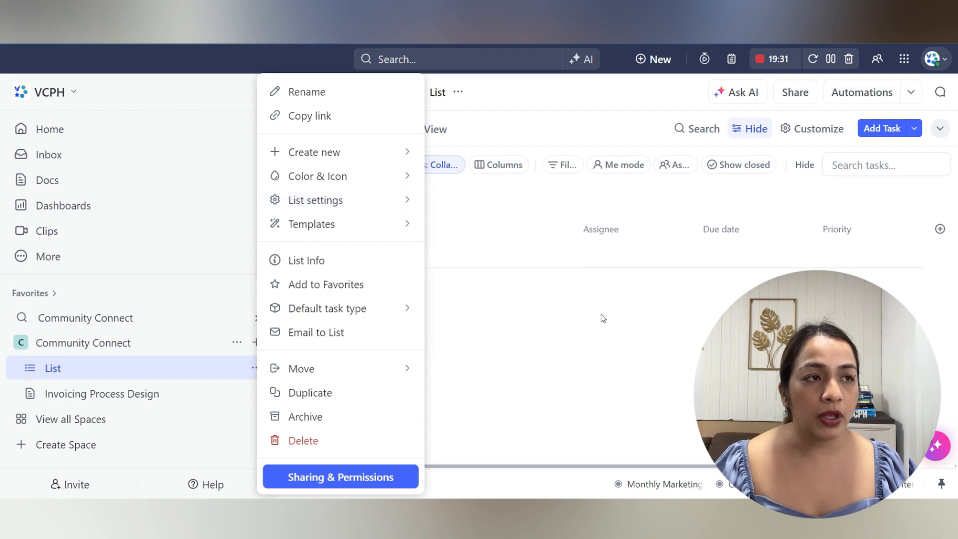
pyautogui.click(584, 345)
pyautogui.click(257, 91)
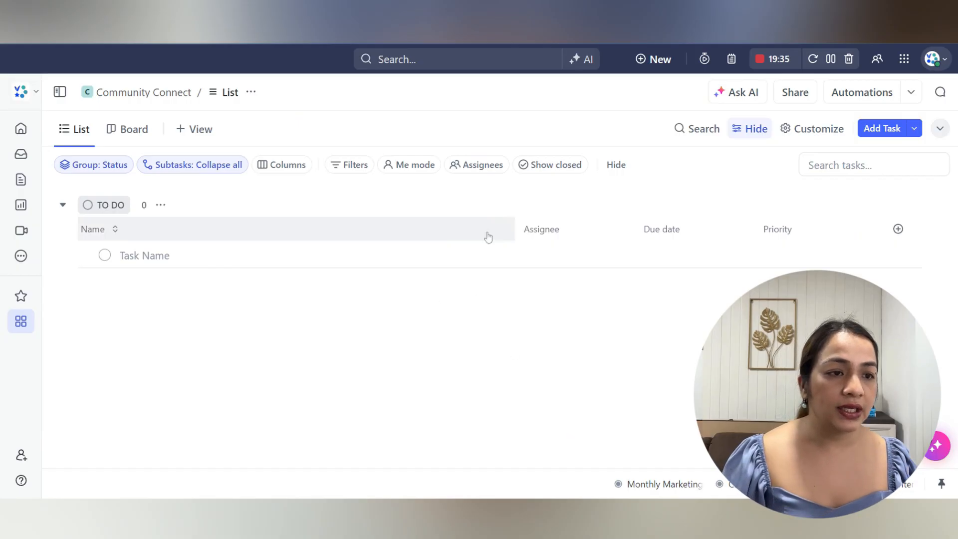
pyautogui.moveTo(515, 229); pyautogui.dragTo(339, 229)
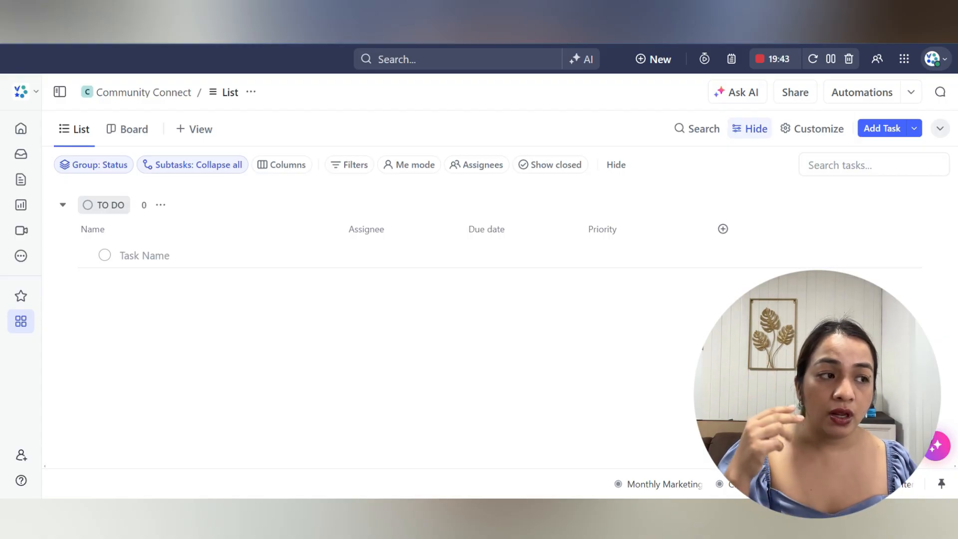
# - Start a new dropdown custom field named "Service Type" with "Social Media" as its first option
pyautogui.click(723, 230)
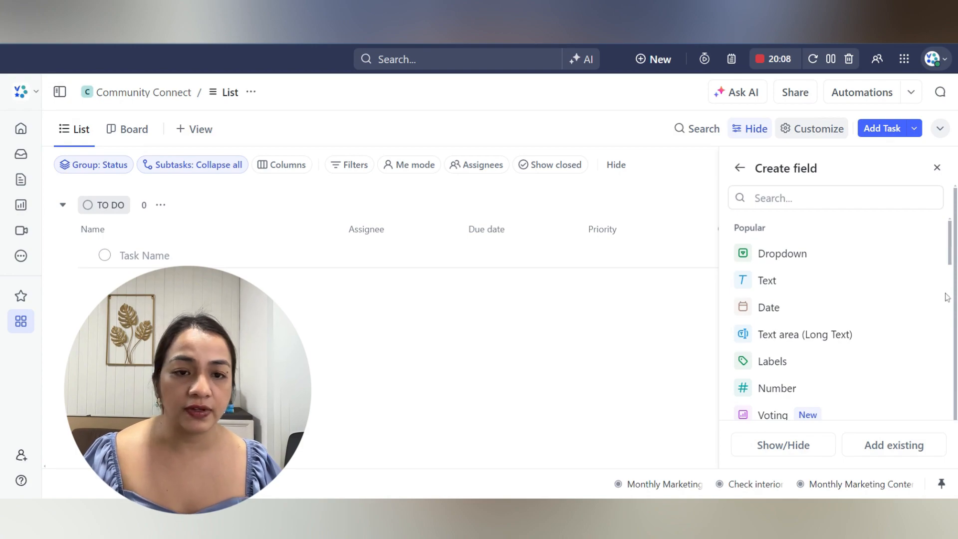
pyautogui.click(804, 256)
pyautogui.write('Service Typ')
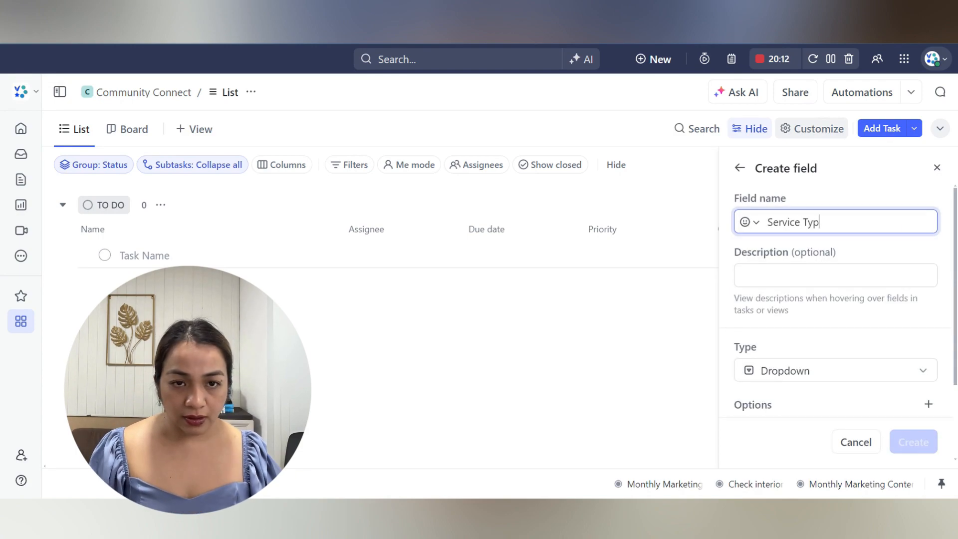
pyautogui.press('Return')
pyautogui.write('Social Media')
pyautogui.press('Return')
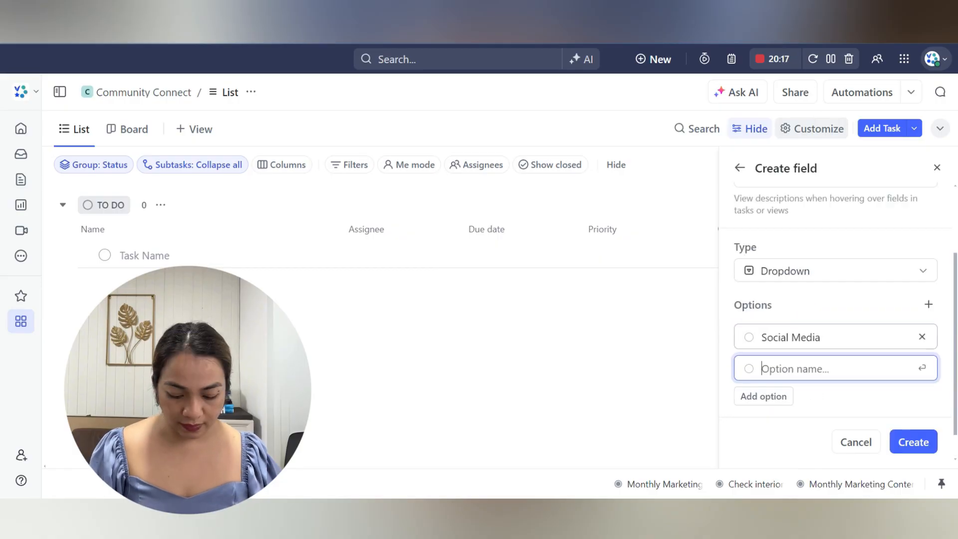
# - Add "Ads" and "Branding" as the second and third options of the Service Type dropdown
pyautogui.write('Paid Me')
pyautogui.press('BackSpace')
pyautogui.press('BackSpace')
pyautogui.press('BackSpace')
pyautogui.press('BackSpace')
pyautogui.press('BackSpace')
pyautogui.press('BackSpace')
pyautogui.press('BackSpace')
pyautogui.write('Ads')
pyautogui.press('Return')
pyautogui.write('Branding')
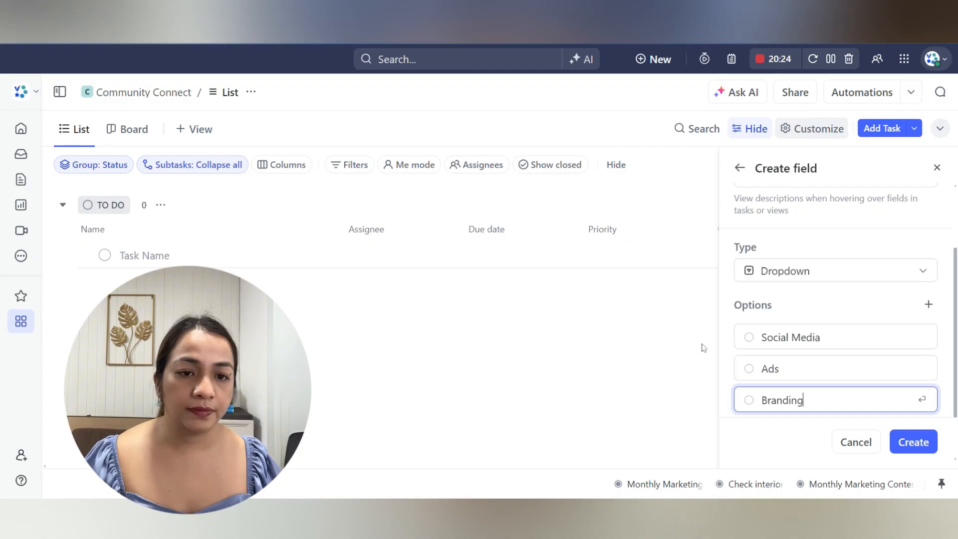
# - Color the Social Media option pink, Ads yellow and Branding green, and create the Service Type field
pyautogui.click(748, 337)
pyautogui.click(750, 380)
pyautogui.click(749, 370)
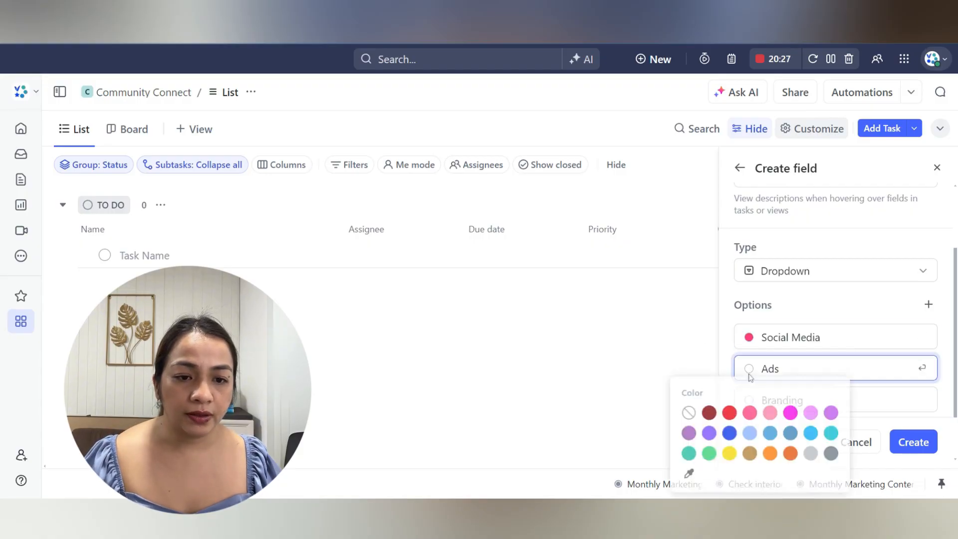
pyautogui.click(729, 453)
pyautogui.click(749, 400)
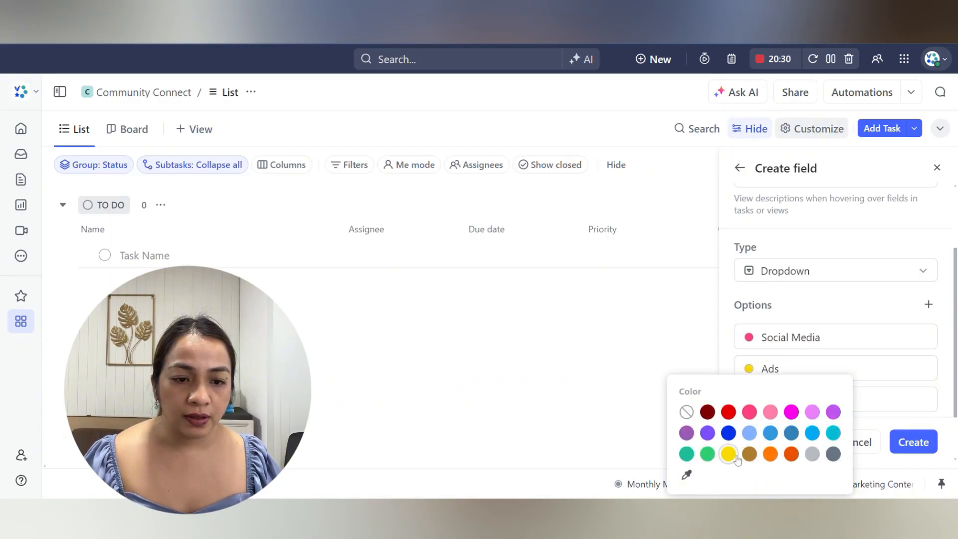
pyautogui.click(728, 454)
pyautogui.click(749, 400)
pyautogui.click(708, 452)
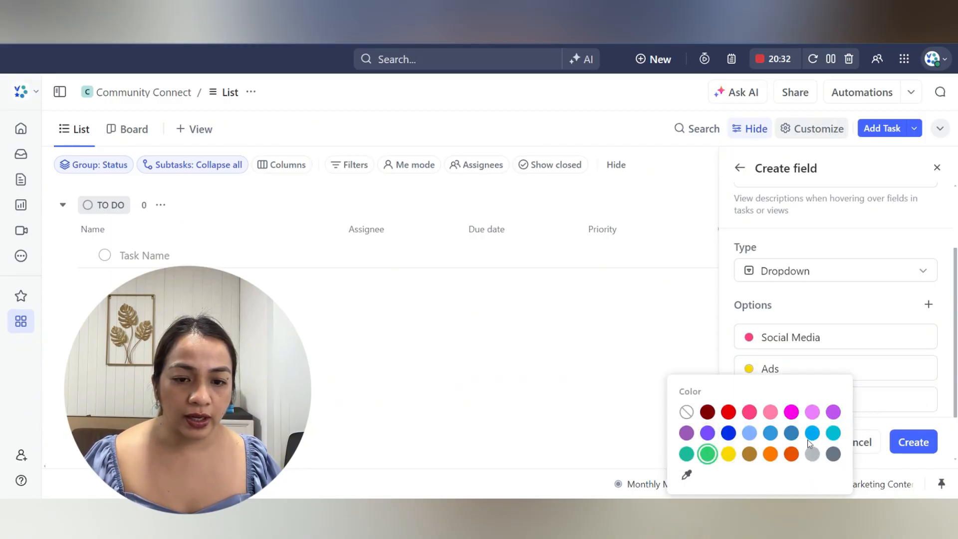
pyautogui.click(914, 442)
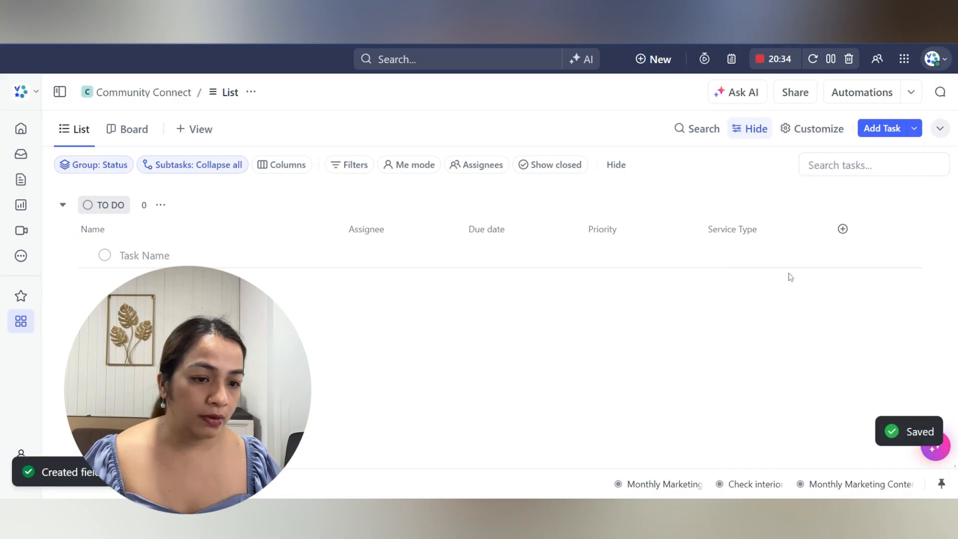
# - Set up a new Number custom field named "Total Amount" and keep its unsaved draft open
pyautogui.click(842, 229)
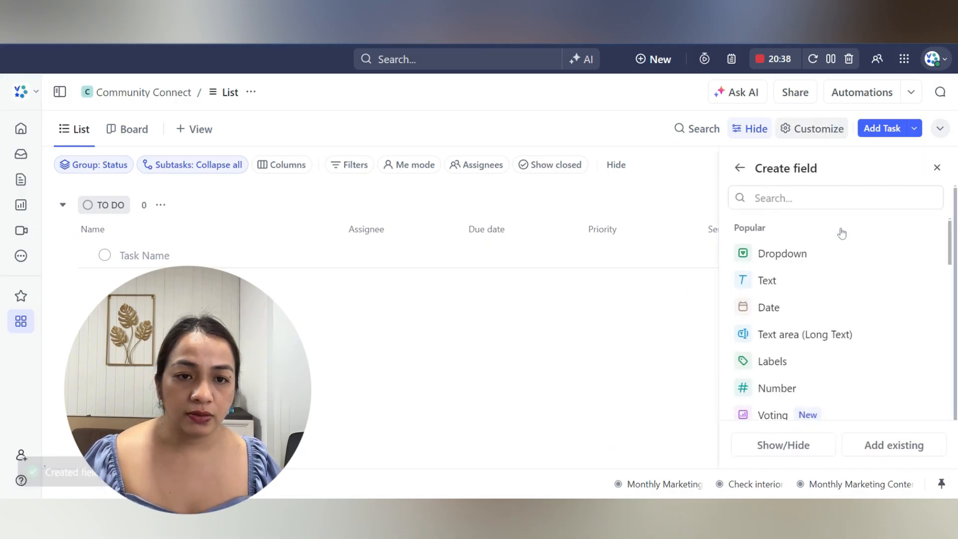
pyautogui.scroll(-1, 822, 337)
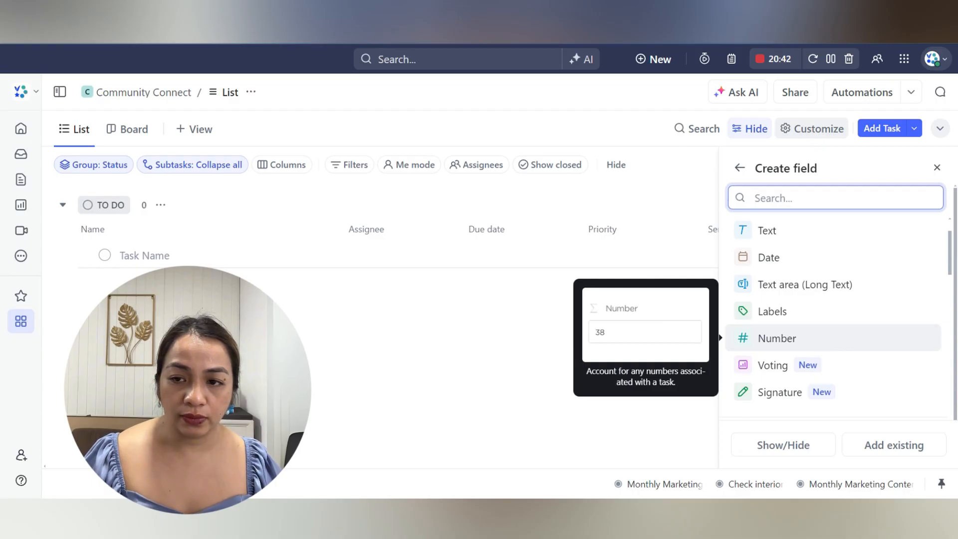
pyautogui.click(822, 339)
pyautogui.write('Total')
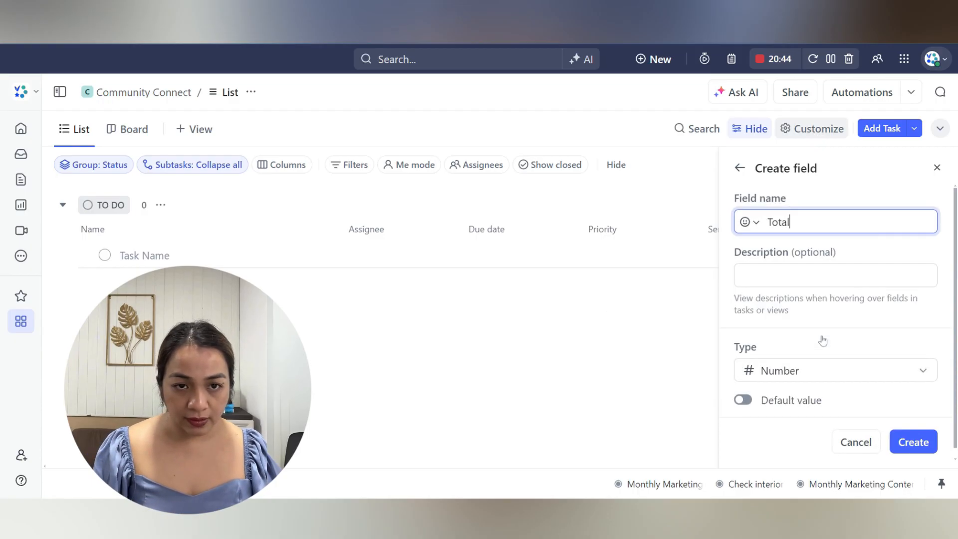
pyautogui.write(' Amount')
pyautogui.click(549, 370)
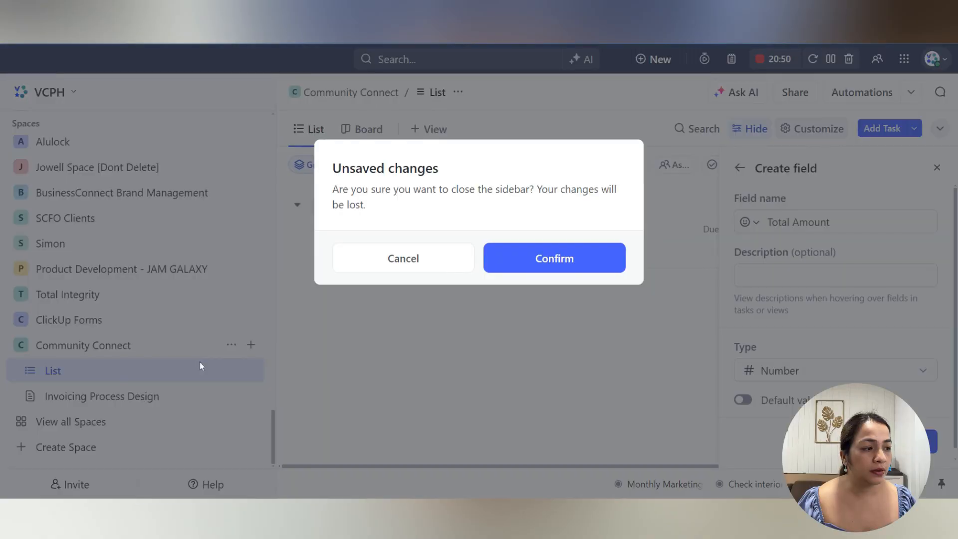
pyautogui.click(404, 262)
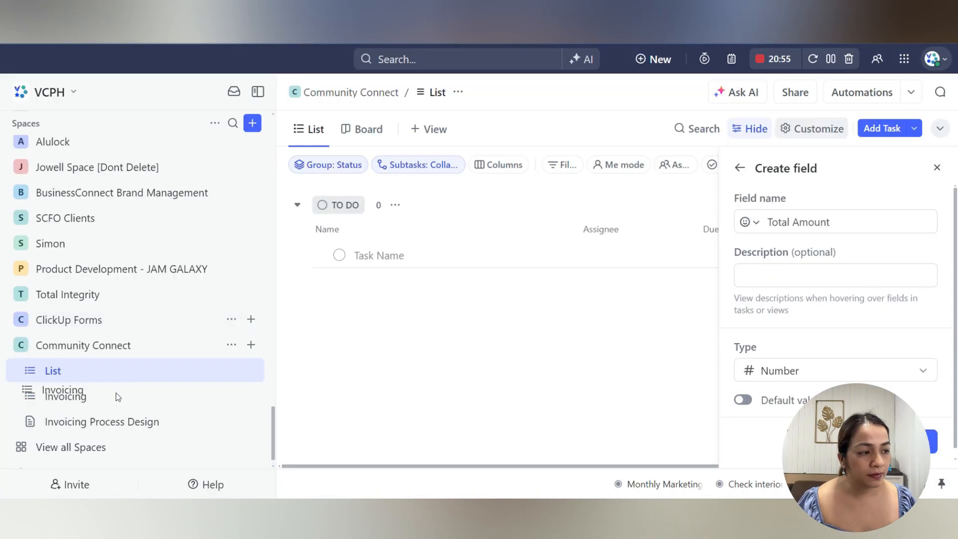
# - Open the custom field manager for the Invoicing list in the Community Connect space
pyautogui.click(251, 396)
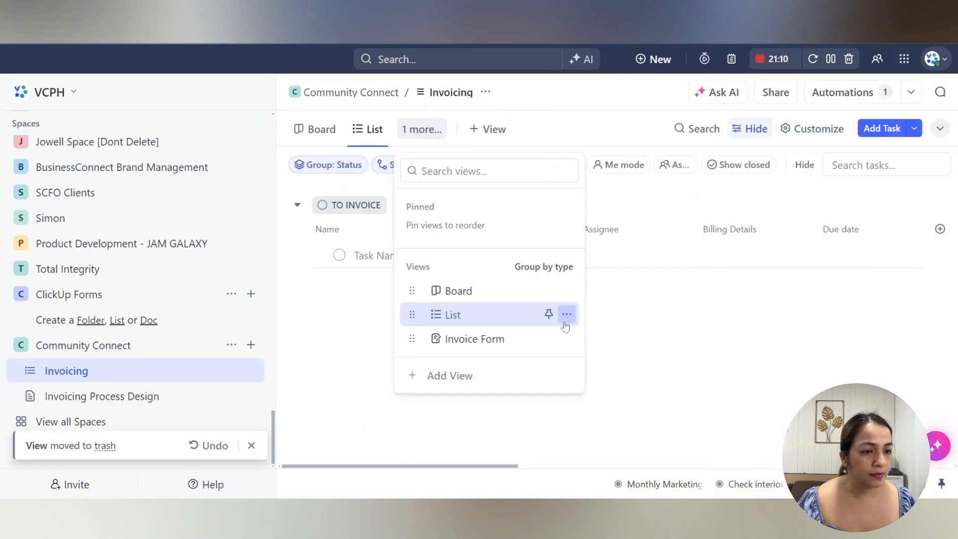
pyautogui.click(723, 342)
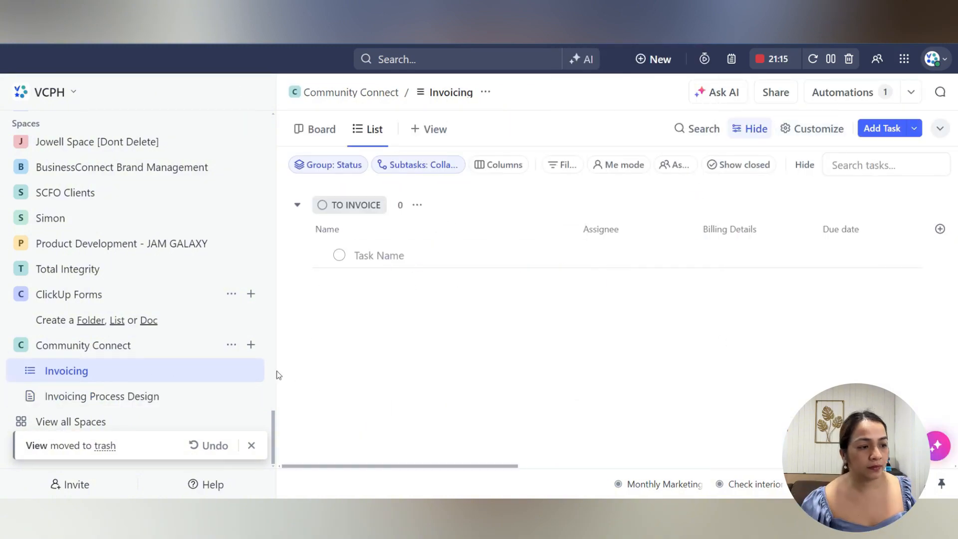
pyautogui.click(251, 371)
pyautogui.moveTo(325, 200)
pyautogui.click(464, 240)
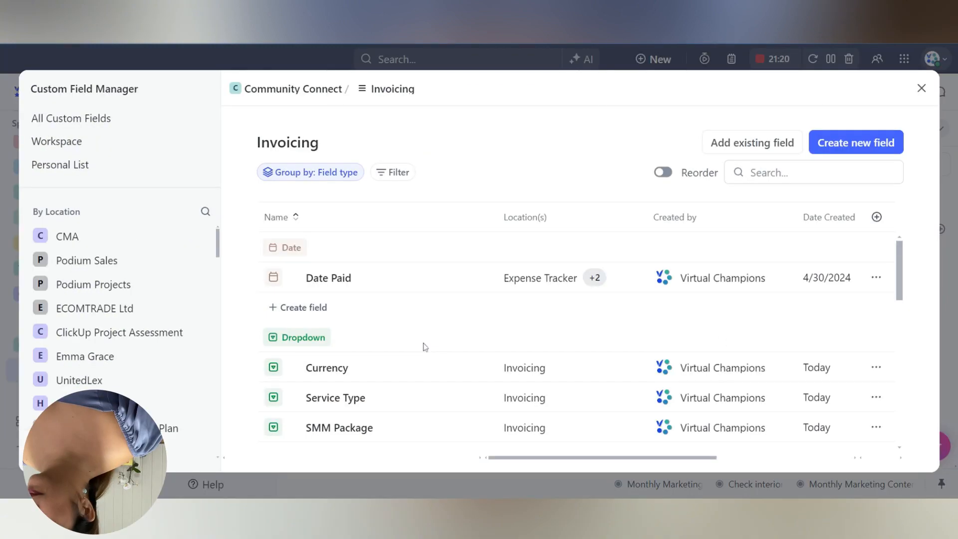
# - Delete the Number-type "Net Amount" custom field from the Invoicing list
pyautogui.scroll(-5, 449, 343)
pyautogui.scroll(-2, 449, 342)
pyautogui.click(240, 387)
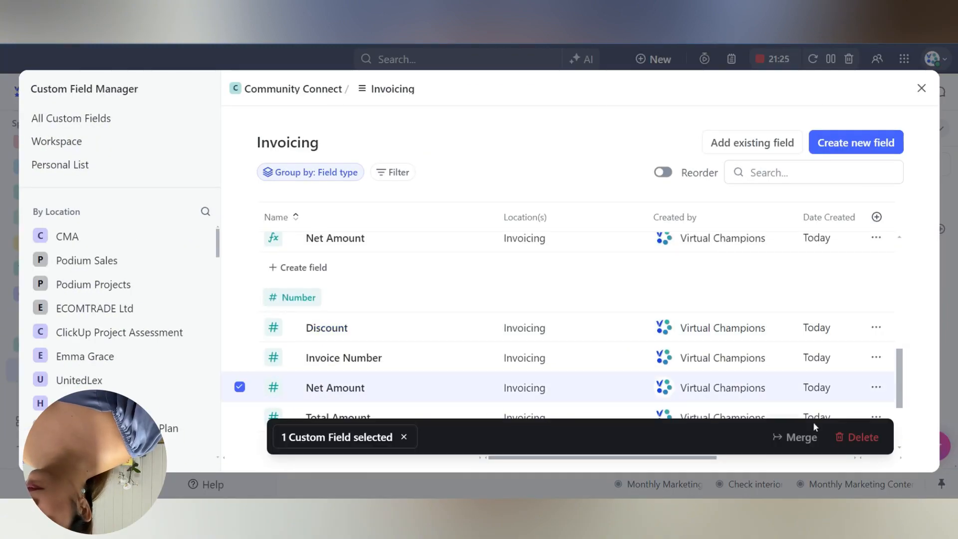
pyautogui.click(858, 437)
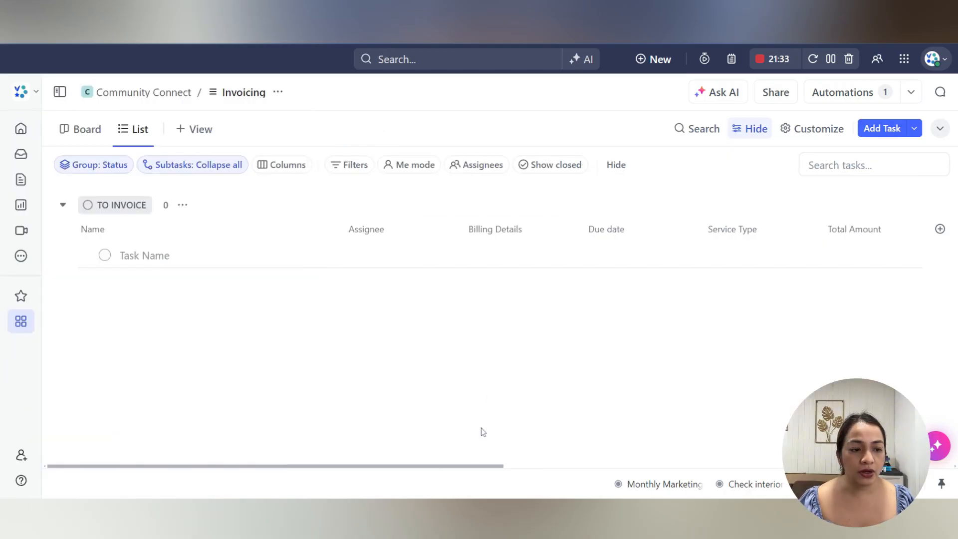
# - Add a Form view to the Invoicing list
pyautogui.moveTo(430, 469); pyautogui.dragTo(495, 420)
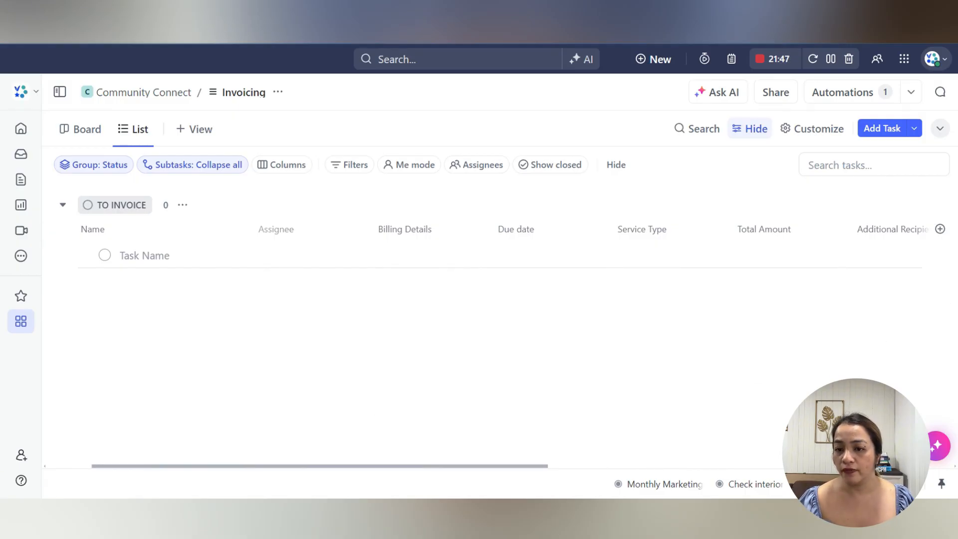
pyautogui.click(189, 130)
pyautogui.scroll(-3, 257, 292)
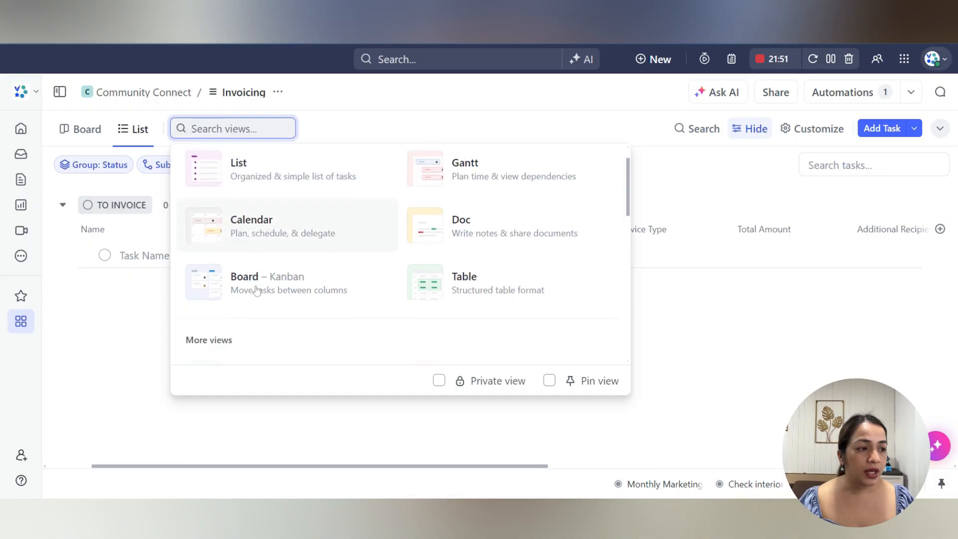
pyautogui.click(264, 265)
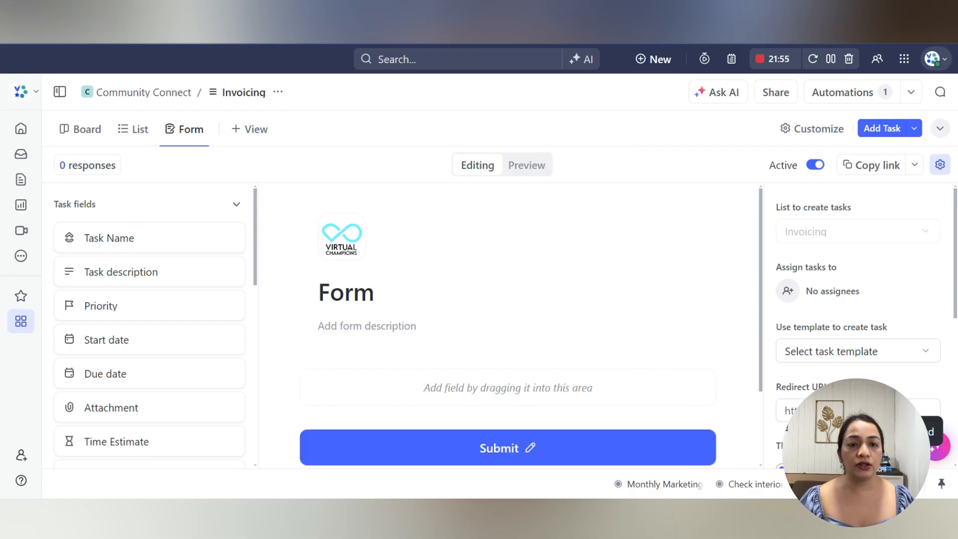
# - Replace the form's logo with the uploaded image of the blue V and four circles
pyautogui.moveTo(362, 218)
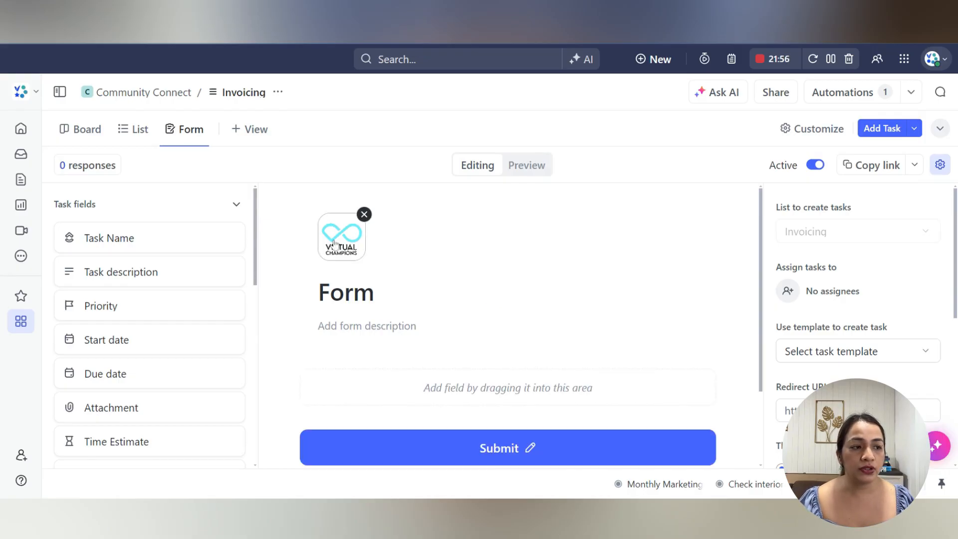
pyautogui.click(365, 216)
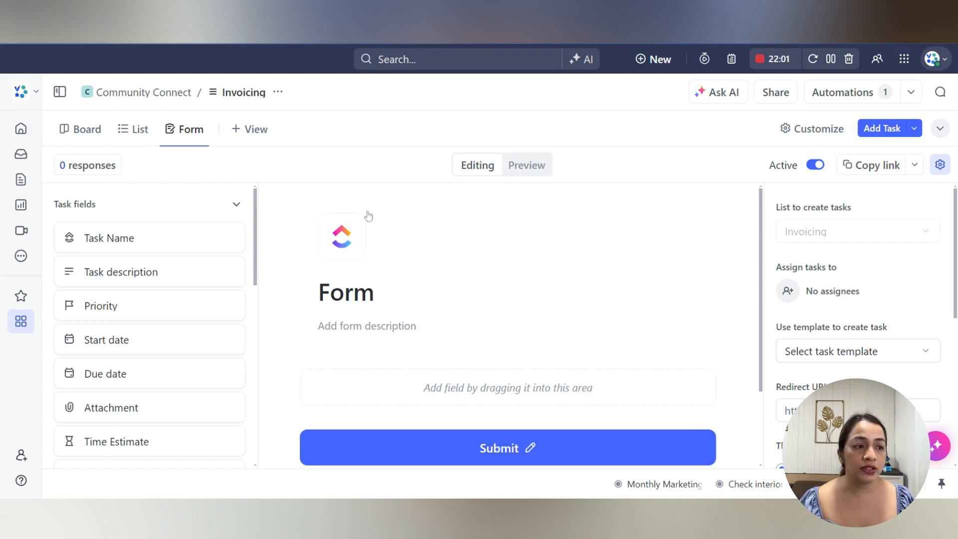
pyautogui.click(346, 248)
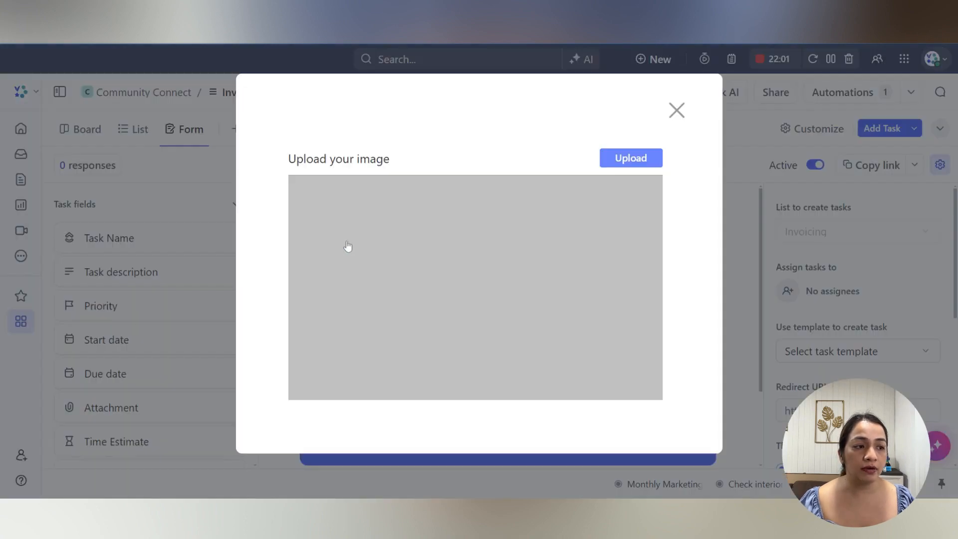
pyautogui.click(631, 159)
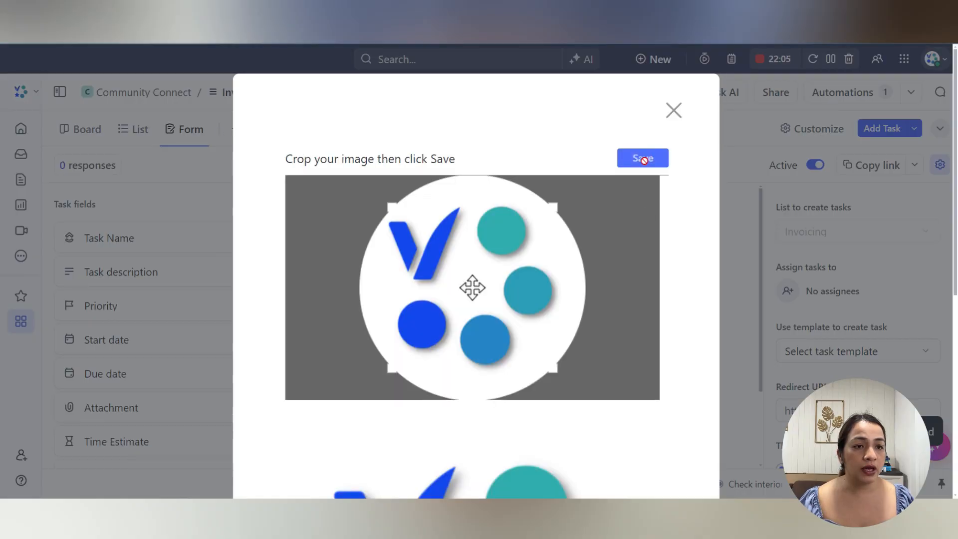
pyautogui.click(643, 159)
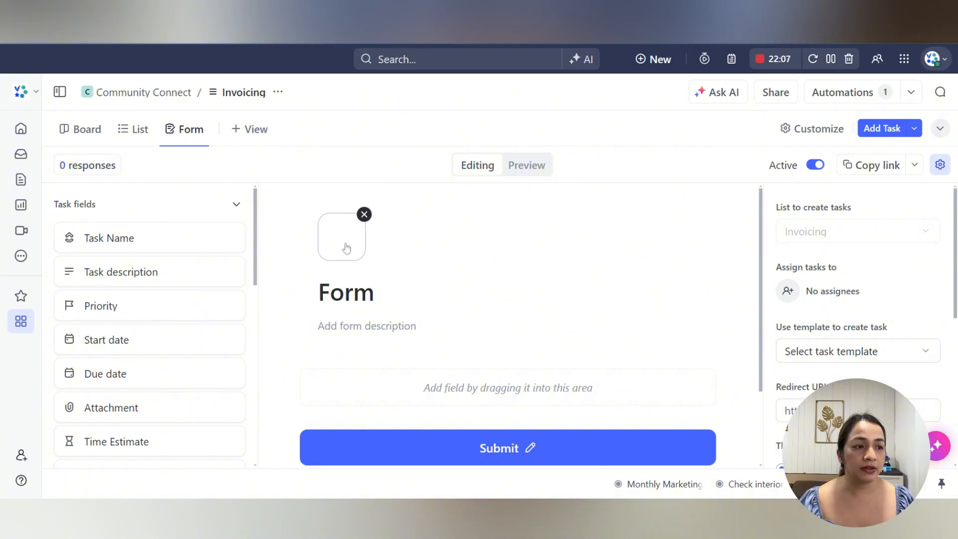
# - Title the form "Invoice Form"
pyautogui.click(684, 298)
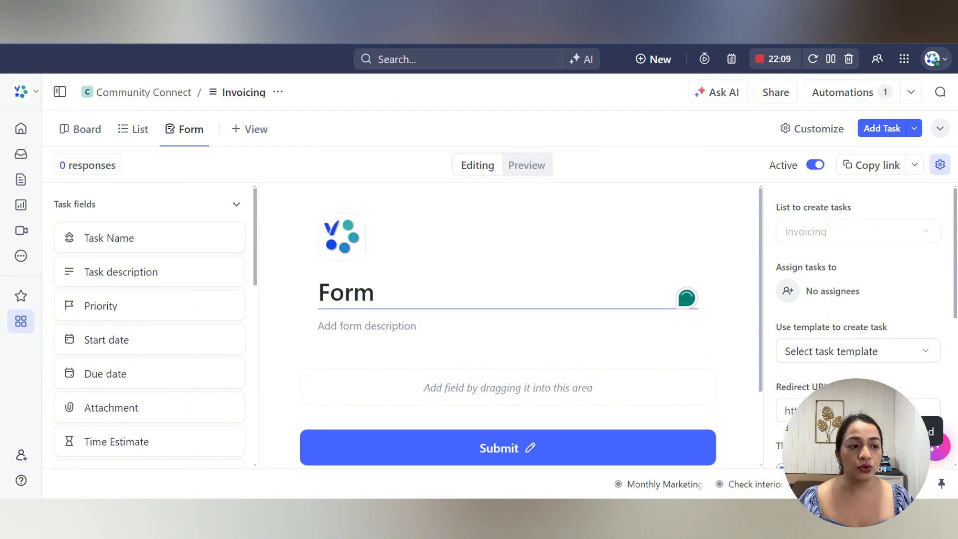
pyautogui.hotkey('ctrl', 'a')
pyautogui.write('Invoi')
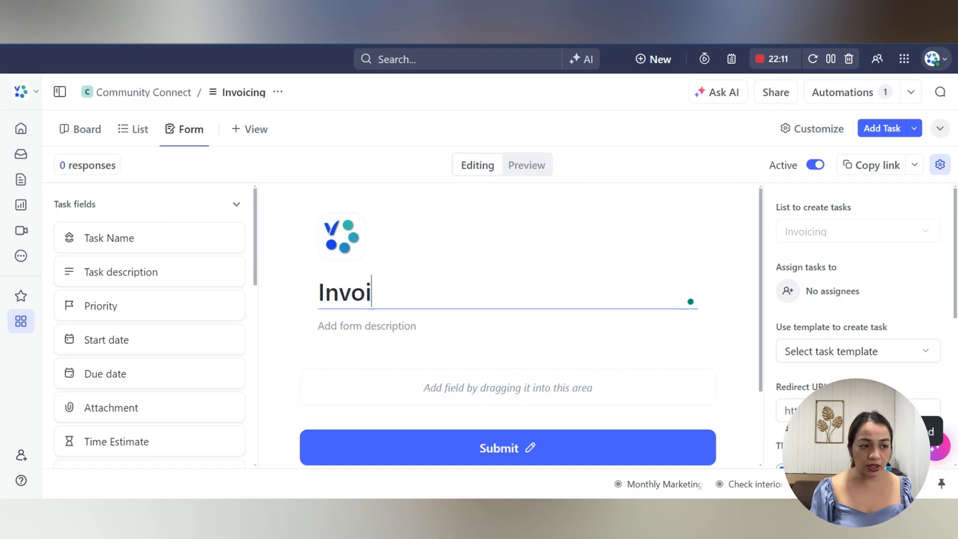
pyautogui.write('ce R')
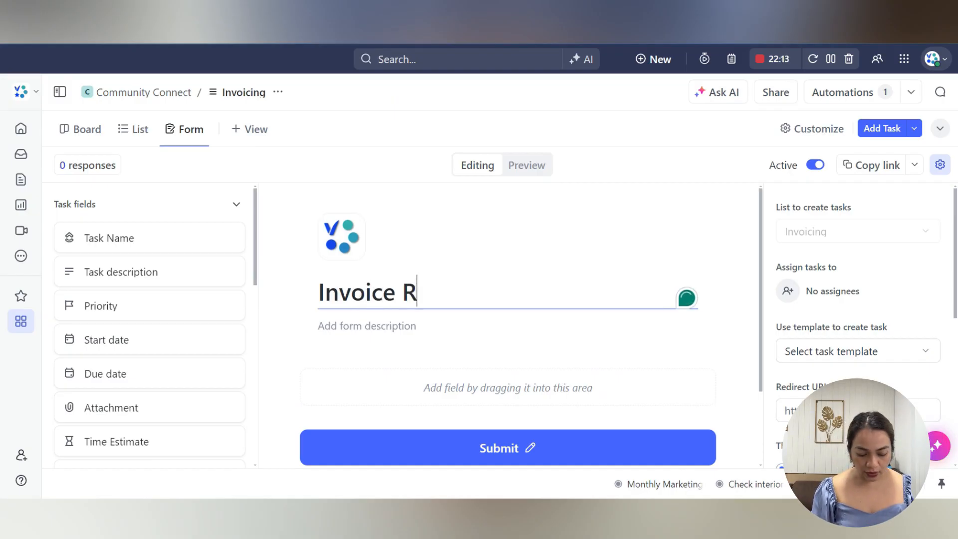
pyautogui.write('equest Form')
pyautogui.hotkey('ctrl', 'shift', 'Left')
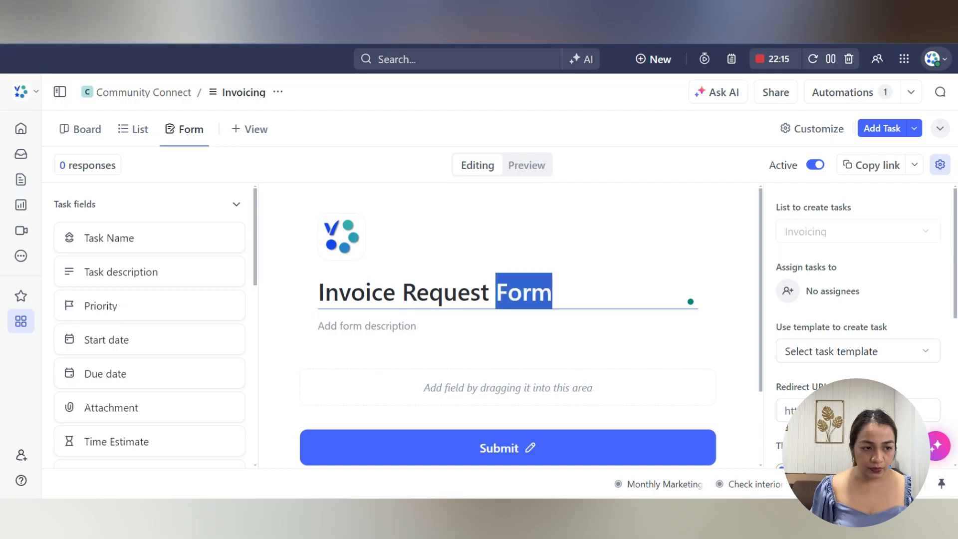
pyautogui.hotkey('ctrl', 'shift', 'Left')
pyautogui.write('Form')
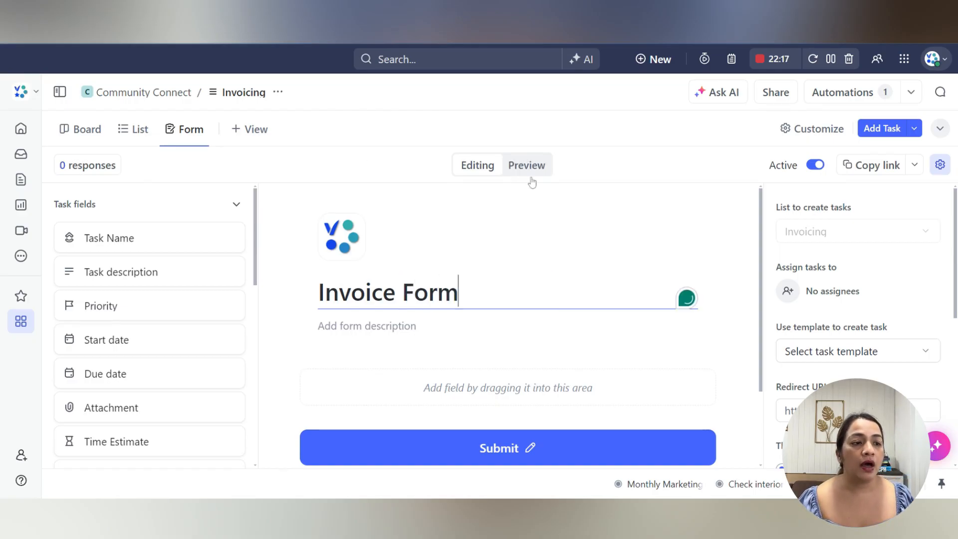
pyautogui.click(541, 243)
pyautogui.click(367, 326)
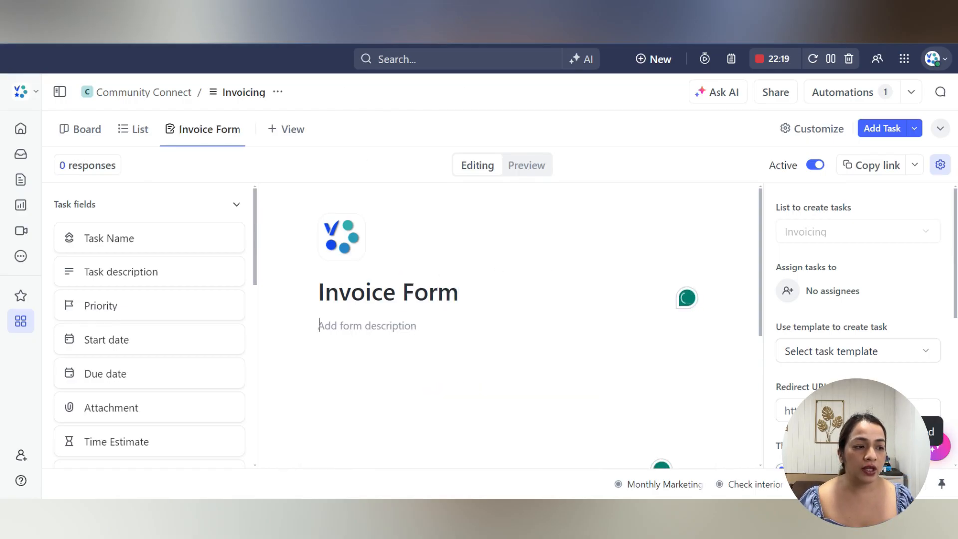
pyautogui.scroll(-3, 478, 349)
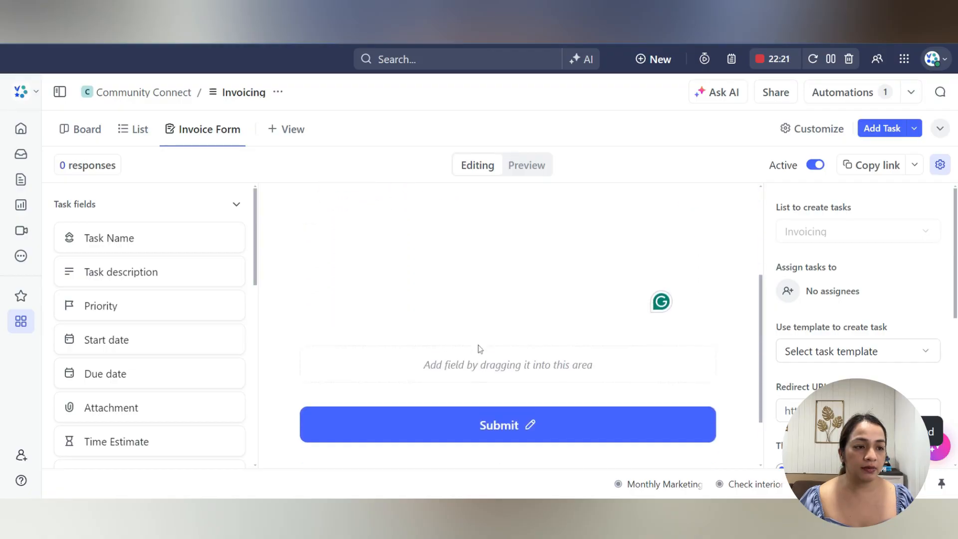
pyautogui.scroll(1, 478, 349)
pyautogui.press('Escape')
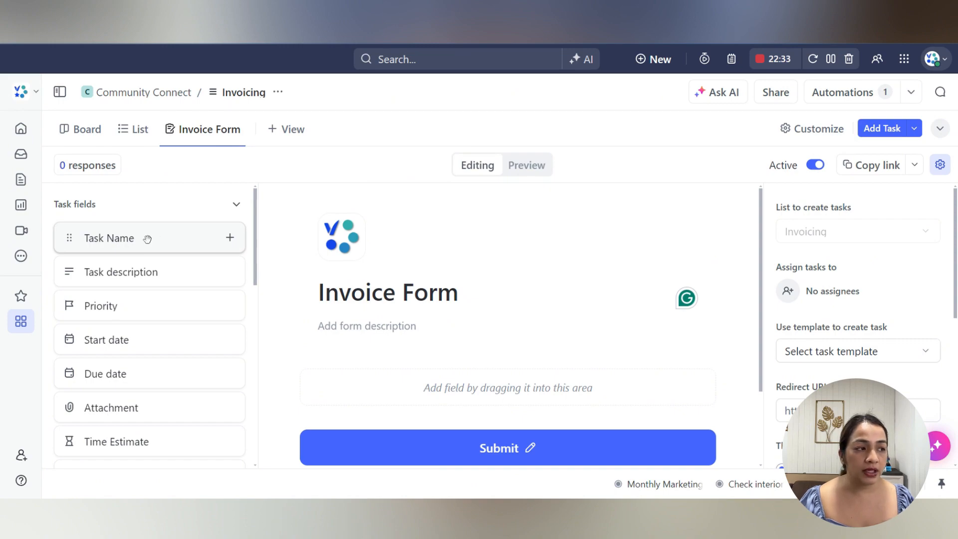
# - Add the Task Name field as the form's first question and relabel it "Company Name"
pyautogui.moveTo(114, 238); pyautogui.dragTo(364, 379)
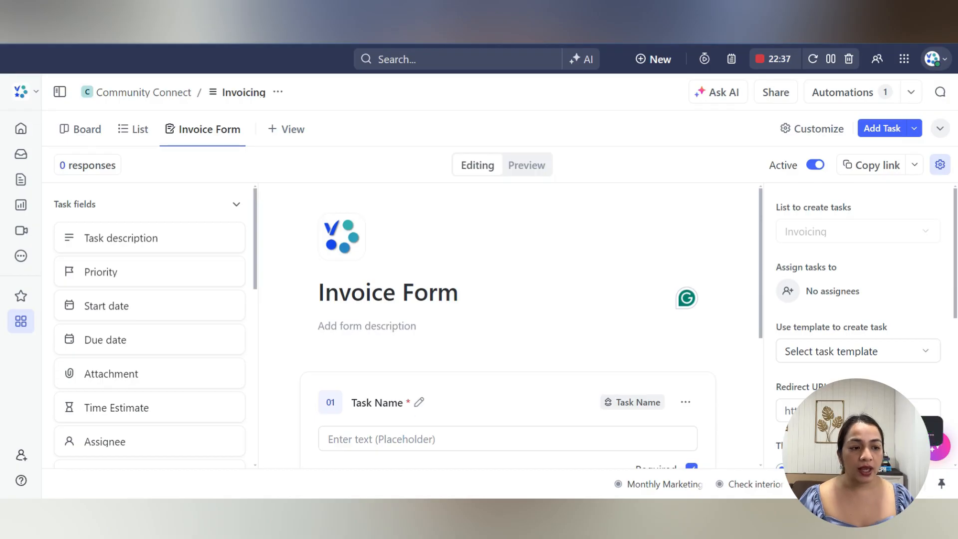
pyautogui.click(419, 402)
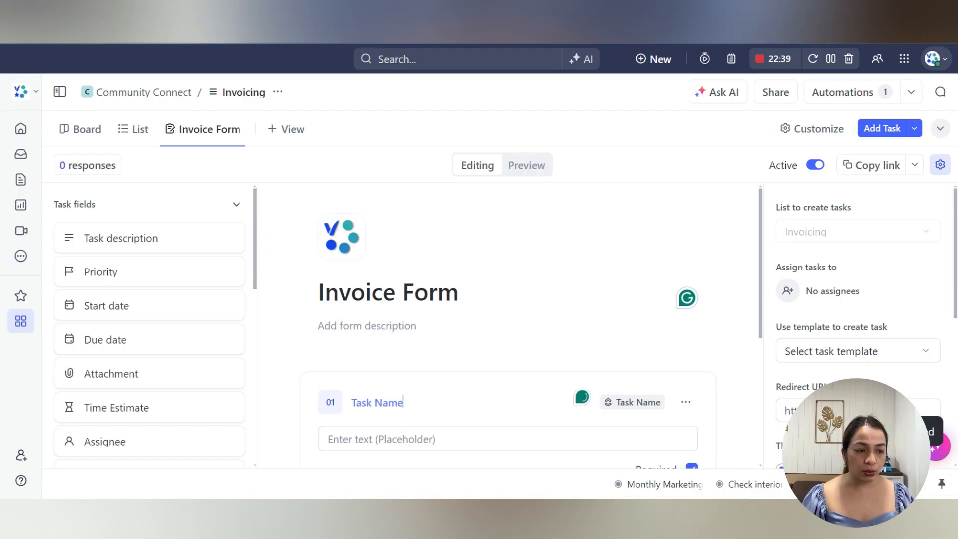
pyautogui.hotkey('ctrl', 'a')
pyautogui.write('Compan')
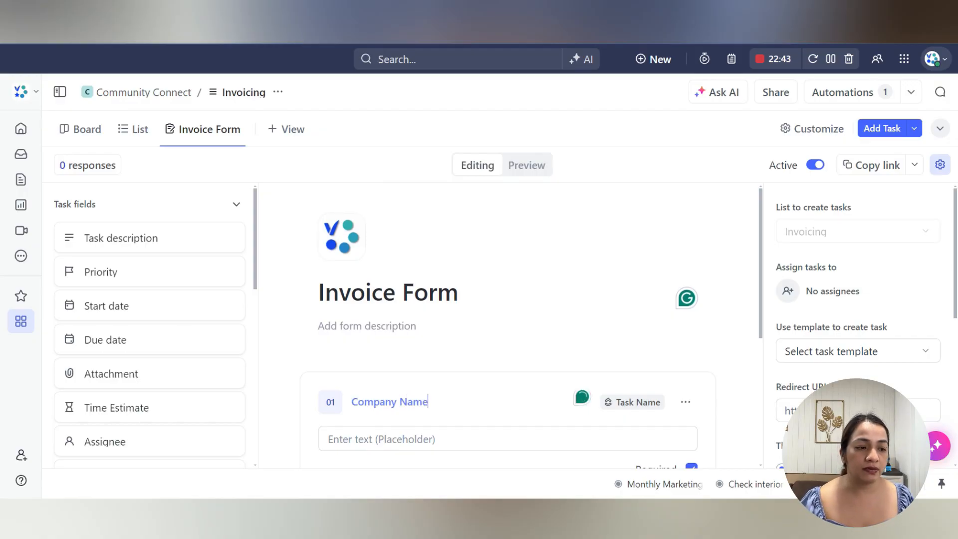
pyautogui.click(458, 292)
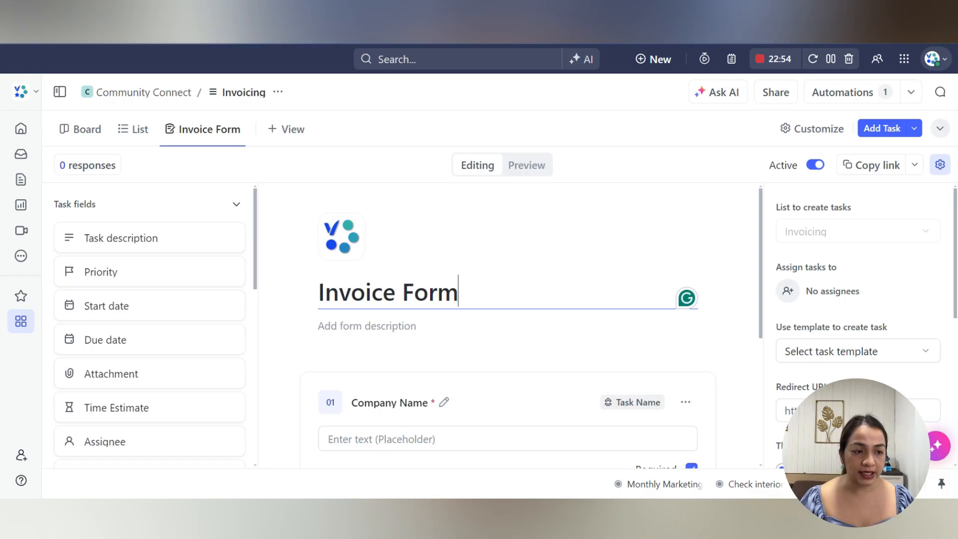
pyautogui.click(645, 352)
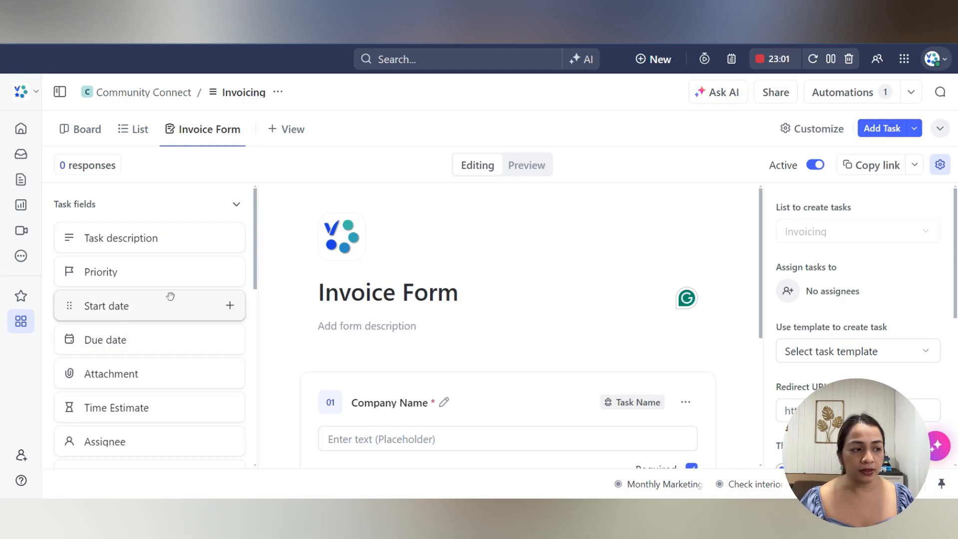
# - Add the Client Email custom field to the form below the Company Name question
pyautogui.scroll(-1, 170, 296)
pyautogui.scroll(-3, 403, 280)
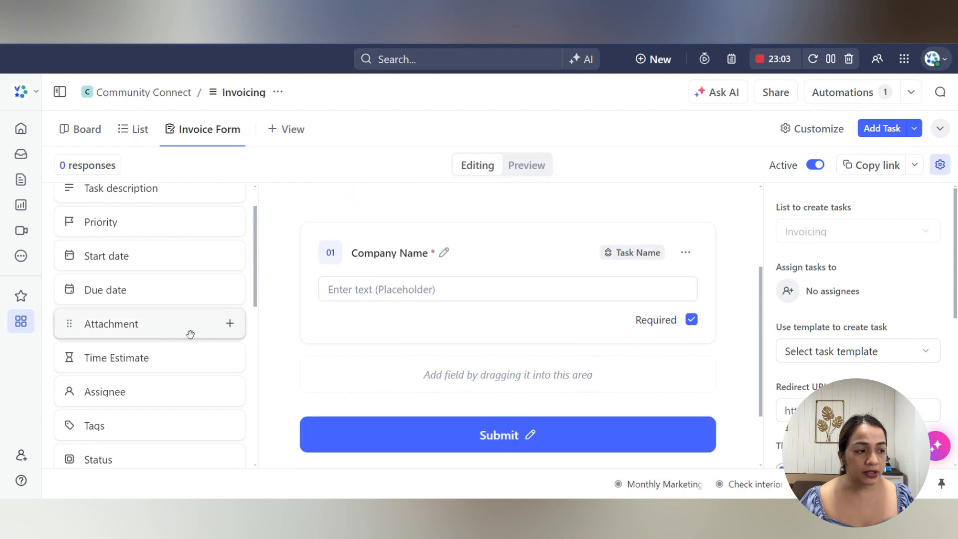
pyautogui.scroll(-1, 190, 334)
pyautogui.scroll(-4, 150, 359)
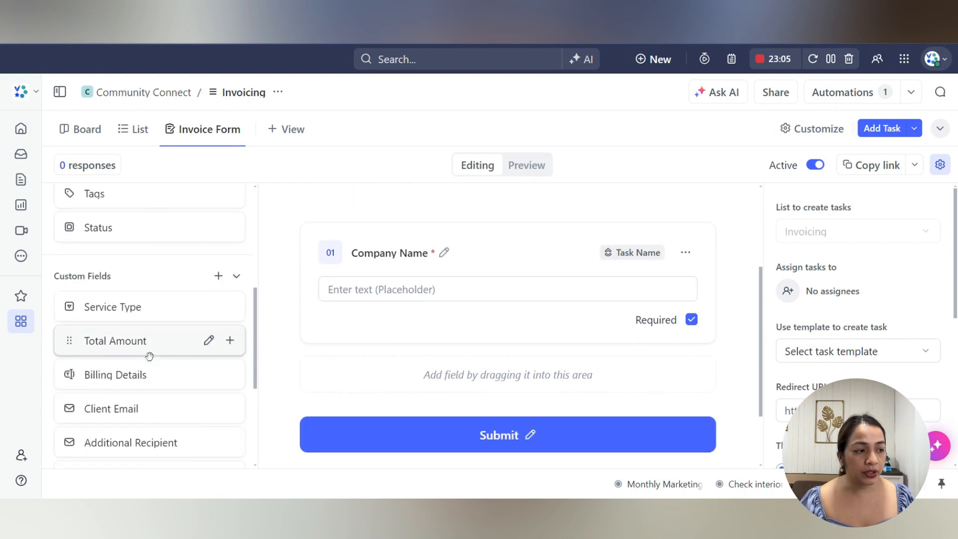
pyautogui.scroll(-1, 150, 357)
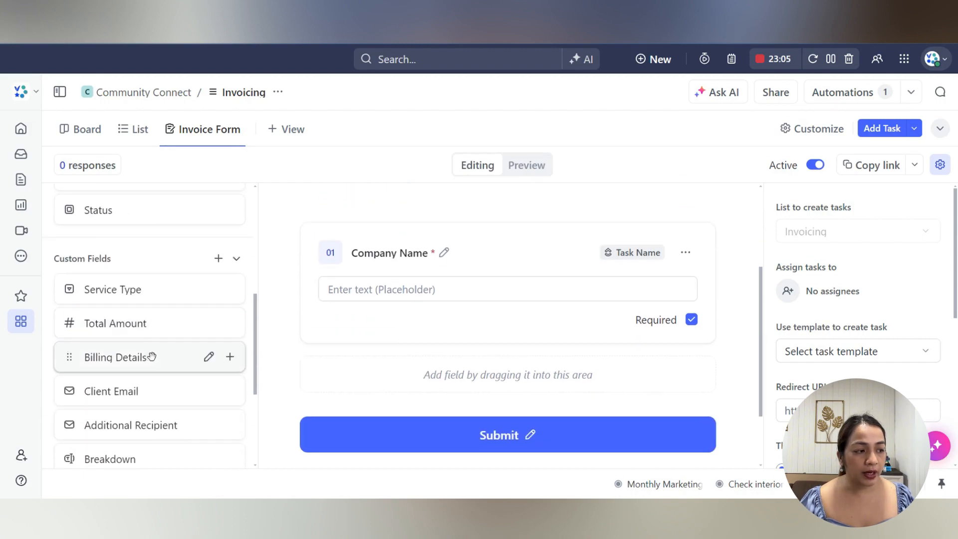
pyautogui.click(230, 391)
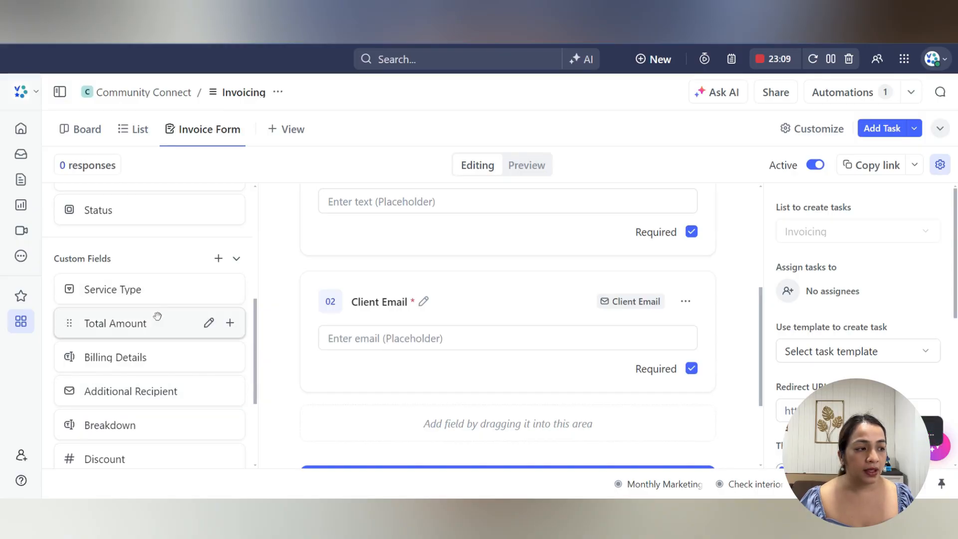
# - Add the Billing Details and Additional Recipient custom fields as the form's third and fourth questions
pyautogui.scroll(-5, 155, 334)
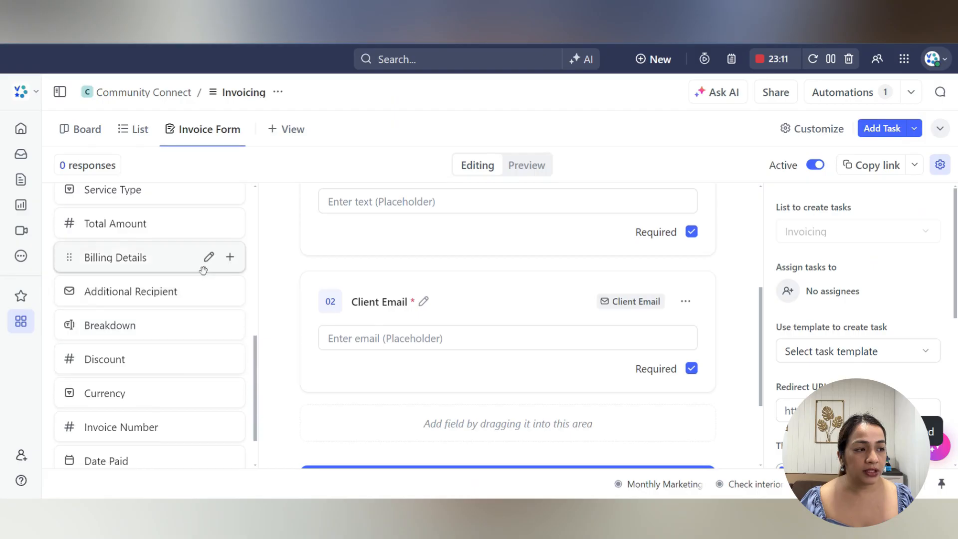
pyautogui.click(230, 257)
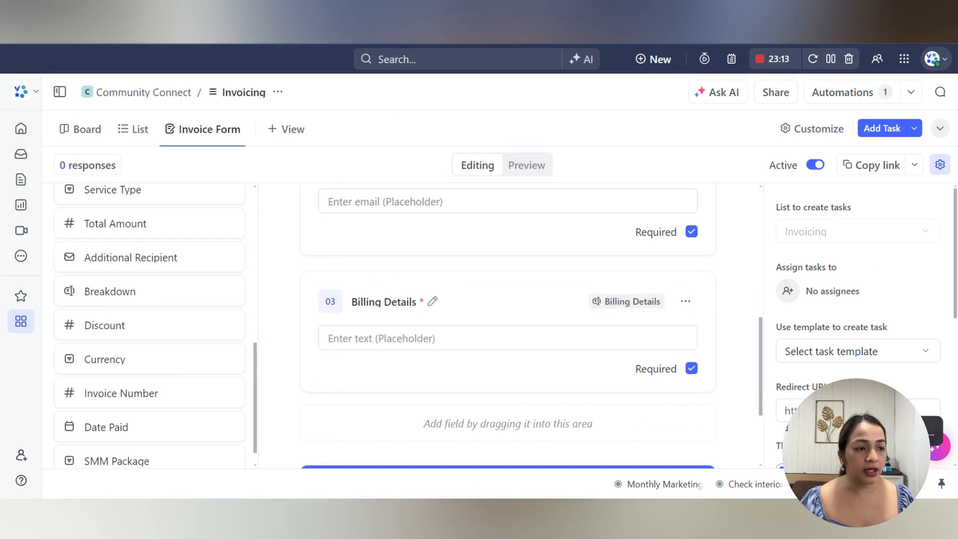
pyautogui.moveTo(114, 257); pyautogui.dragTo(389, 419)
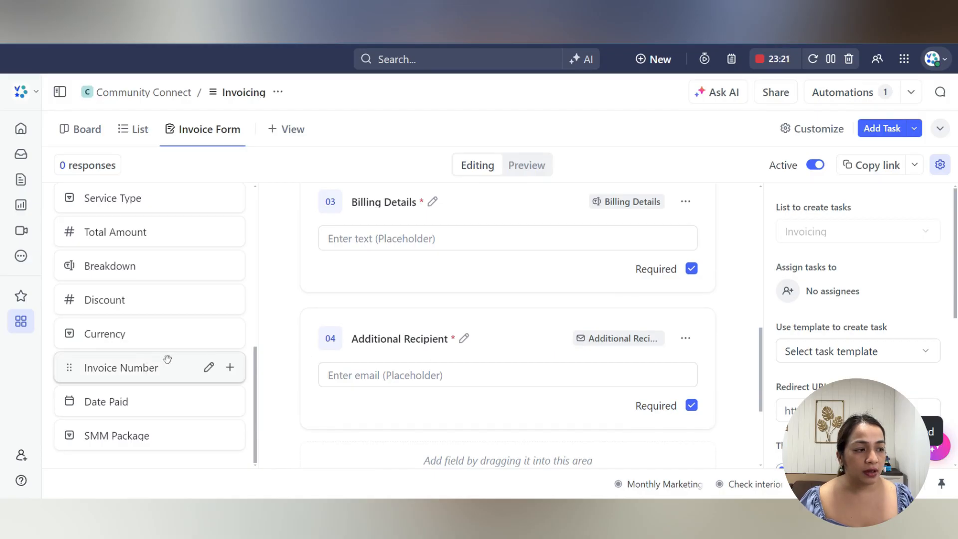
# - Add the Breakdown and Service Type custom fields as the form's fifth and sixth questions
pyautogui.scroll(3, 167, 360)
pyautogui.scroll(4, 167, 360)
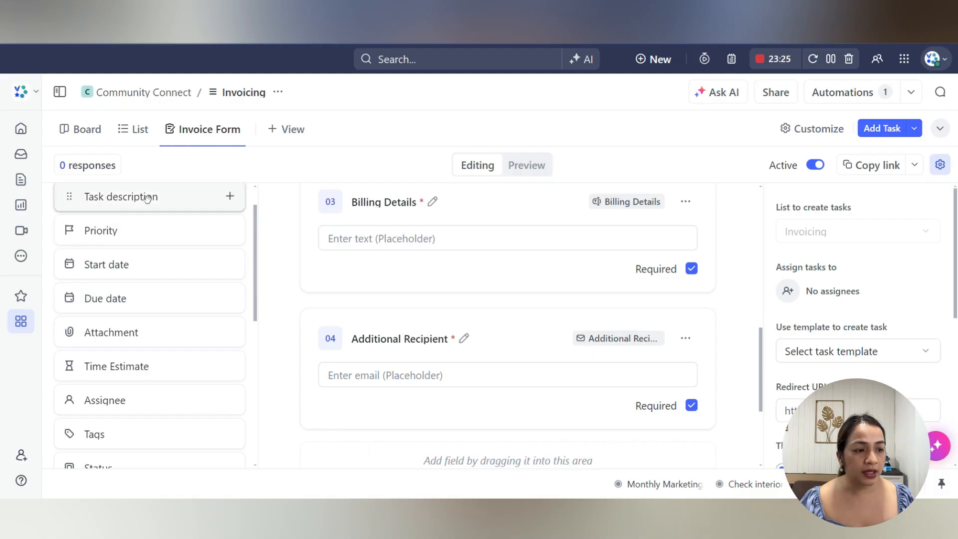
pyautogui.scroll(-4, 160, 355)
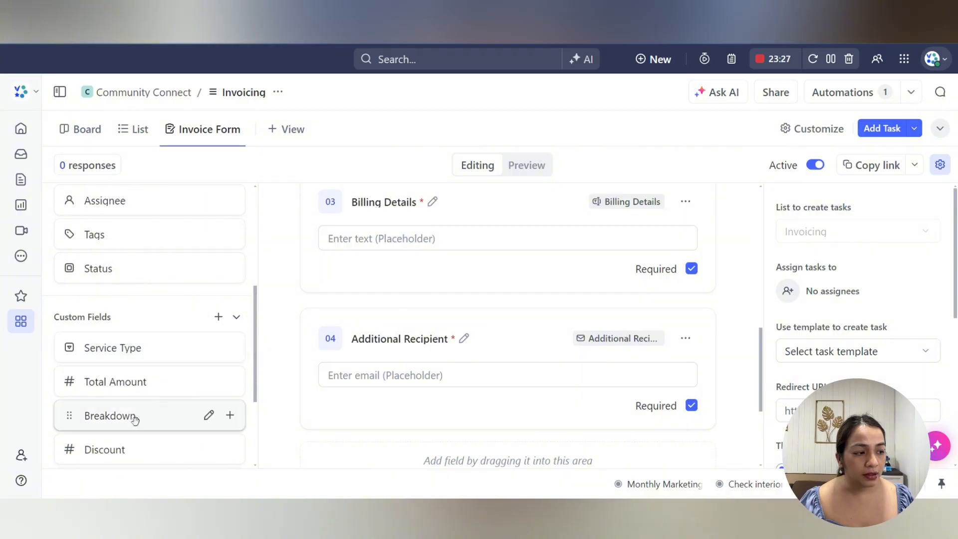
pyautogui.click(230, 416)
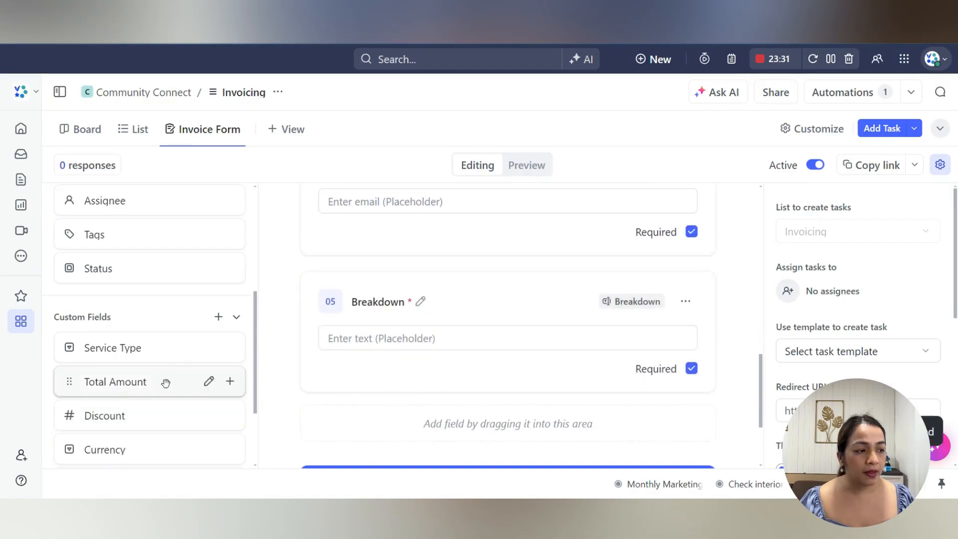
pyautogui.scroll(-1, 167, 382)
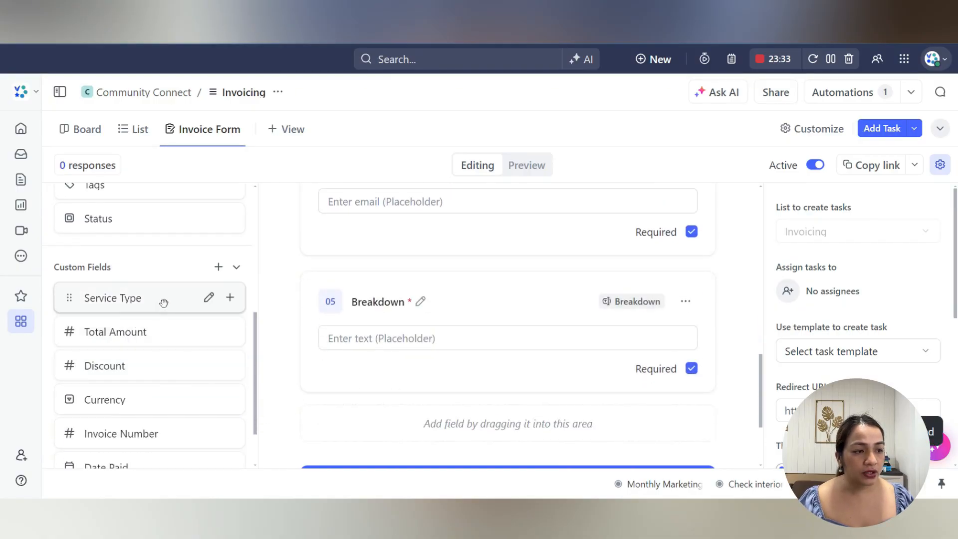
pyautogui.click(232, 297)
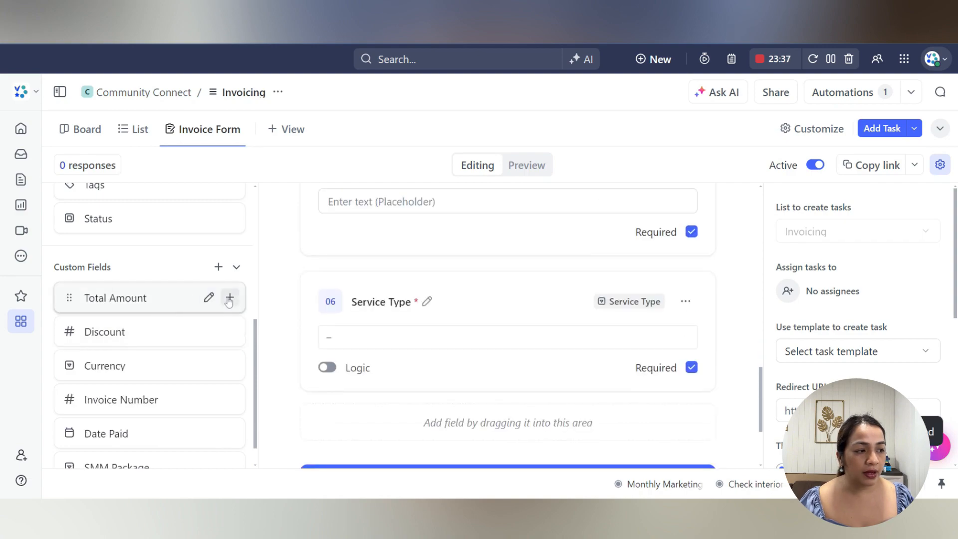
# - Add the Total Amount, Discount, Currency and Invoice Number custom fields as the form's seventh to tenth questions
pyautogui.click(229, 297)
pyautogui.click(230, 301)
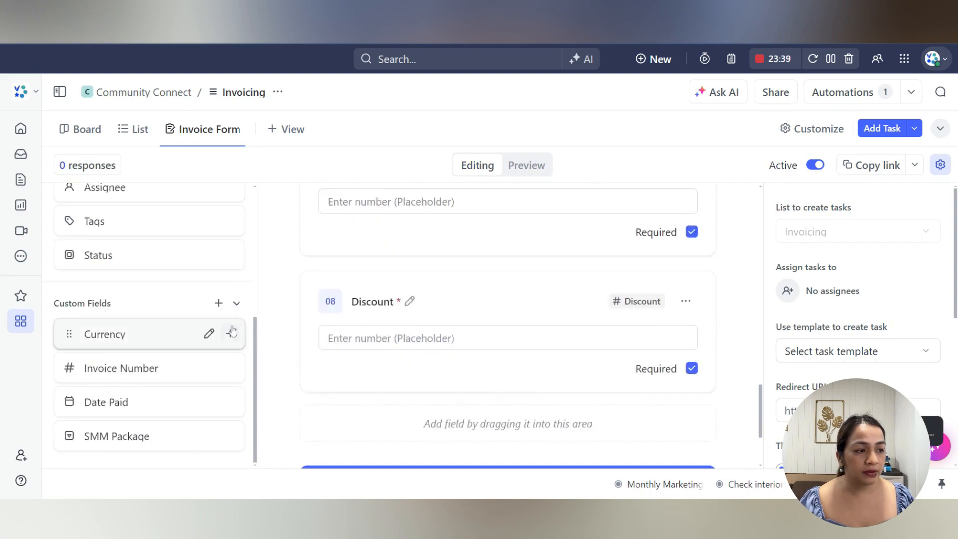
pyautogui.click(230, 335)
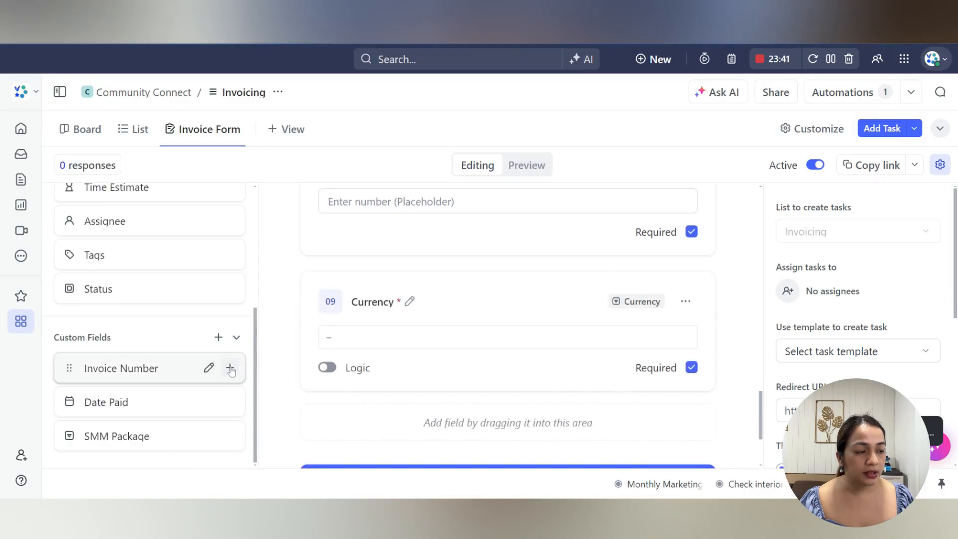
pyautogui.click(230, 368)
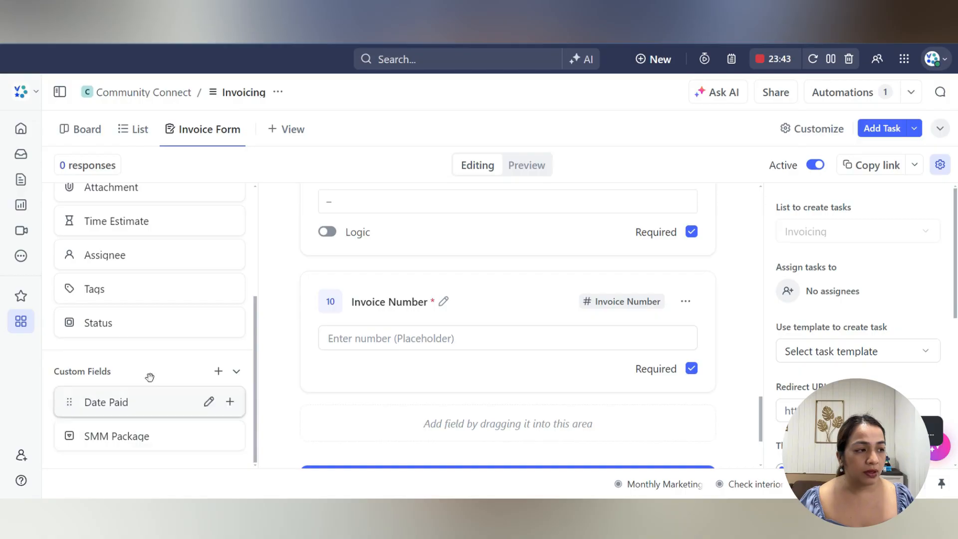
# - Make the form's Additional Recipient question optional
pyautogui.scroll(4, 154, 369)
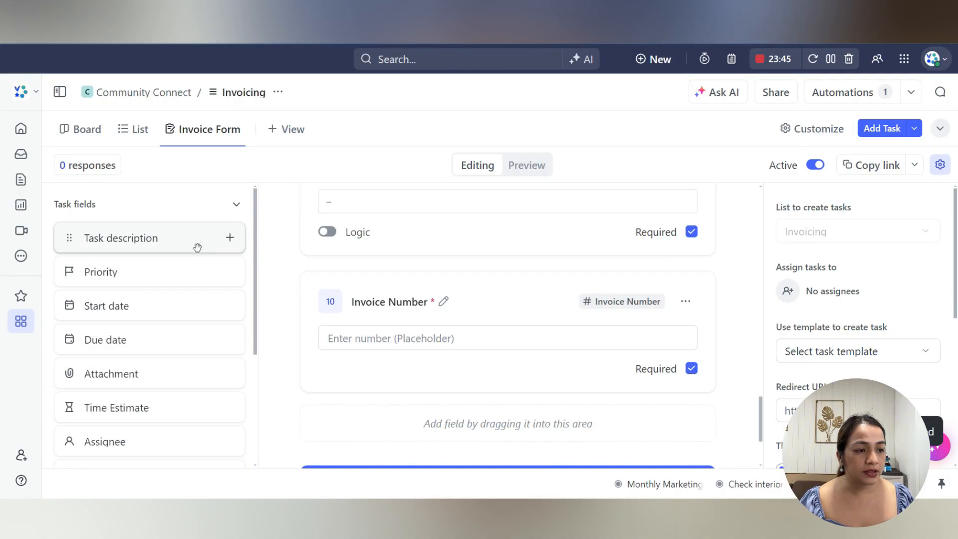
pyautogui.scroll(20, 570, 363)
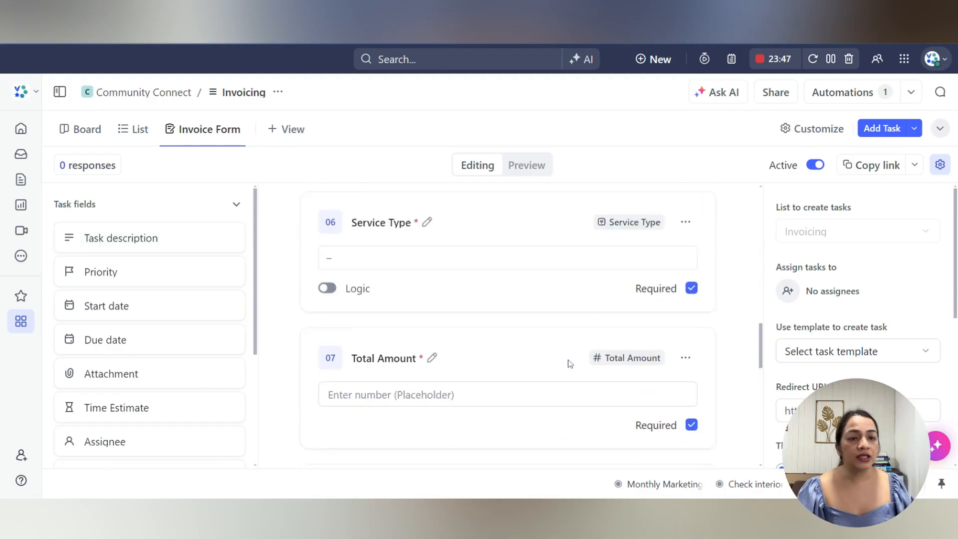
pyautogui.scroll(5, 570, 364)
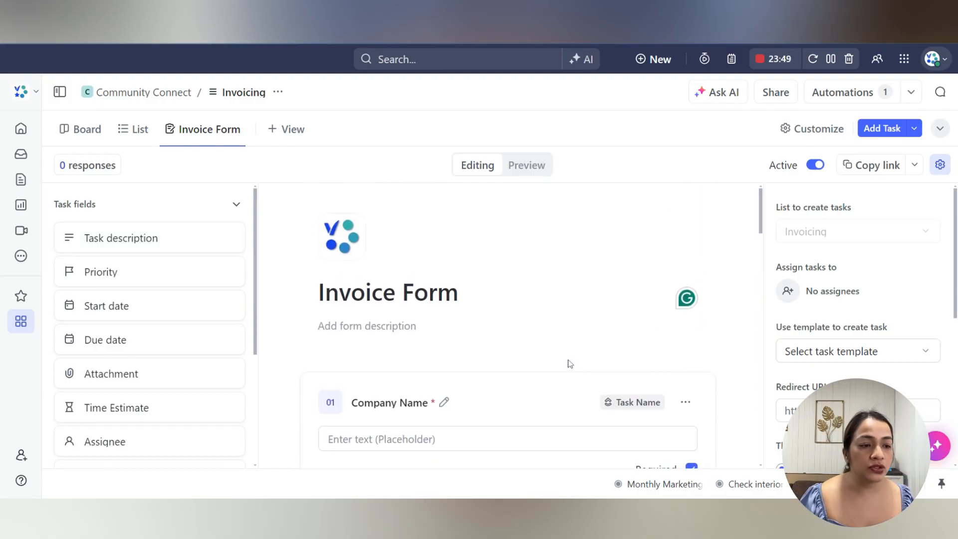
pyautogui.scroll(-3, 570, 364)
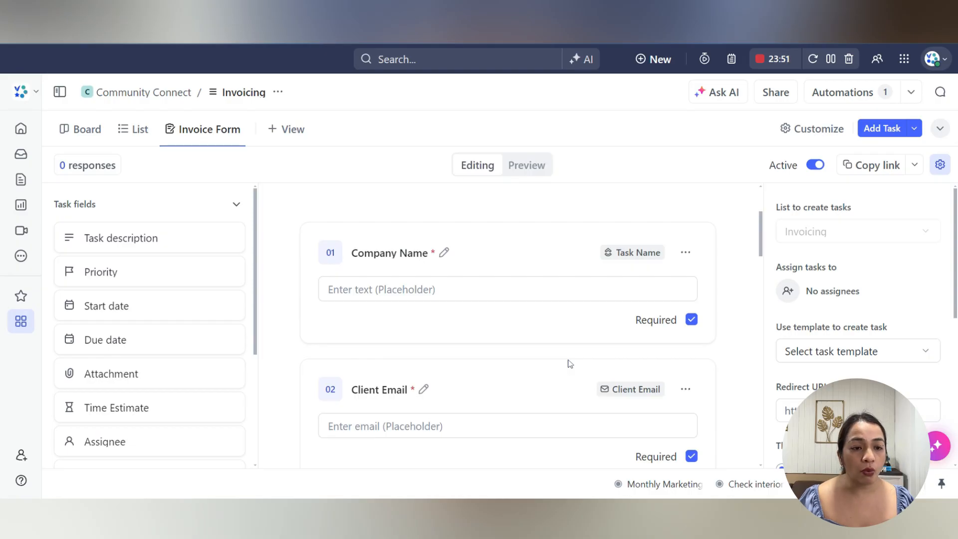
pyautogui.scroll(-3, 567, 263)
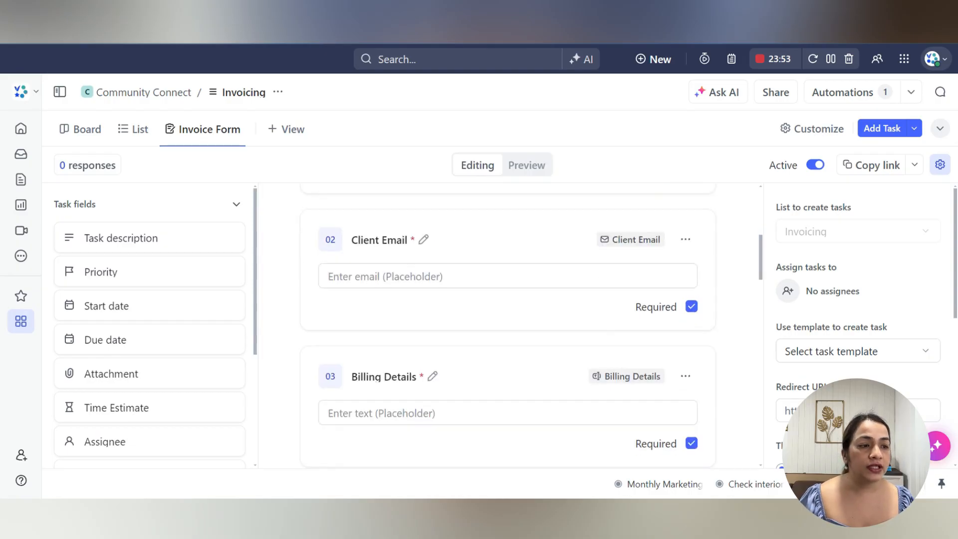
pyautogui.scroll(-3, 549, 324)
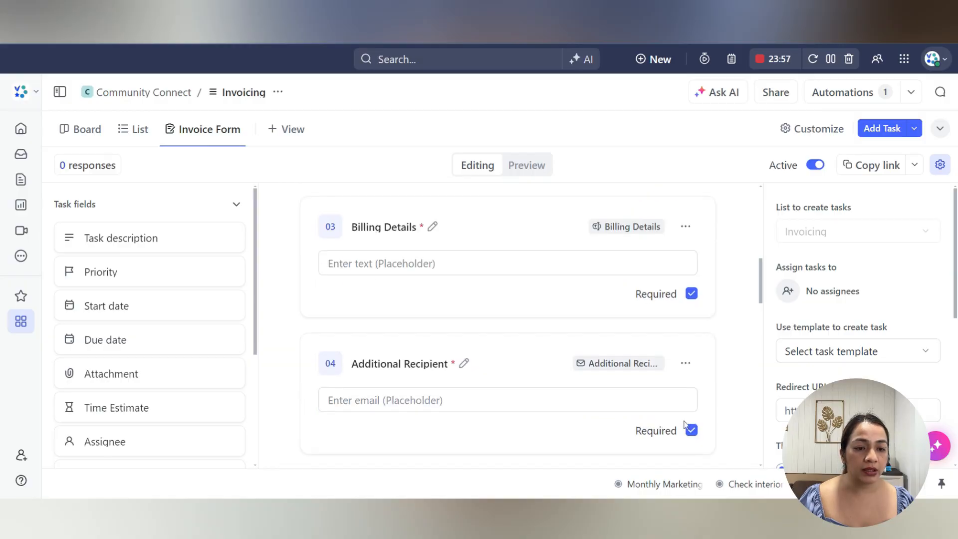
pyautogui.click(692, 431)
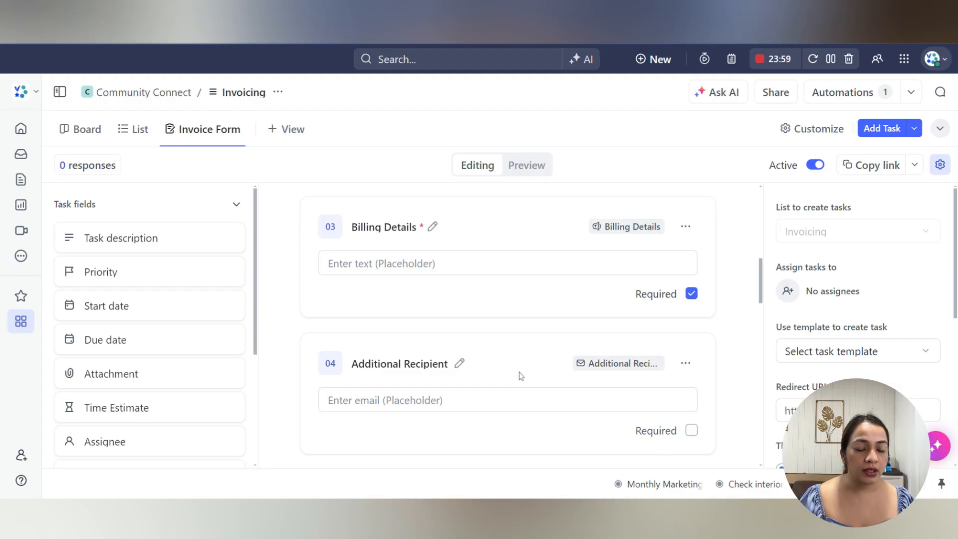
# - Make the form's Discount question optional
pyautogui.scroll(-3, 522, 374)
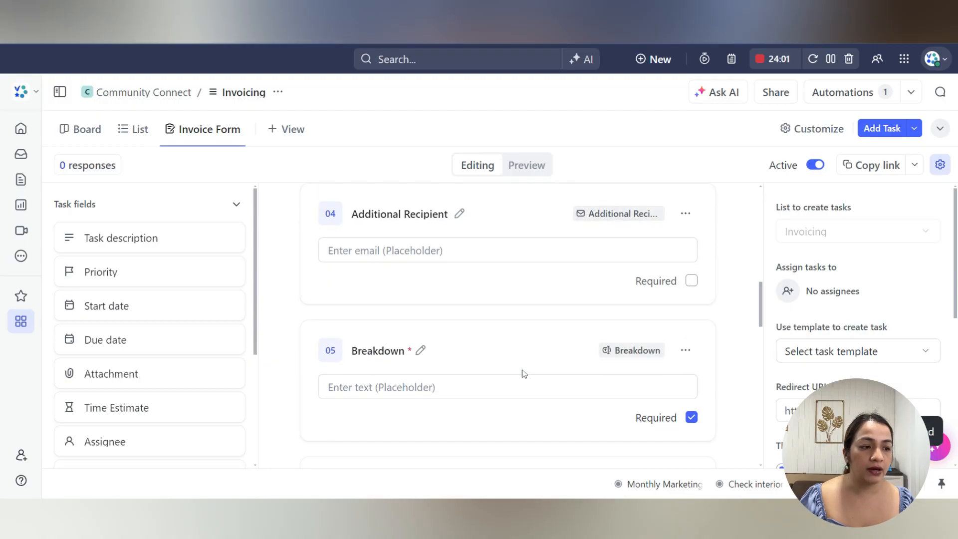
pyautogui.scroll(-3, 524, 374)
pyautogui.scroll(-2, 524, 374)
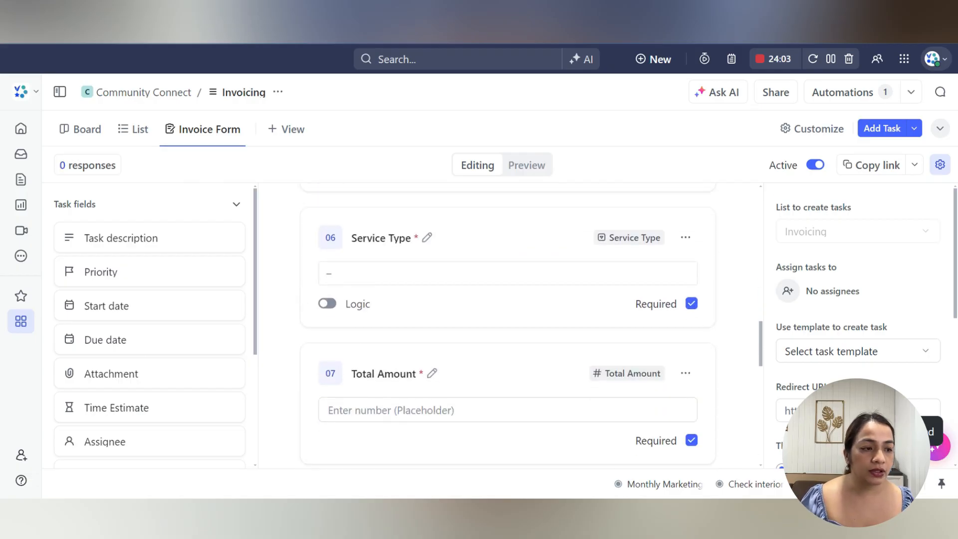
pyautogui.scroll(-3, 527, 372)
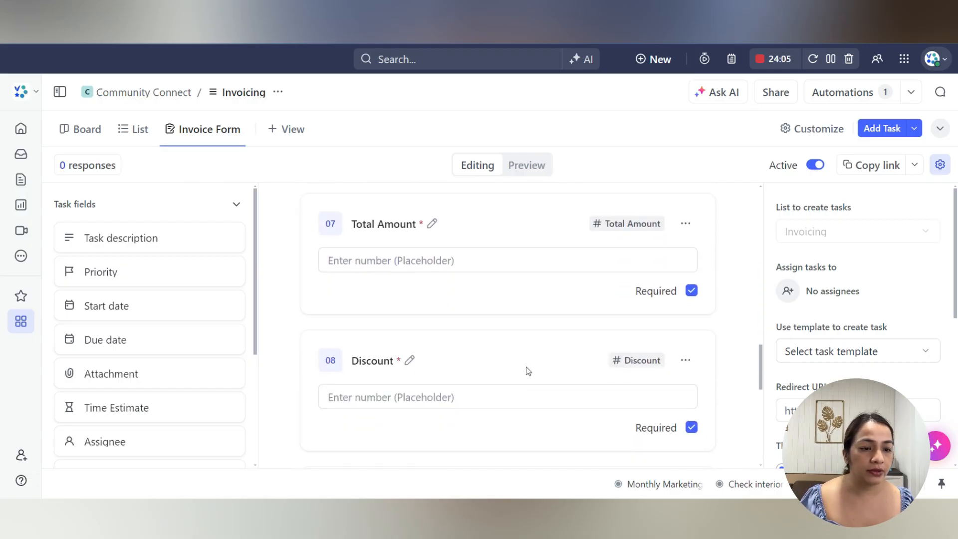
pyautogui.click(692, 429)
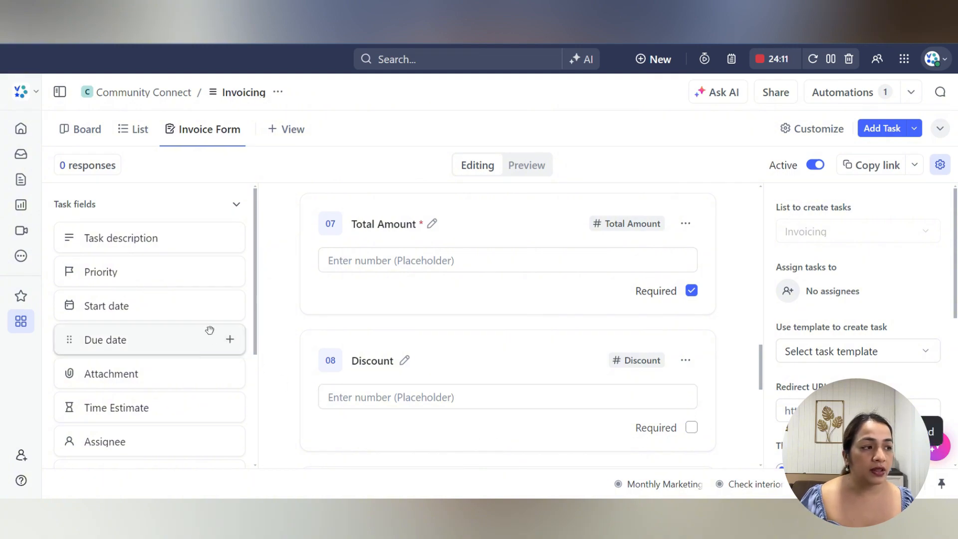
# - Add the Attachment task field as the form's eleventh question and make it optional
pyautogui.moveTo(257, 277); pyautogui.dragTo(252, 299)
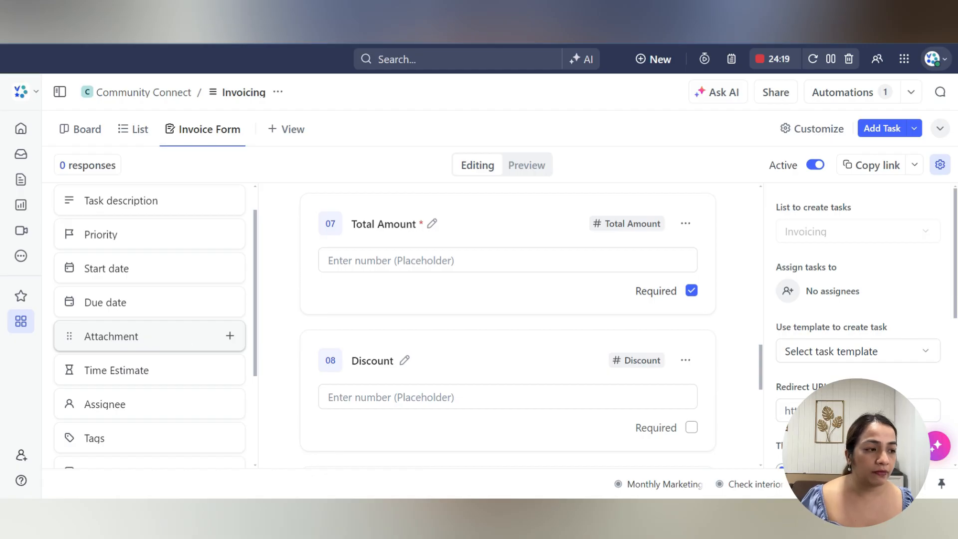
pyautogui.click(230, 336)
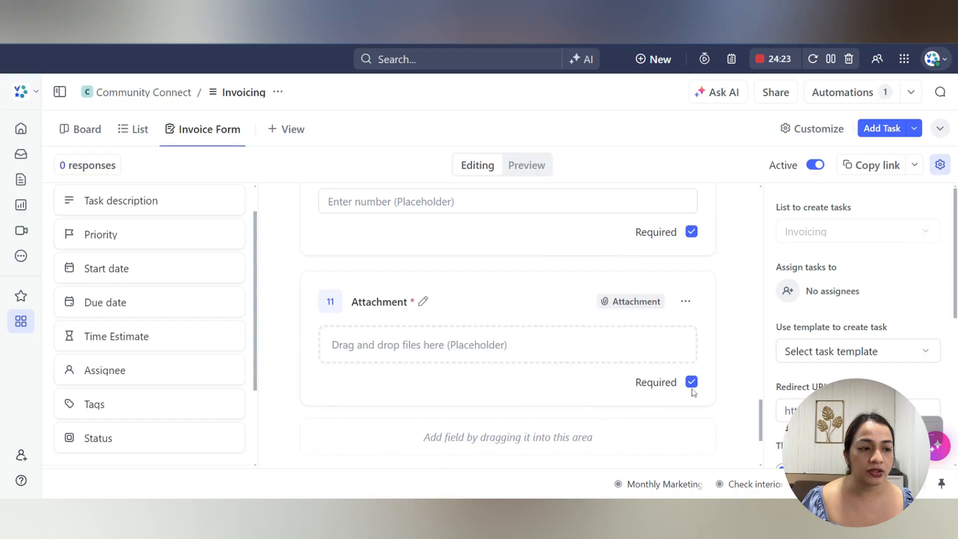
pyautogui.click(692, 383)
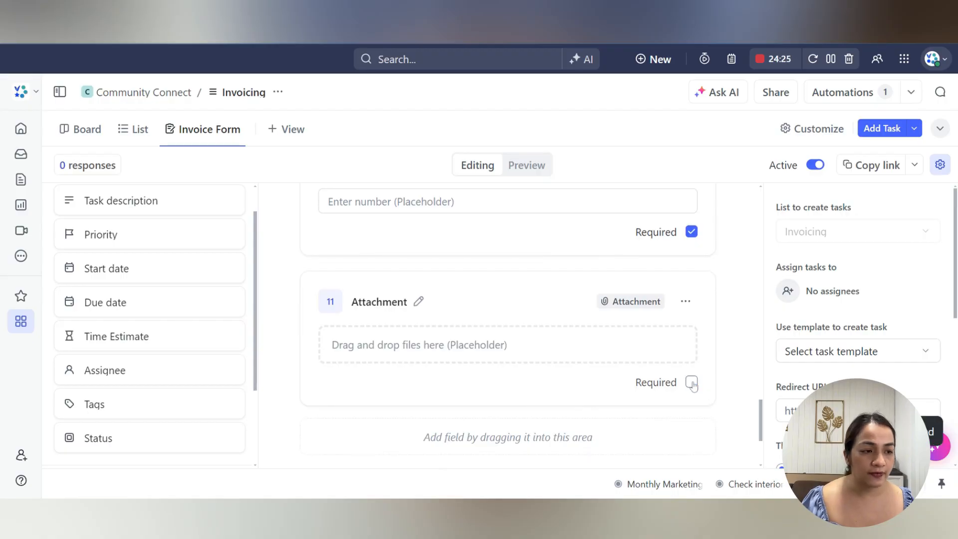
pyautogui.scroll(-3, 177, 354)
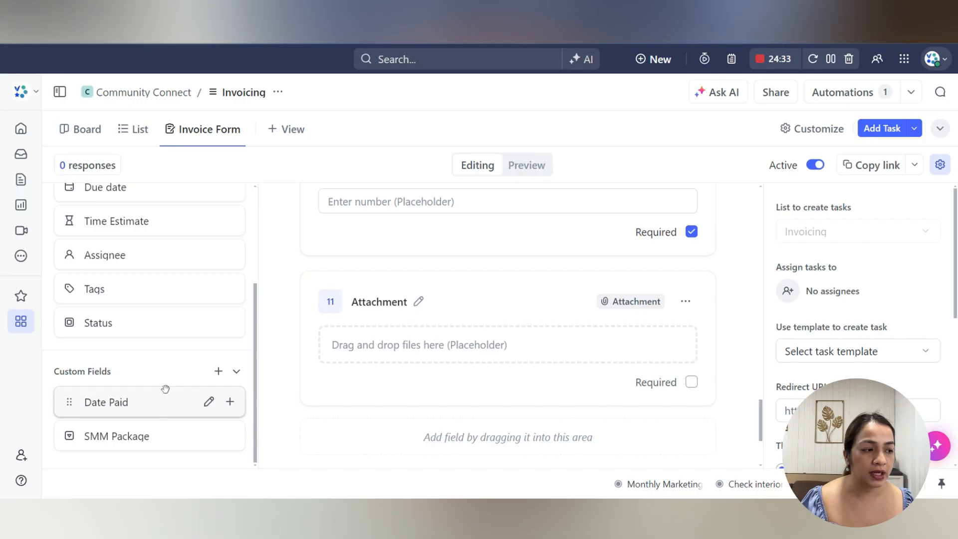
# - Copy the Invoice Form's link, open it in a new browser tab and review the live form's fields
pyautogui.scroll(15, 609, 342)
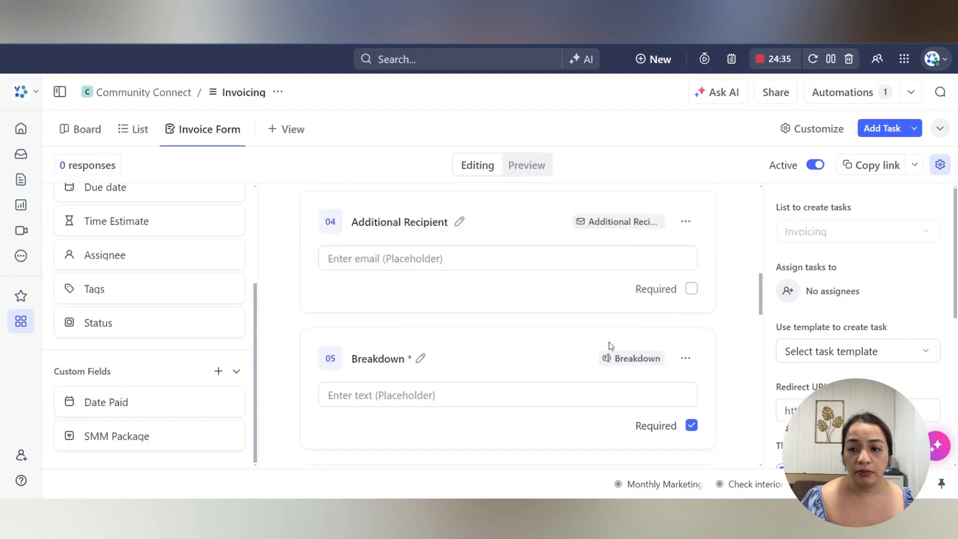
pyautogui.scroll(2, 609, 345)
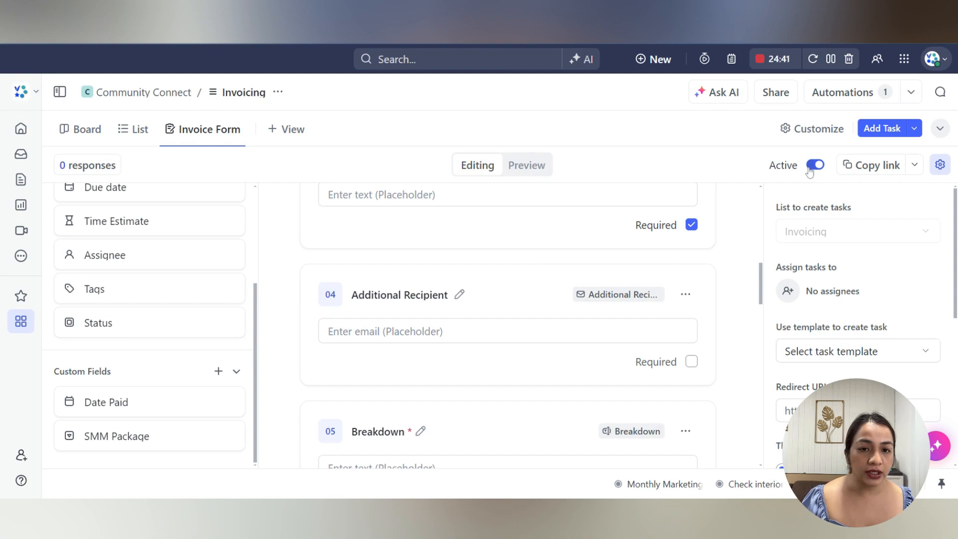
pyautogui.click(859, 166)
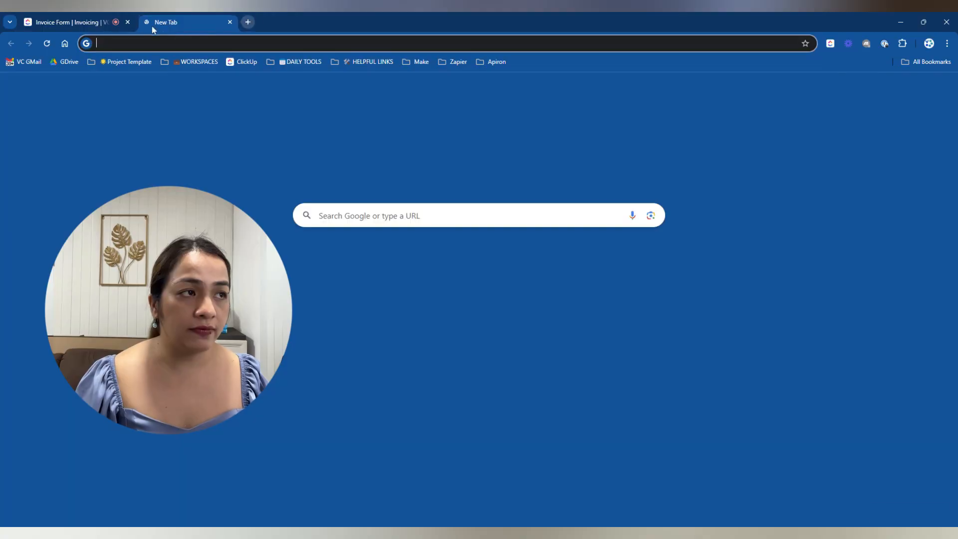
pyautogui.write('https://forms.clickup.com/5705462/f/5e3qp-170598/ZRU94NSQ0XDHLV8X9W')
pyautogui.press('Return')
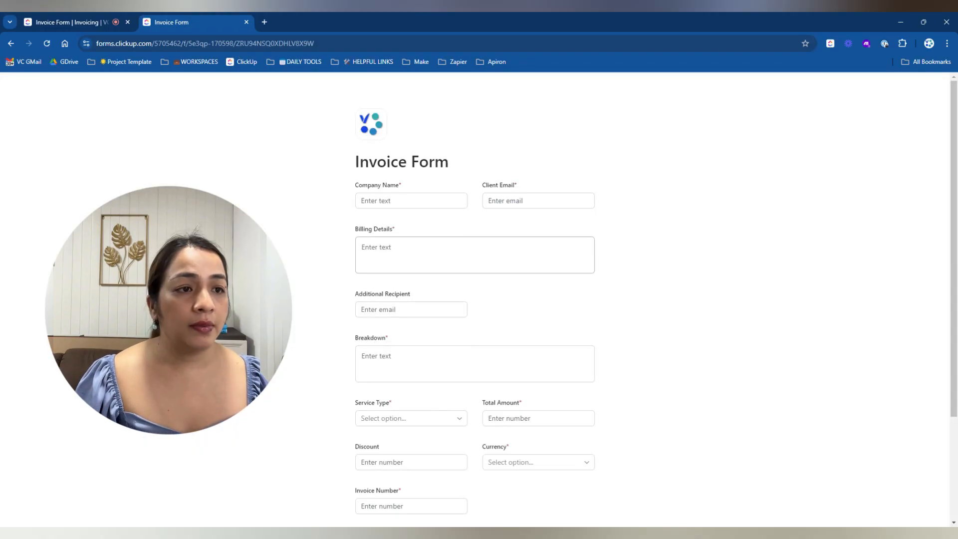
pyautogui.scroll(-3, 549, 272)
pyautogui.scroll(3, 549, 272)
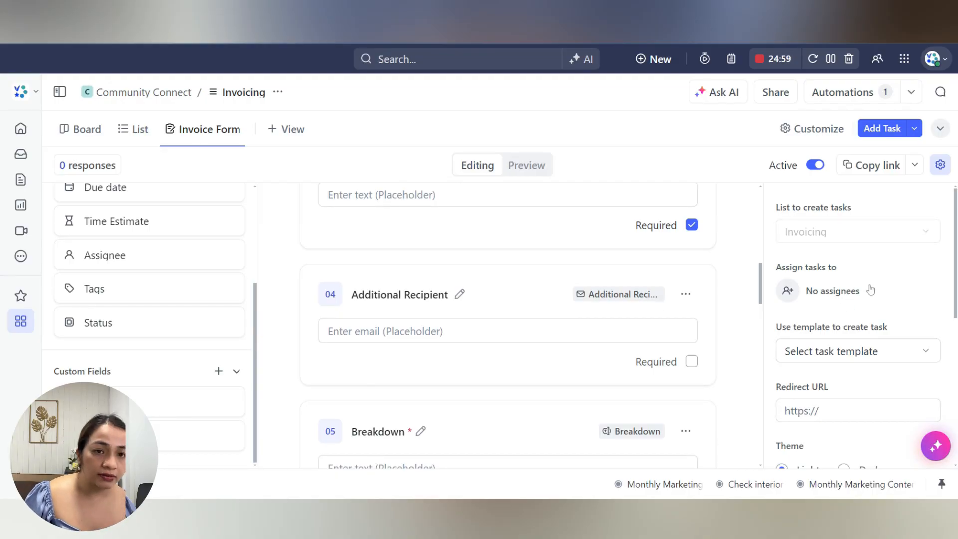
# - Assign the tasks created by the form to the first team member listed below Me
pyautogui.click(788, 292)
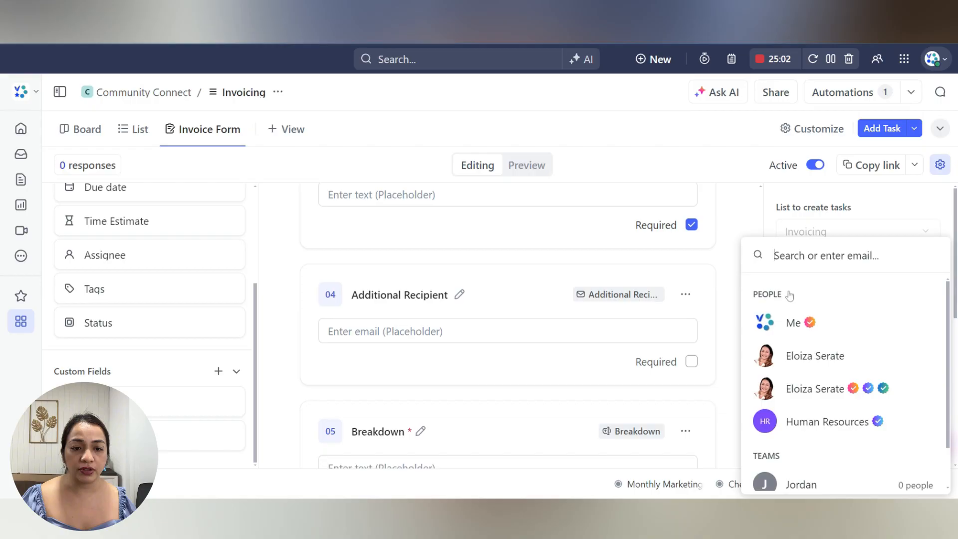
pyautogui.click(798, 359)
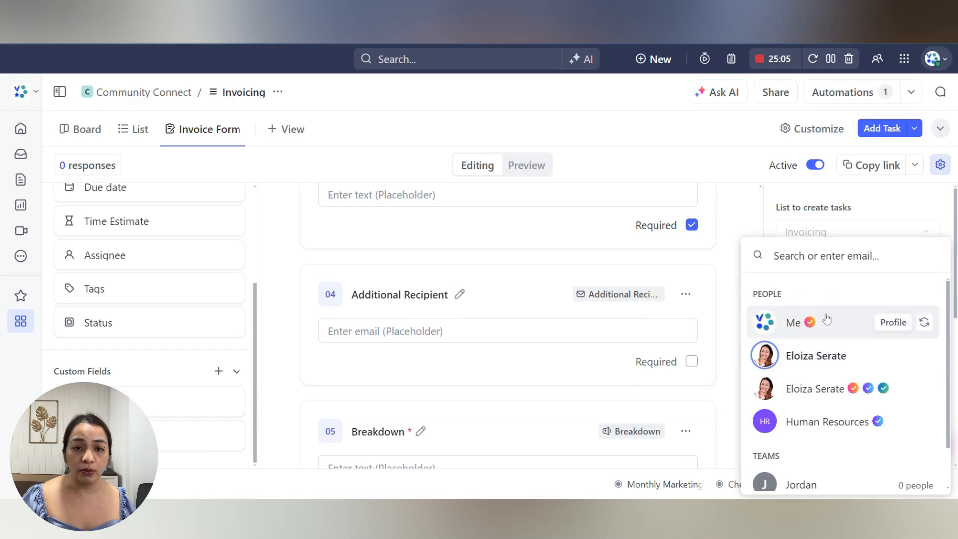
pyautogui.click(871, 208)
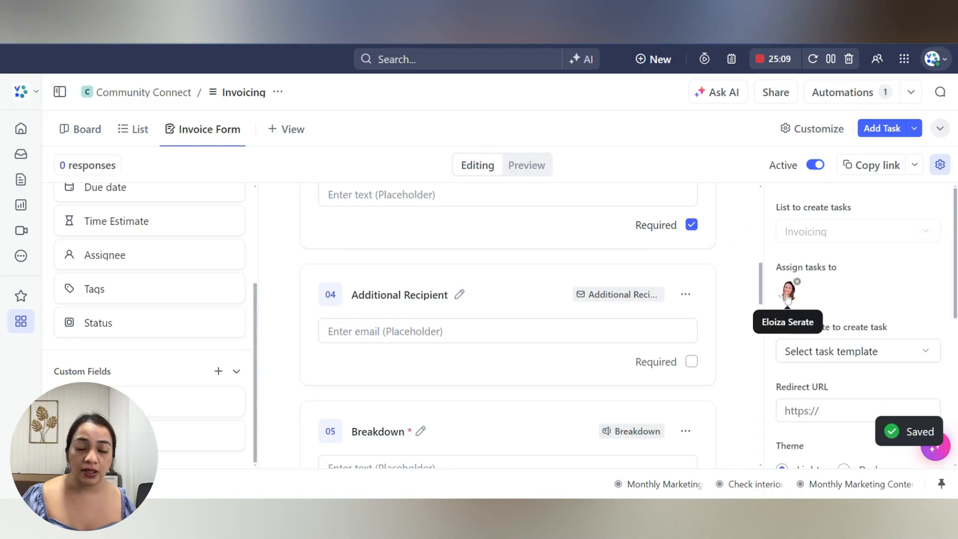
pyautogui.moveTo(788, 291)
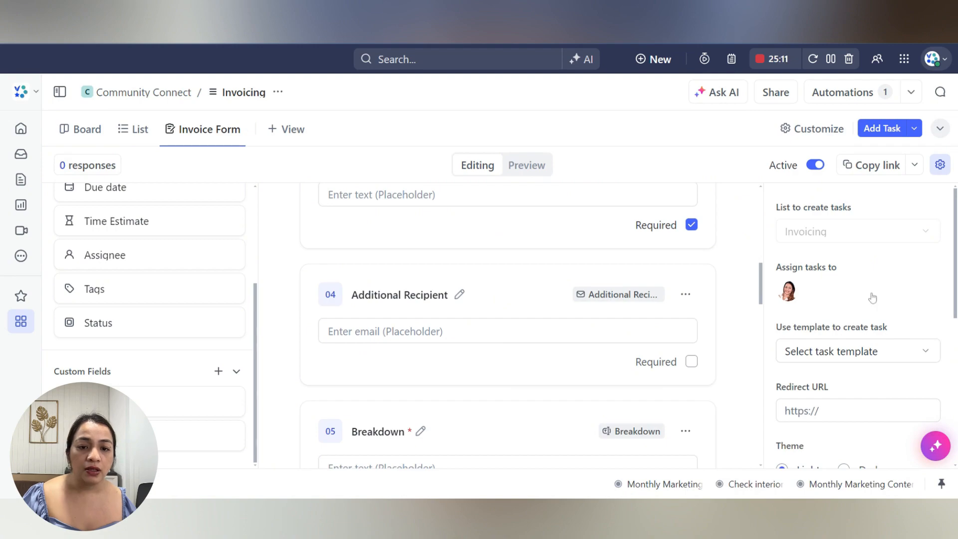
# - Switch the form's theme to Dark and reload the live form to check it
pyautogui.scroll(-1, 873, 297)
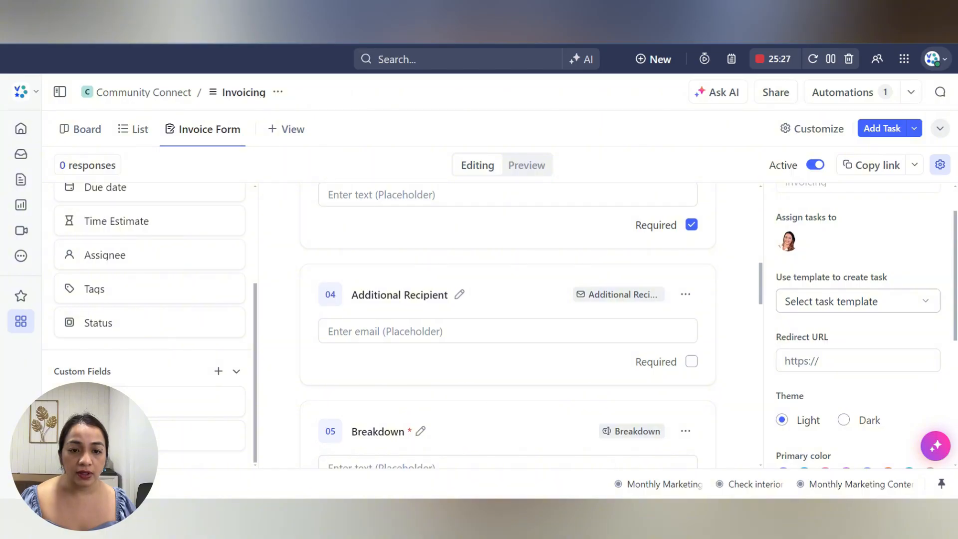
pyautogui.click(858, 361)
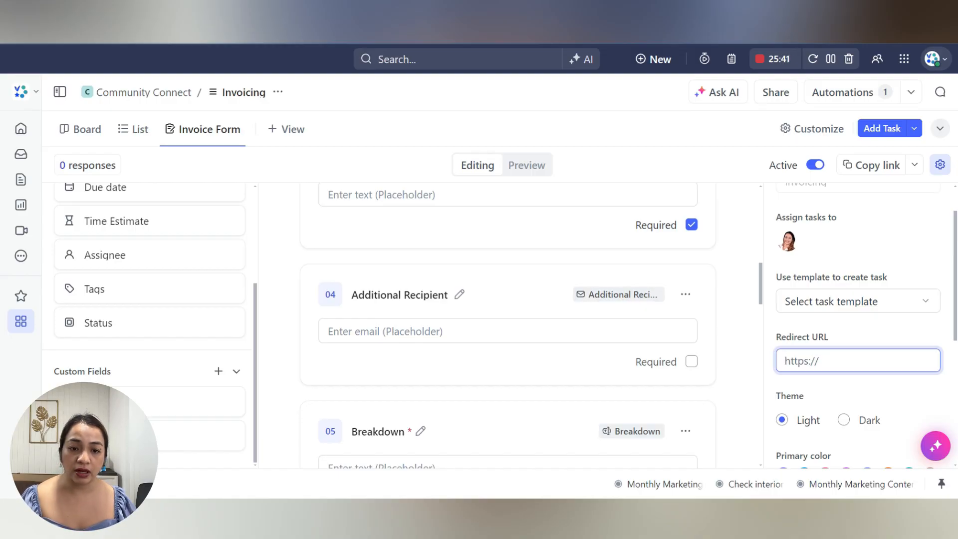
pyautogui.scroll(-2, 783, 337)
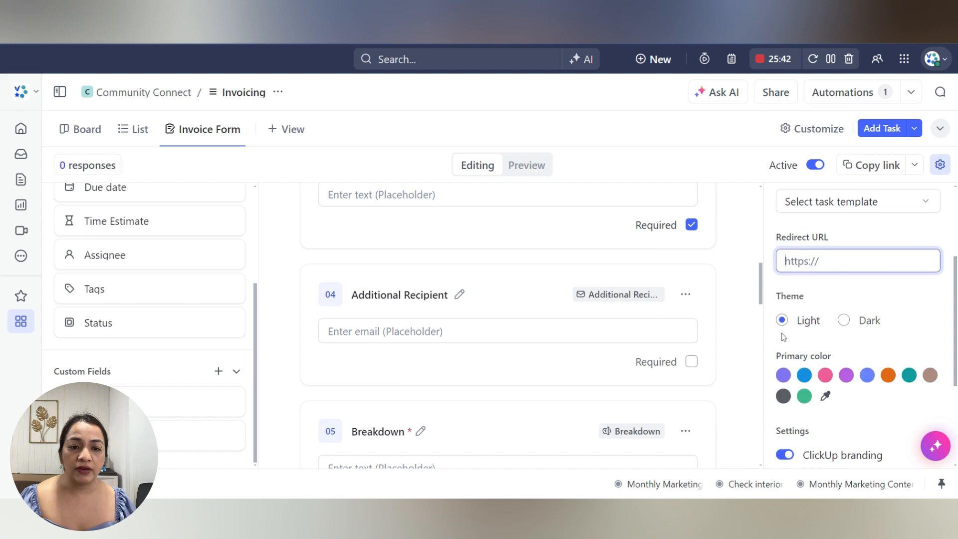
pyautogui.click(844, 320)
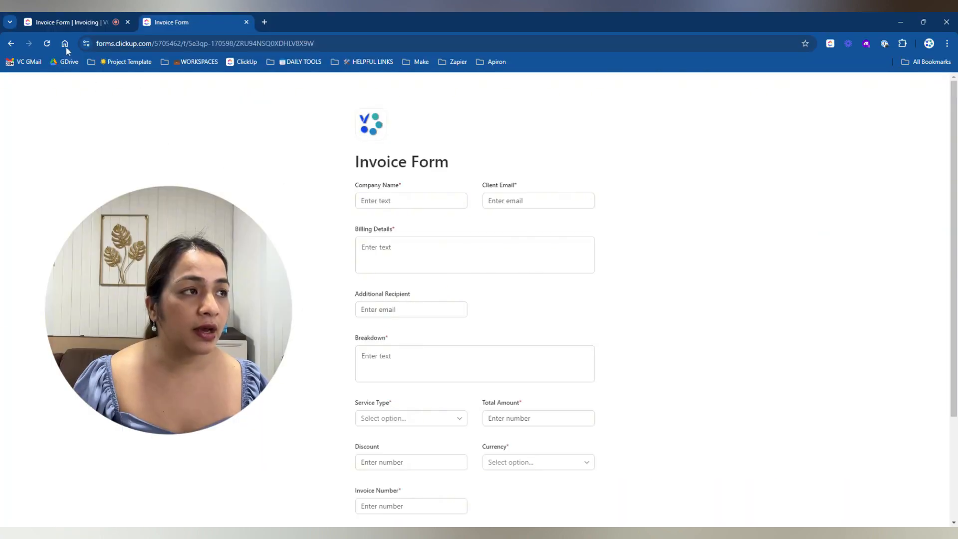
pyautogui.press('F5')
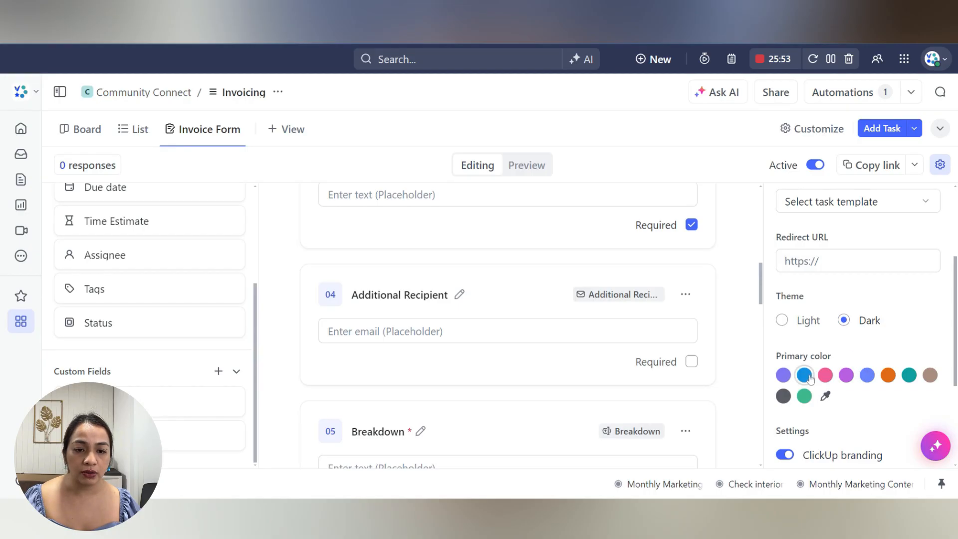
# - Set the Invoice Form's primary color to blue #1090e0 and reload the live form to check it
pyautogui.click(784, 398)
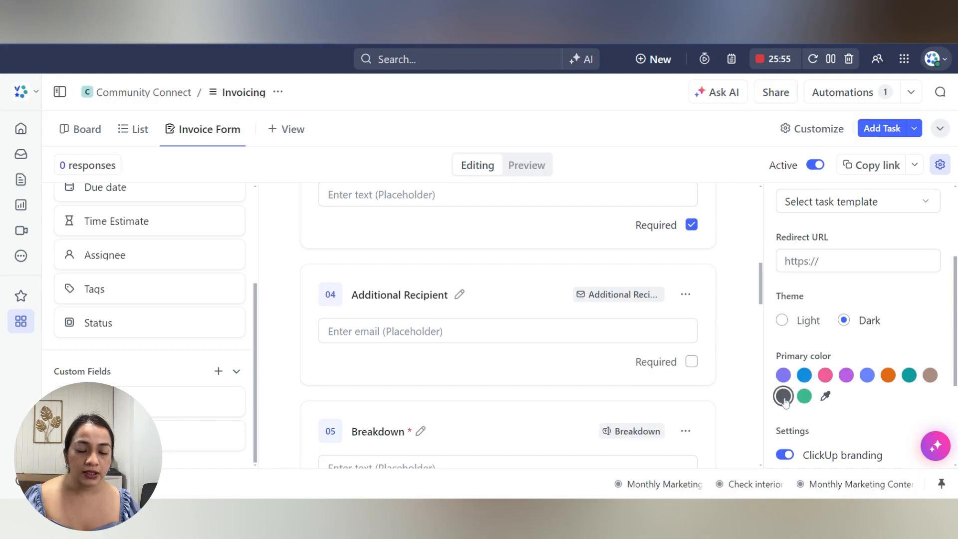
pyautogui.click(825, 397)
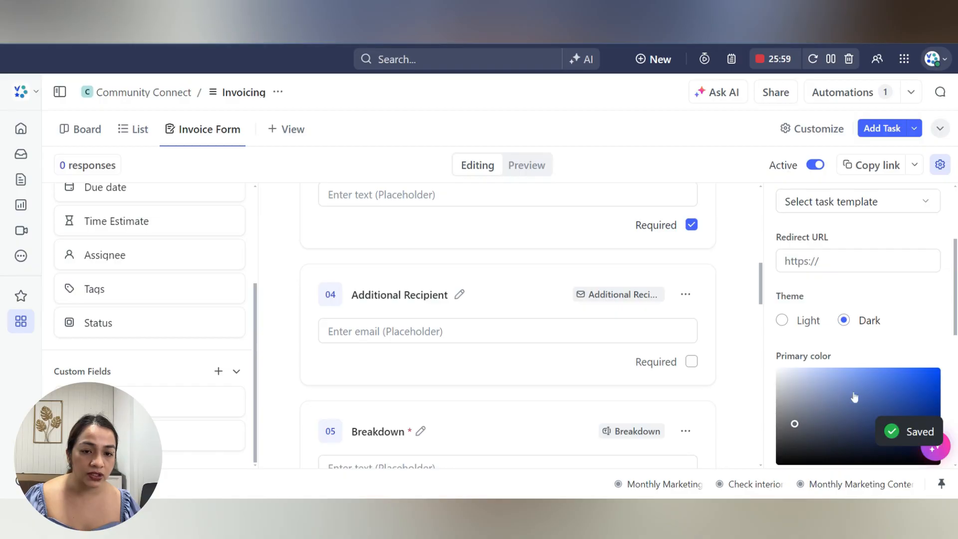
pyautogui.scroll(-3, 878, 409)
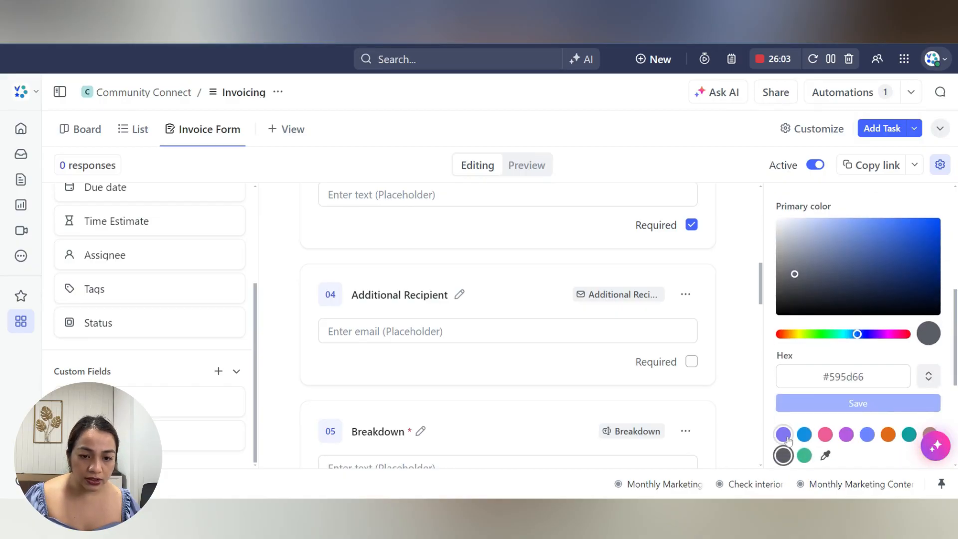
pyautogui.click(804, 435)
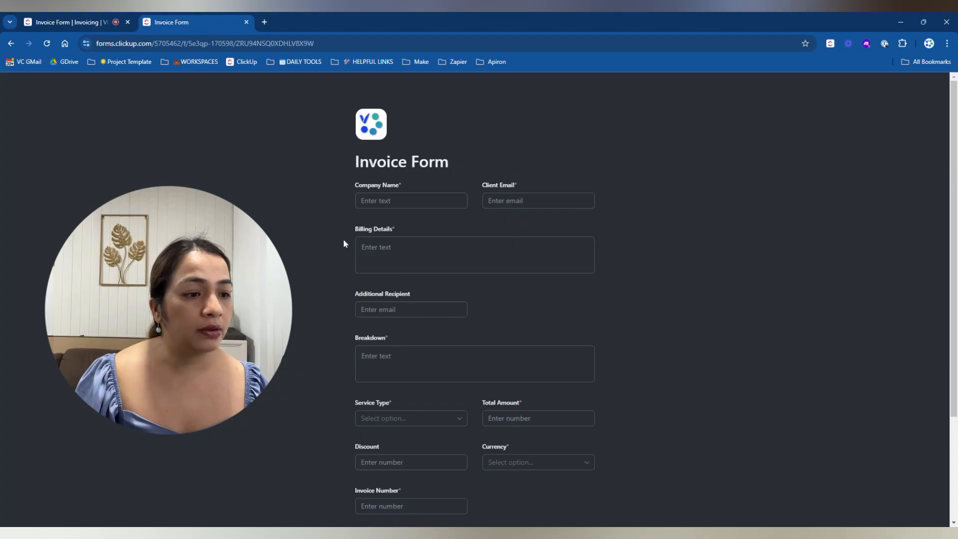
pyautogui.scroll(-3, 343, 243)
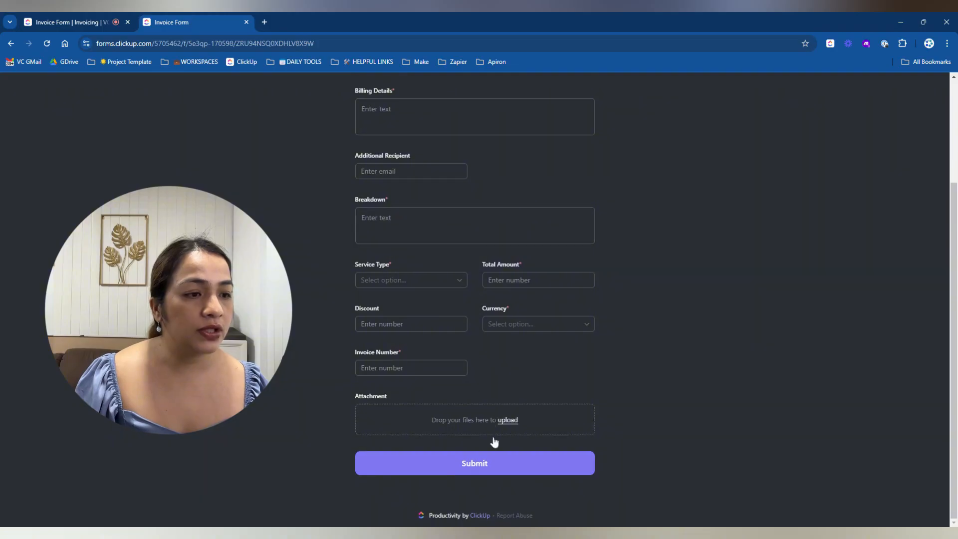
pyautogui.click(47, 44)
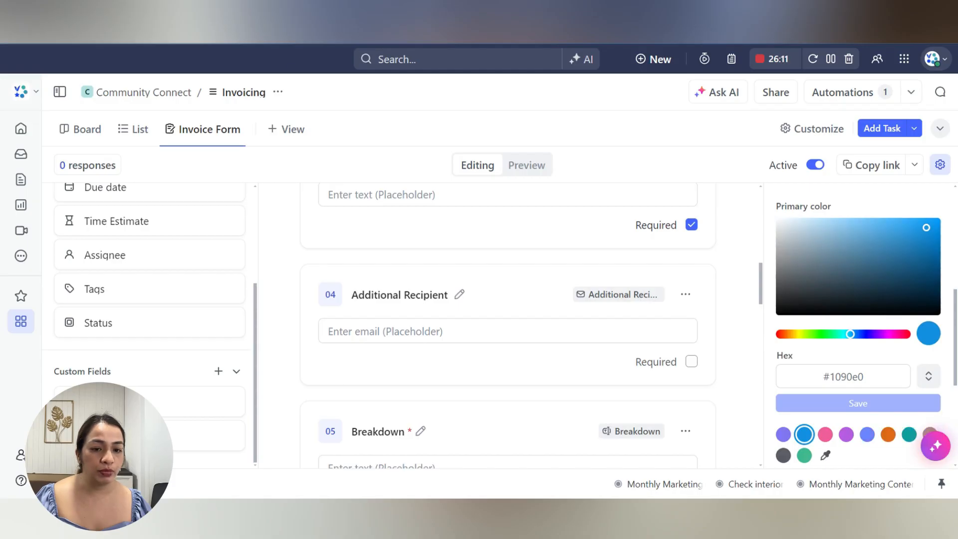
# - Turn off ClickUp branding for the form and reload the live form to check its footer
pyautogui.scroll(-3, 836, 318)
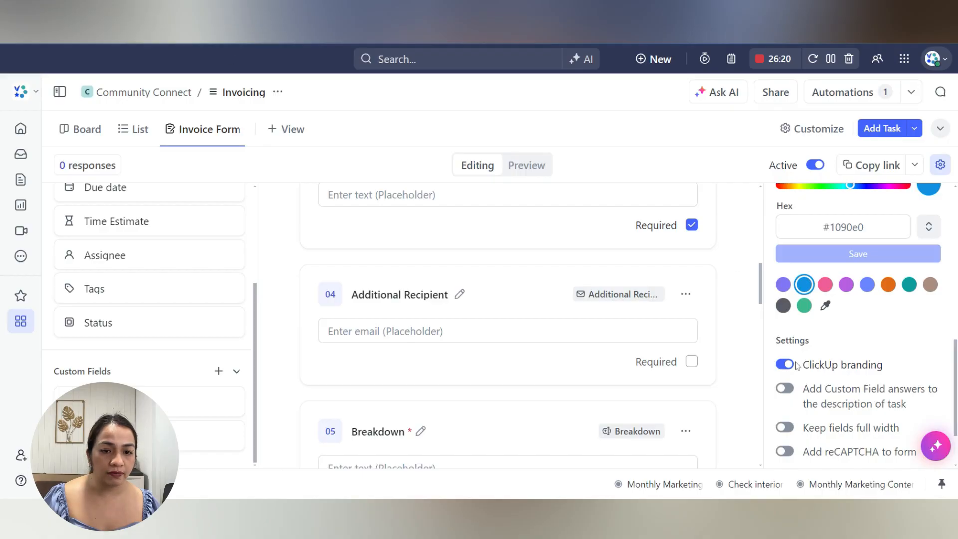
pyautogui.click(786, 364)
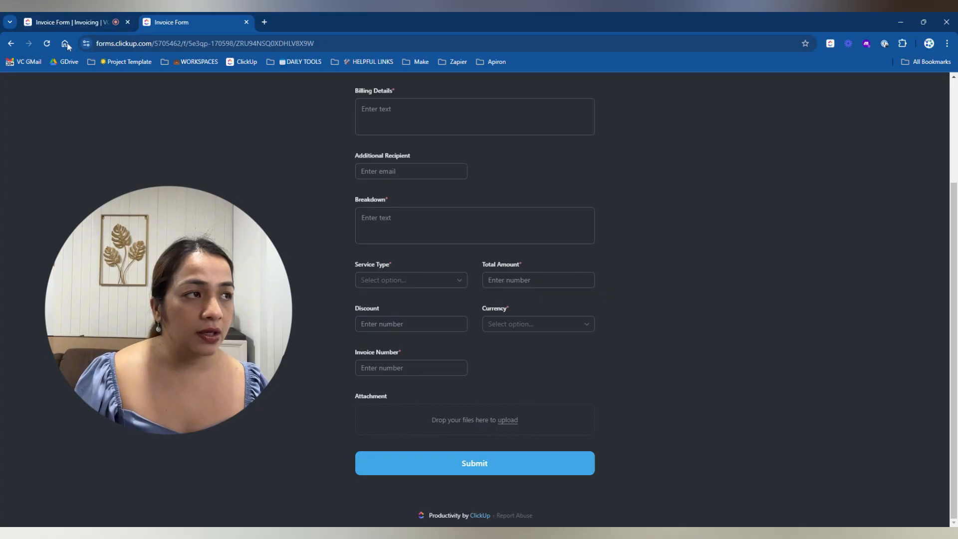
pyautogui.click(48, 44)
pyautogui.scroll(-3, 515, 286)
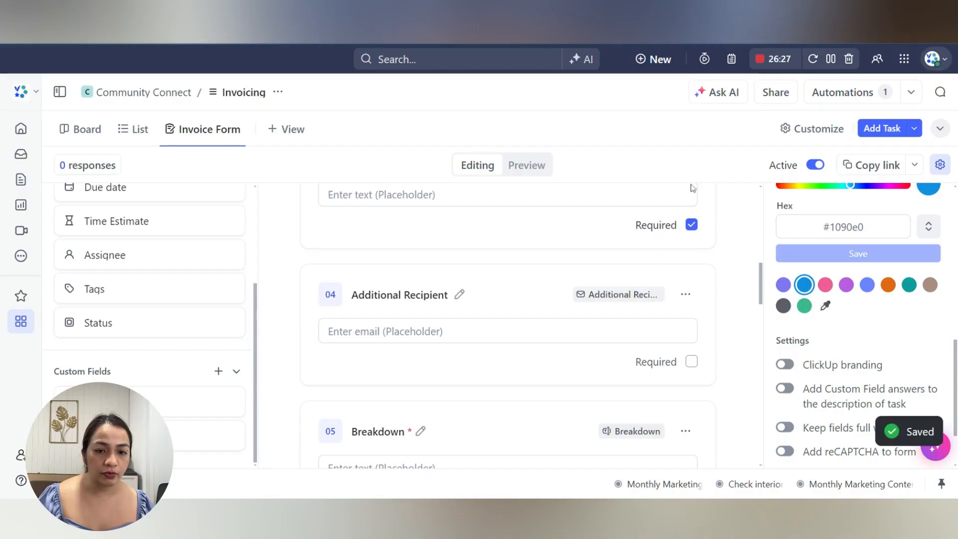
# - Try adding Custom Field answers to the task description, and switch that option back off
pyautogui.scroll(-2, 856, 347)
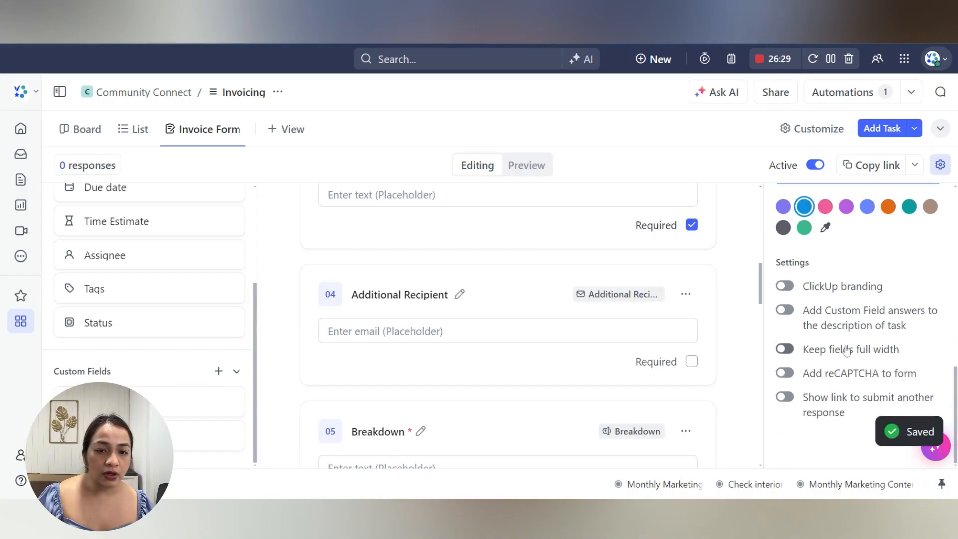
pyautogui.moveTo(791, 316)
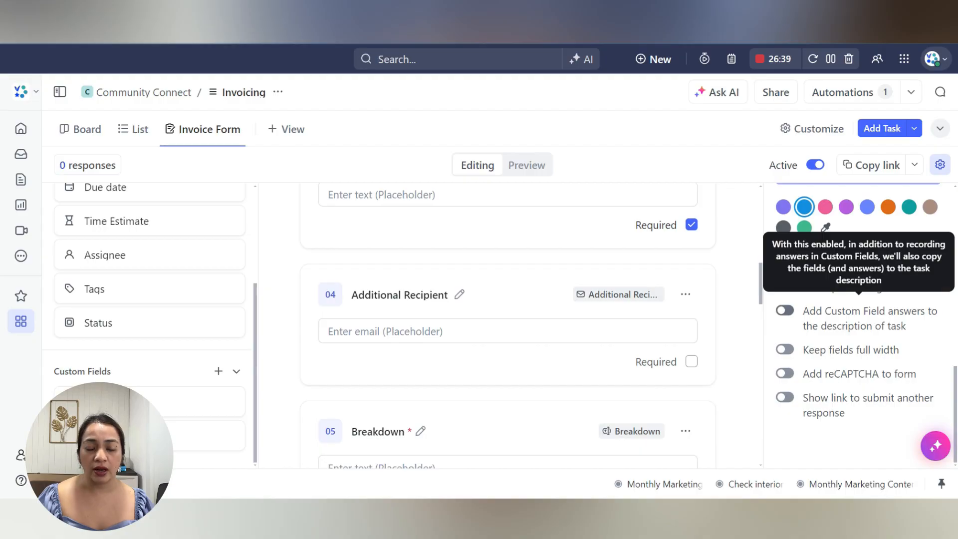
pyautogui.click(788, 311)
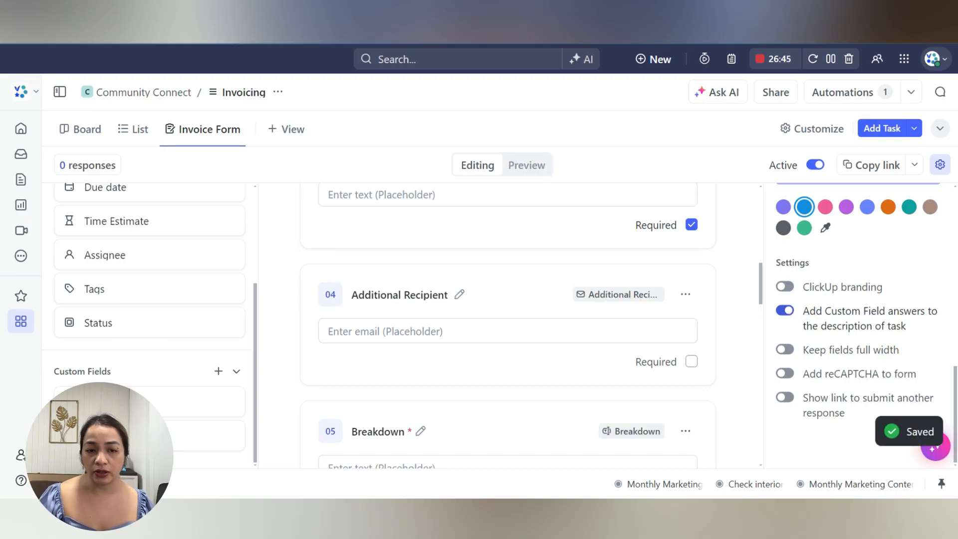
pyautogui.click(792, 312)
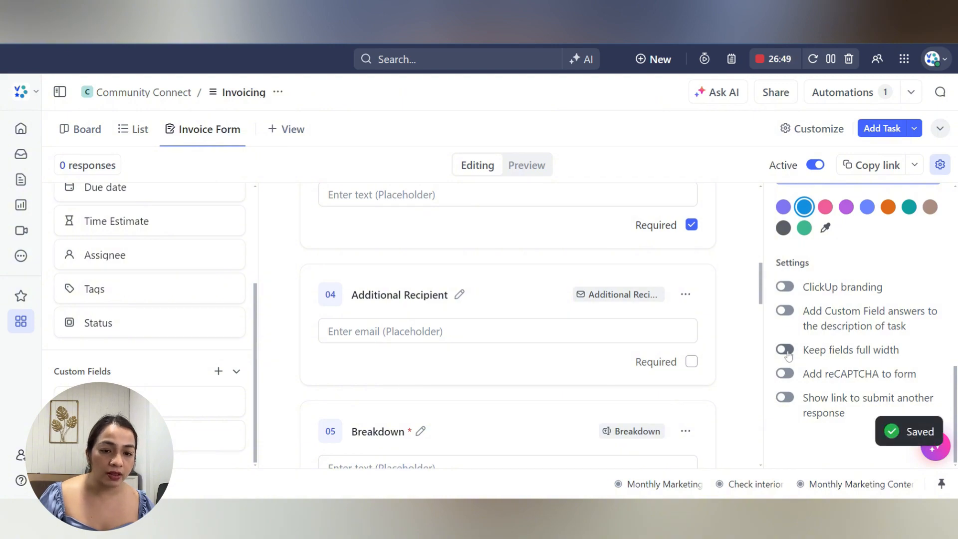
# - Keep the form's fields at full width and review the layout on the reloaded live form
pyautogui.click(785, 350)
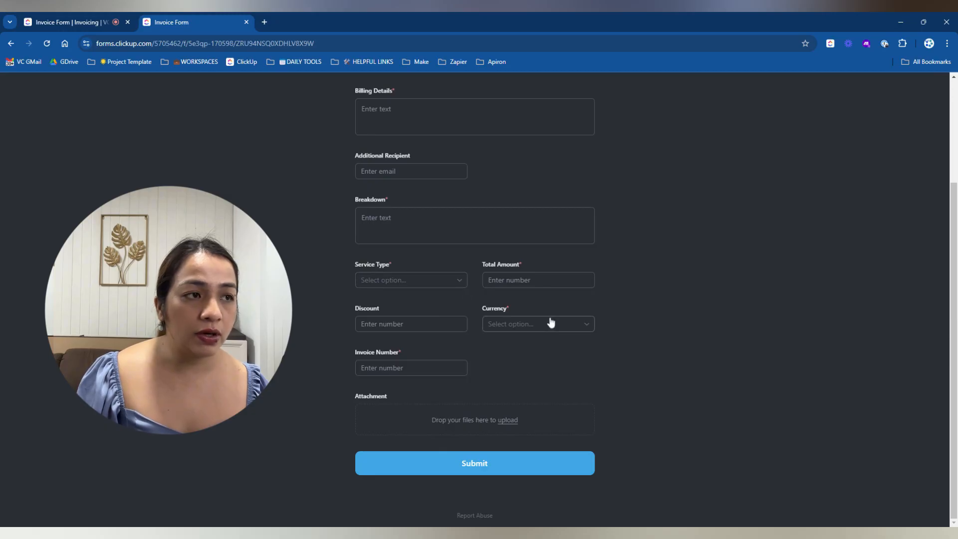
pyautogui.click(47, 43)
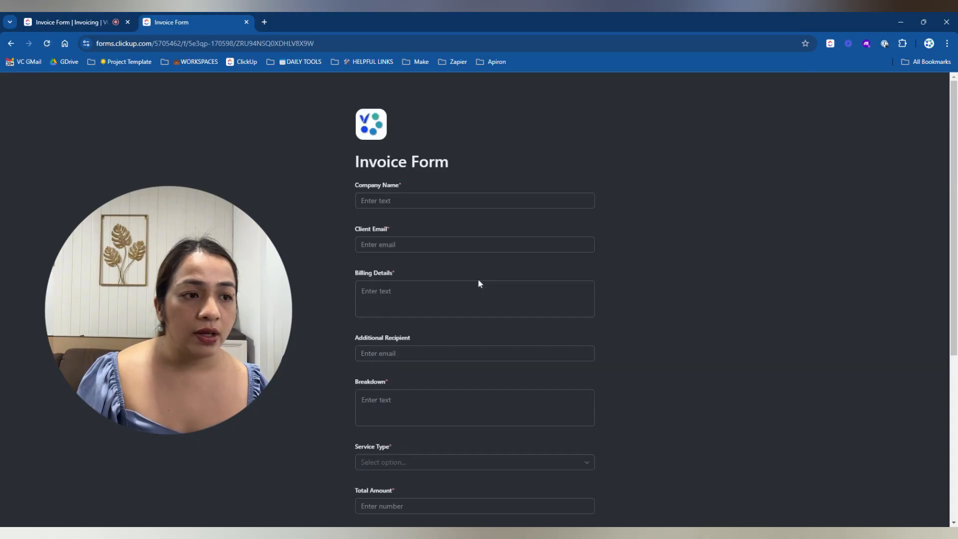
pyautogui.scroll(-1, 478, 279)
pyautogui.scroll(-2, 451, 232)
pyautogui.scroll(-4, 456, 394)
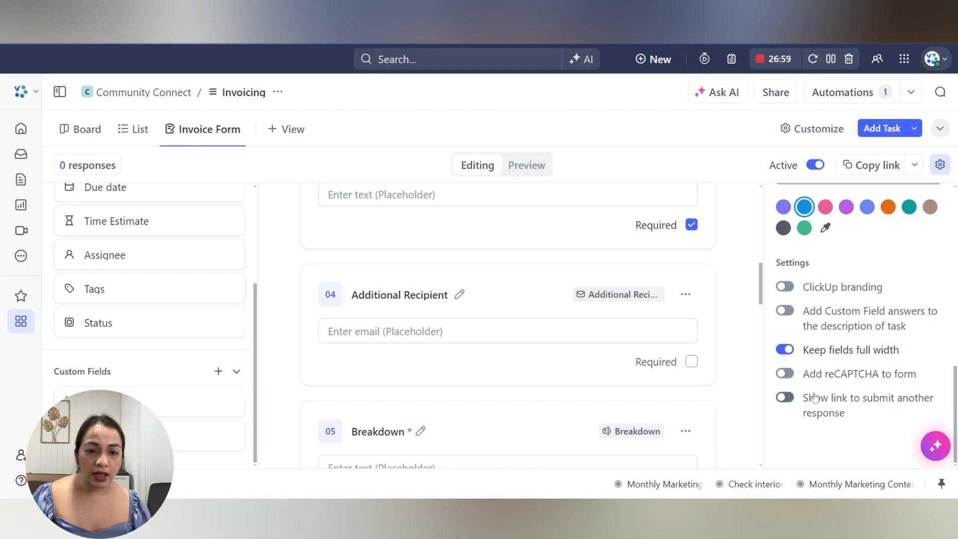
# - Add reCAPTCHA to the form, checking the live form, and enable the link to submit another response
pyautogui.click(788, 375)
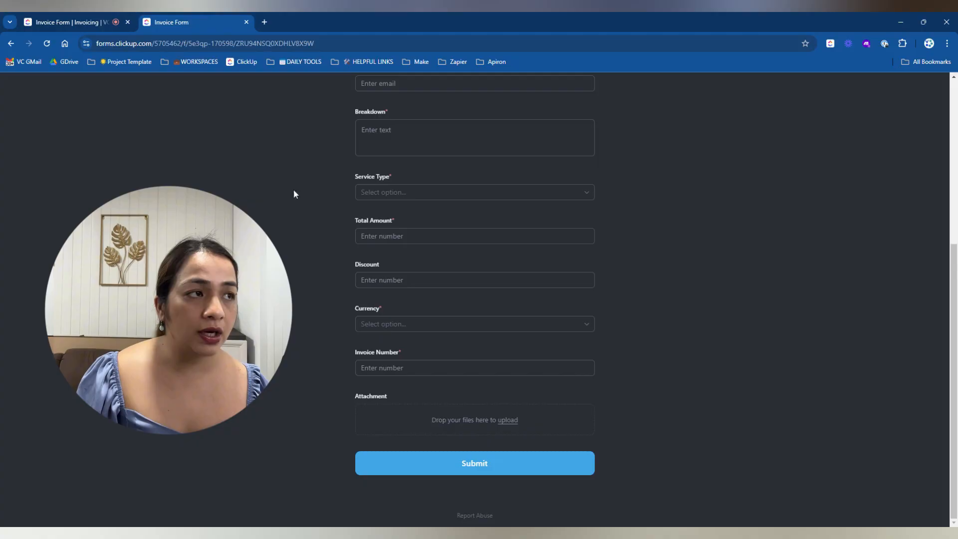
pyautogui.click(48, 44)
pyautogui.scroll(-7, 506, 406)
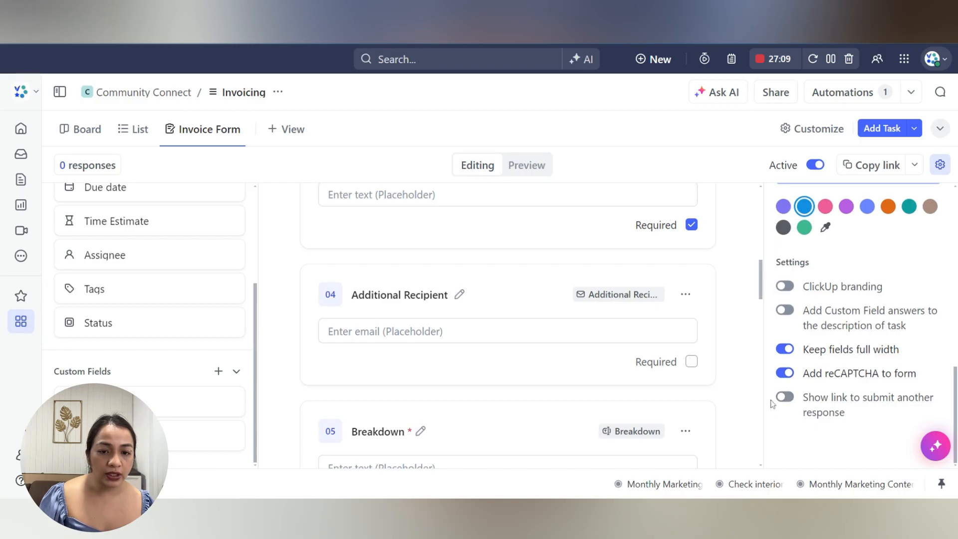
pyautogui.click(849, 404)
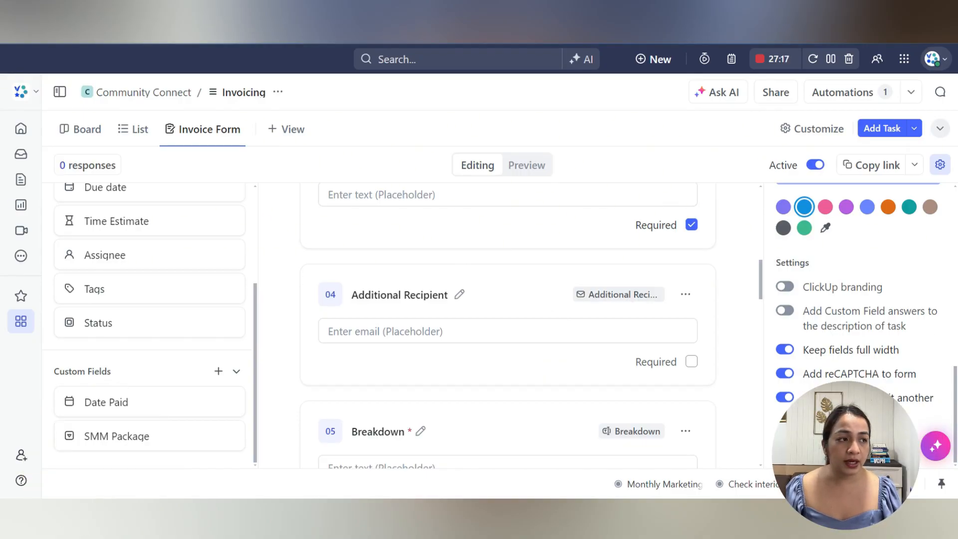
# - Review the Invoicing list's existing status-change automation, including its trigger status and the custom field it sets, without changing it
pyautogui.click(135, 131)
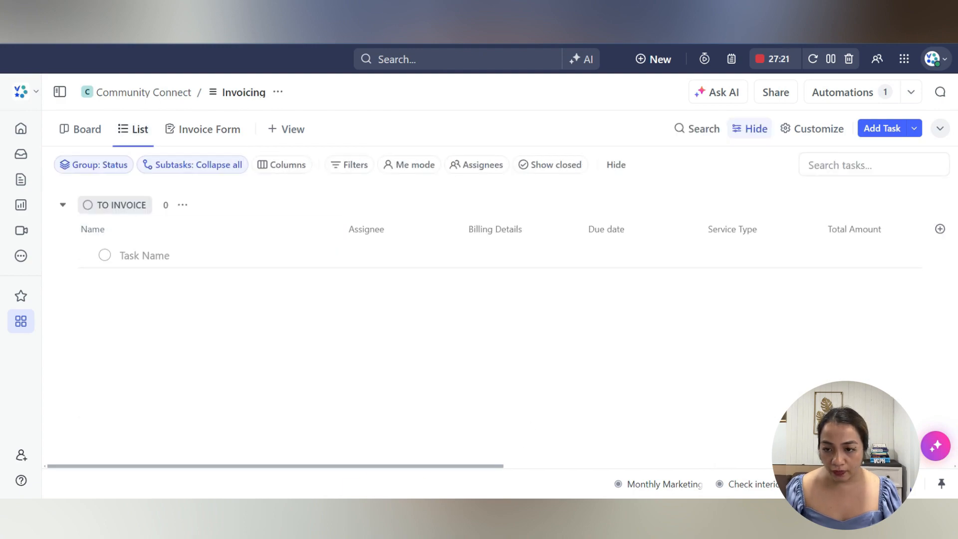
pyautogui.click(859, 92)
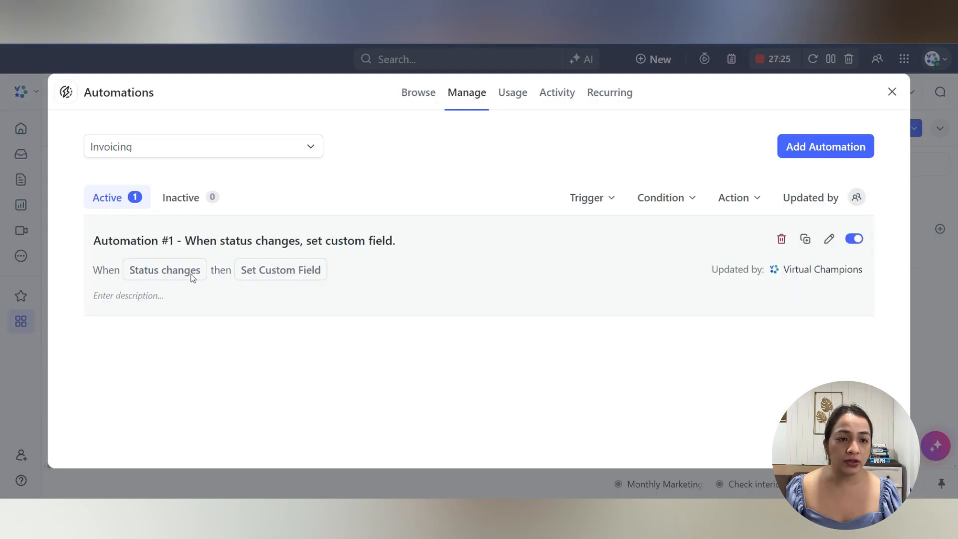
pyautogui.click(829, 241)
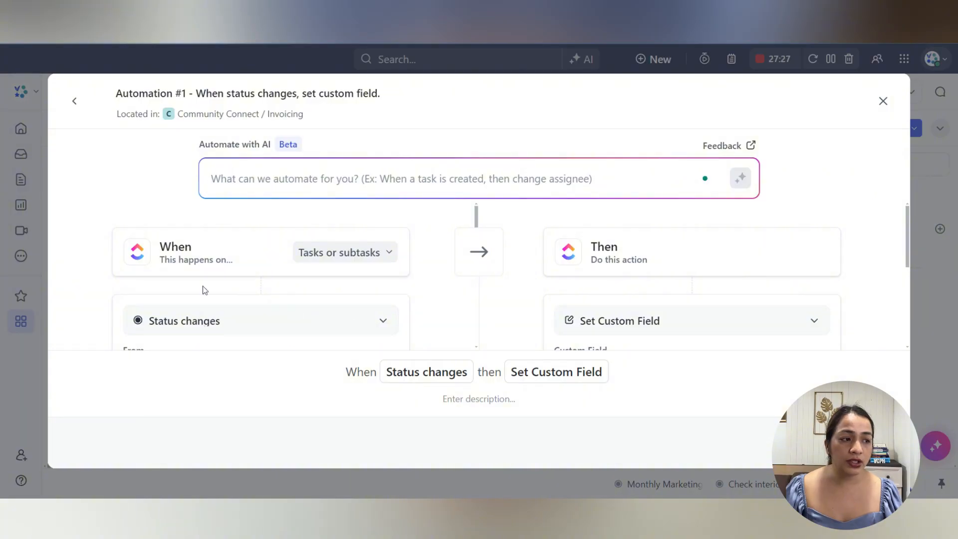
pyautogui.scroll(-3, 203, 290)
pyautogui.scroll(-2, 643, 294)
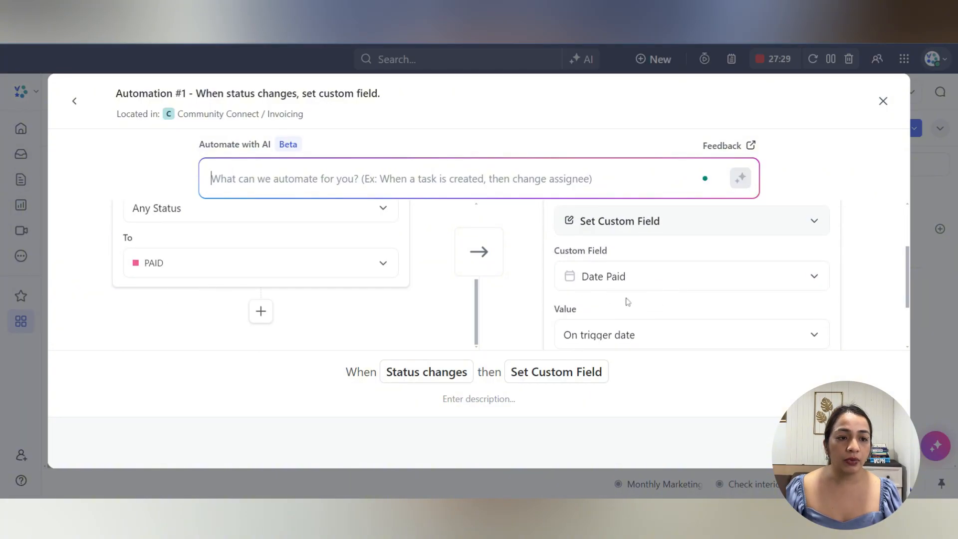
pyautogui.scroll(-1, 648, 329)
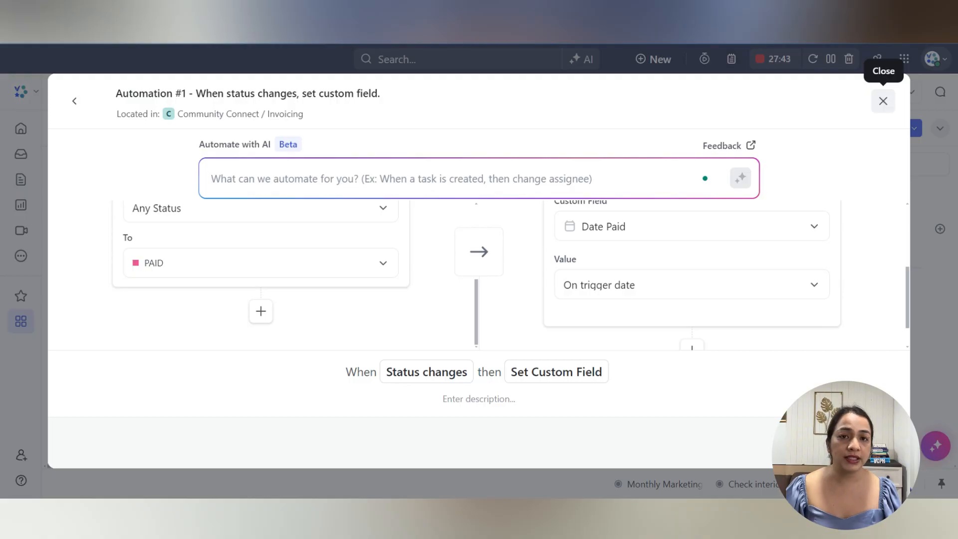
pyautogui.click(884, 101)
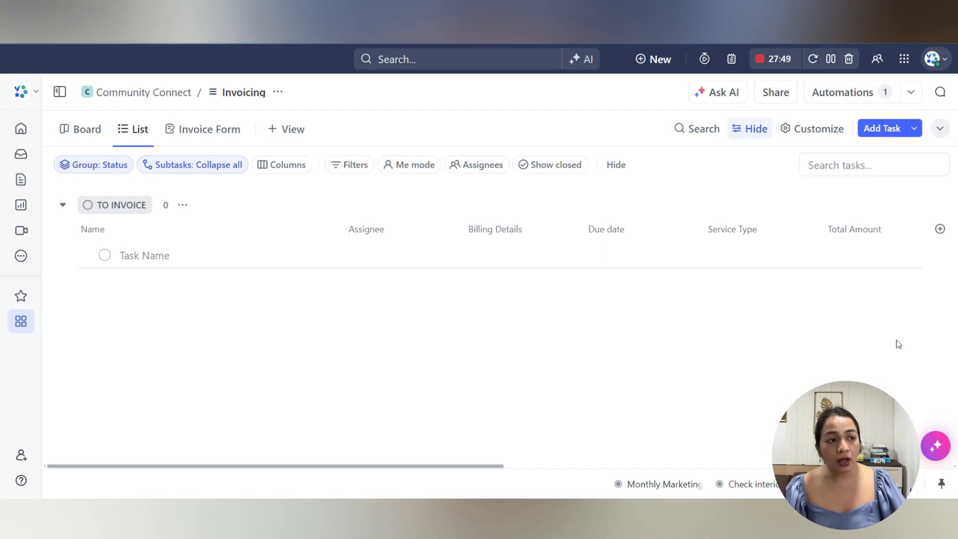
# - Reopen the Invoice Form for editing and turn on logic for the Service Type question
pyautogui.click(199, 134)
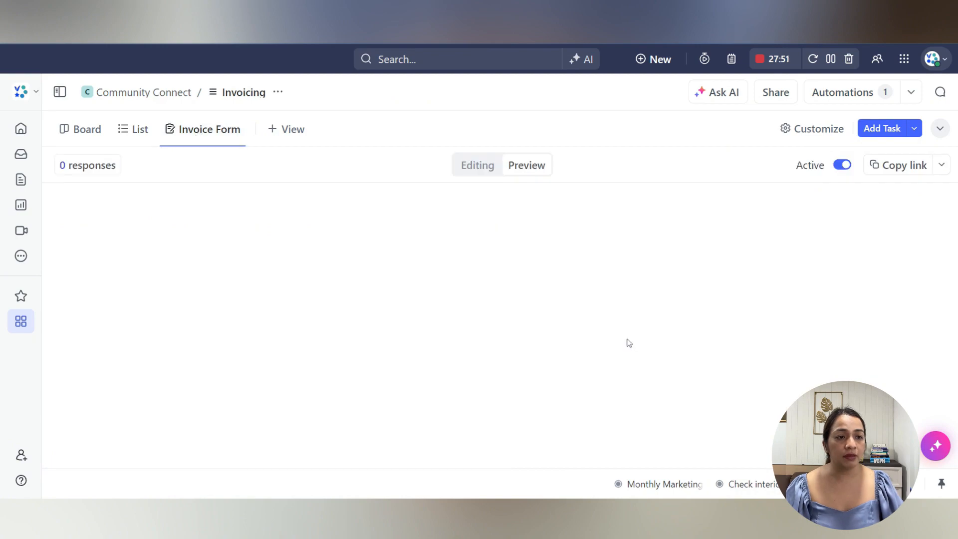
pyautogui.click(477, 166)
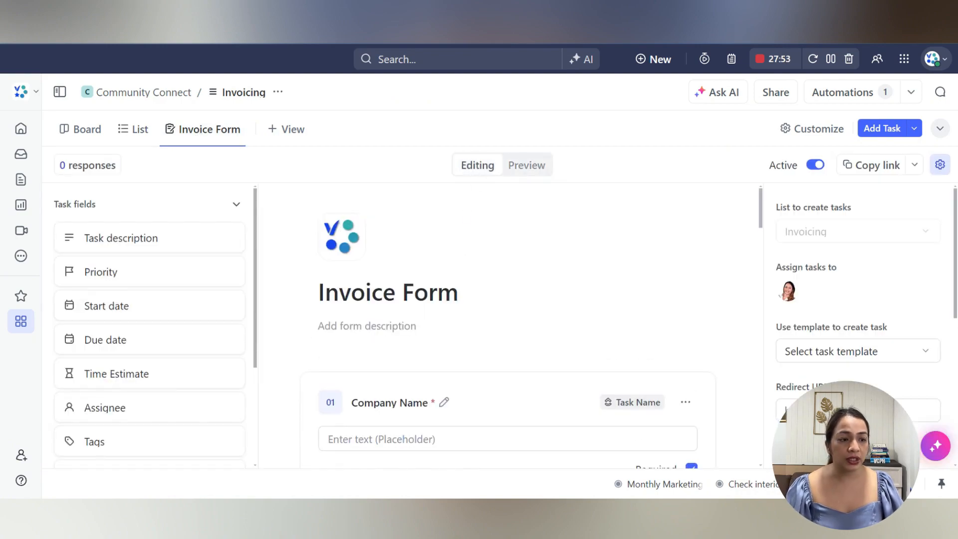
pyautogui.scroll(-1, 370, 352)
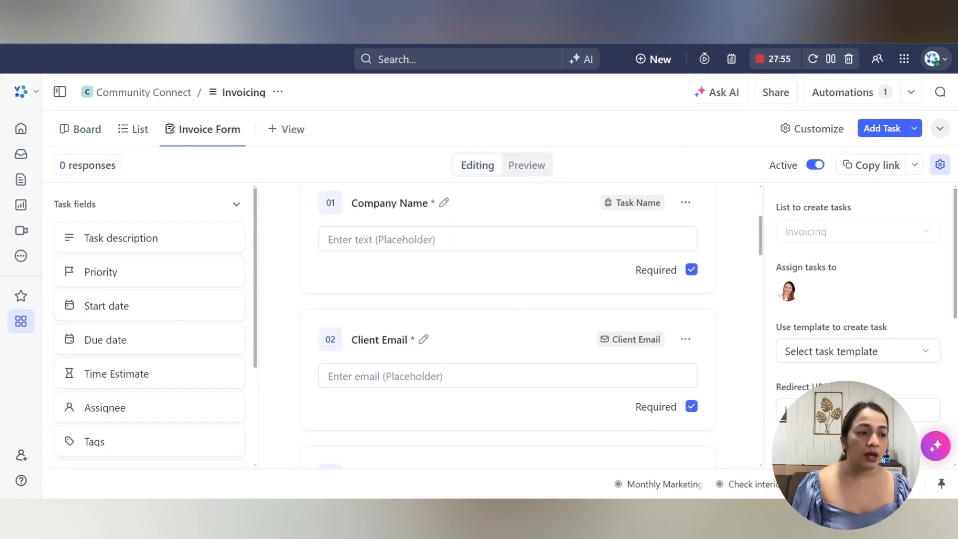
pyautogui.scroll(-4, 533, 263)
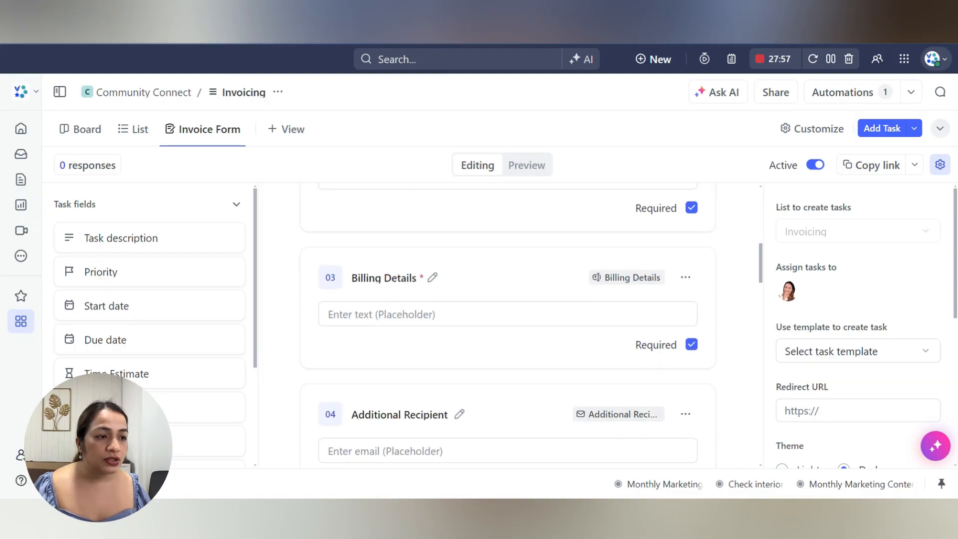
pyautogui.scroll(-3, 524, 342)
pyautogui.scroll(-6, 525, 341)
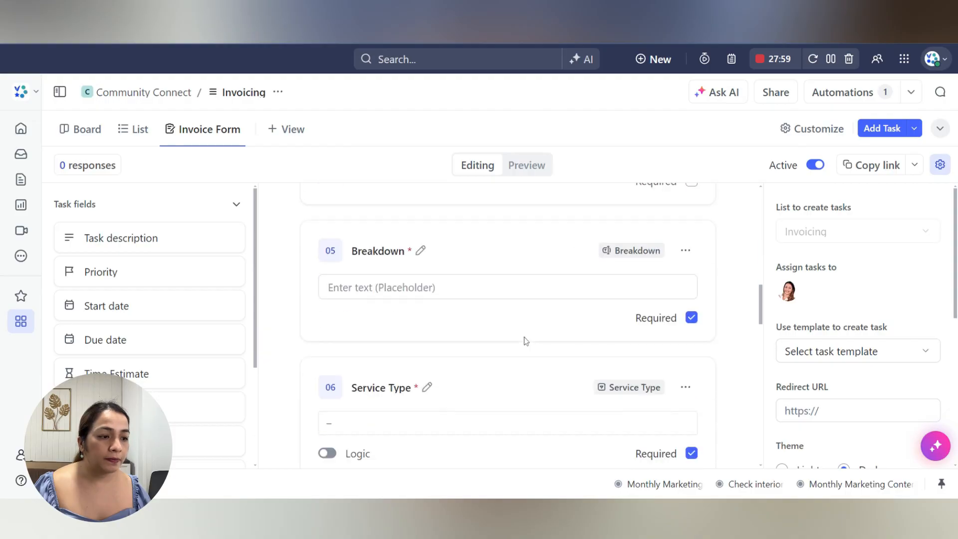
pyautogui.scroll(-3, 199, 373)
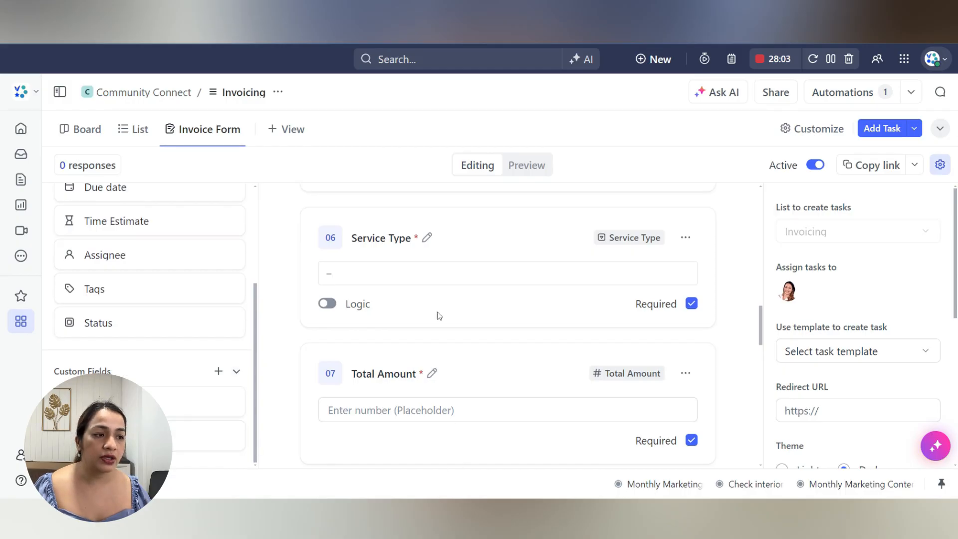
pyautogui.click(333, 306)
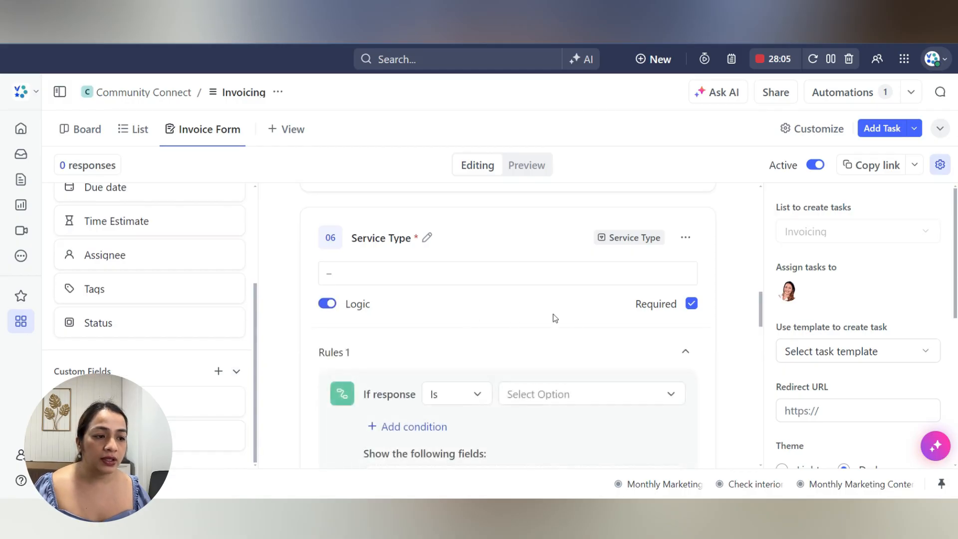
# - Set the Service Type logic rule to show the SMM Package field when the response is Social Media
pyautogui.scroll(-1, 559, 319)
pyautogui.click(547, 340)
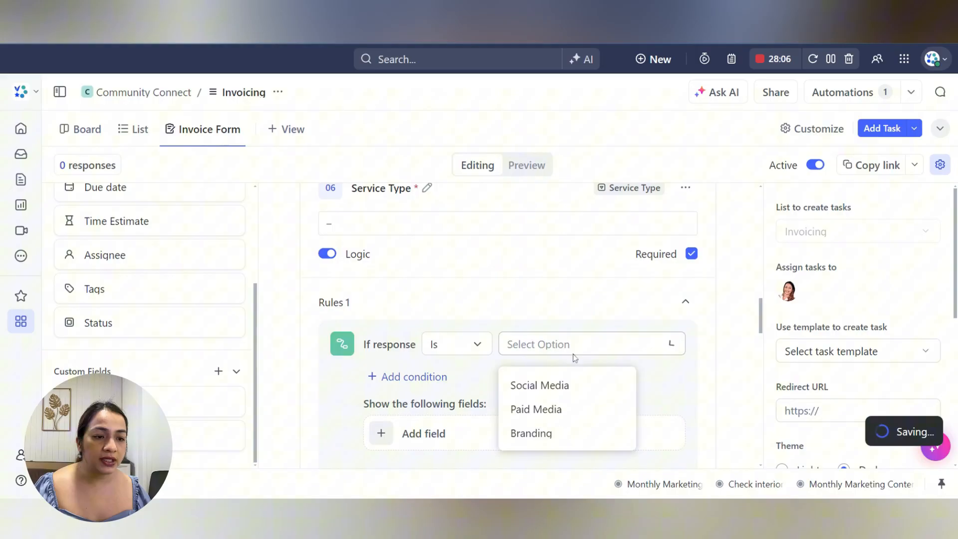
pyautogui.click(561, 385)
pyautogui.scroll(-2, 569, 358)
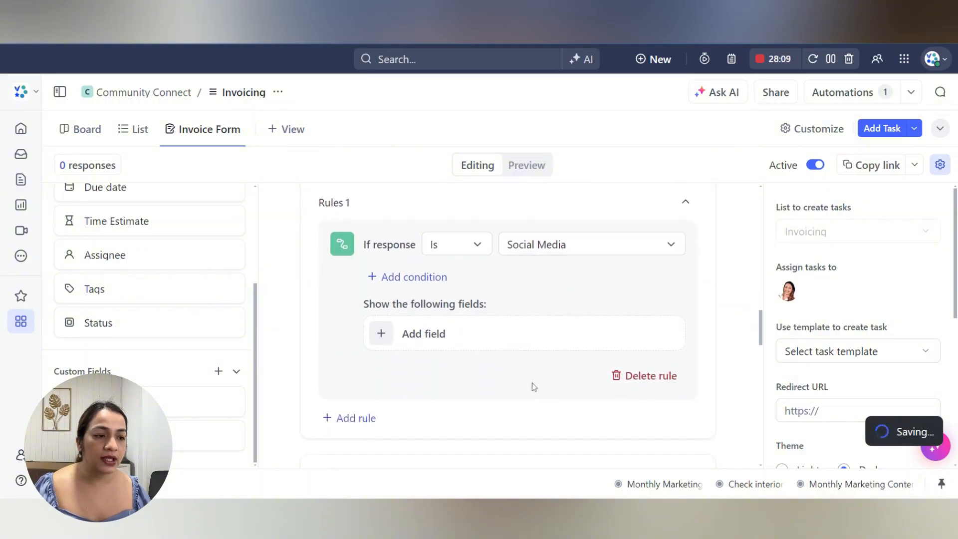
pyautogui.click(429, 340)
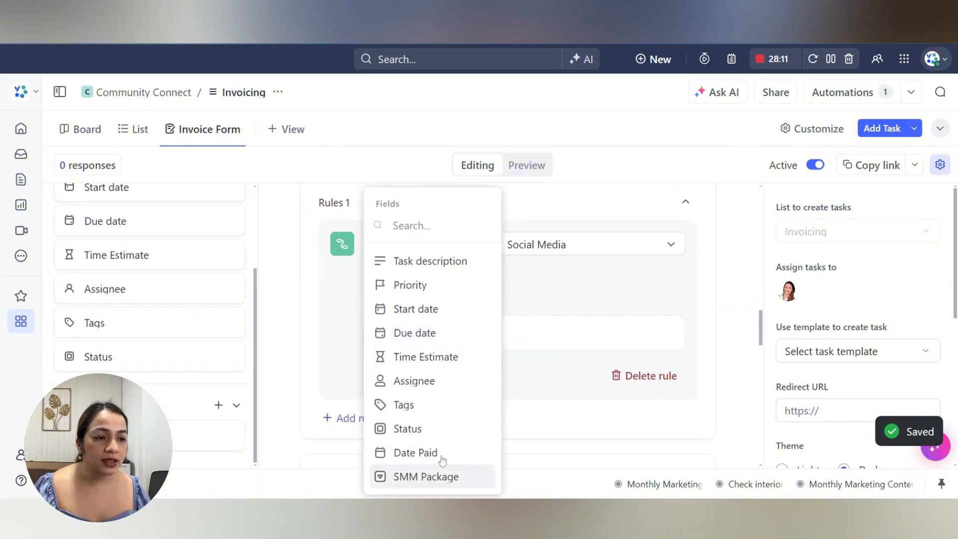
pyautogui.click(434, 475)
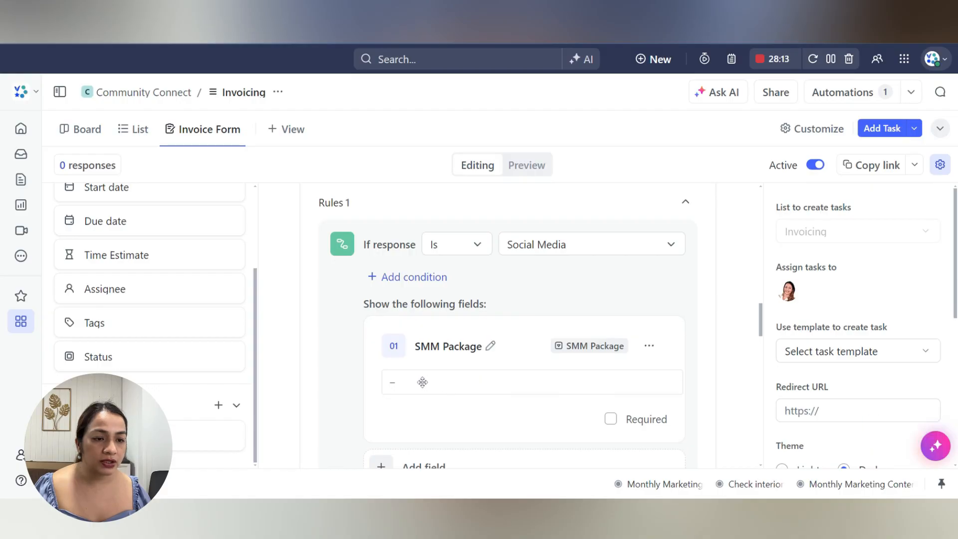
pyautogui.scroll(-1, 457, 378)
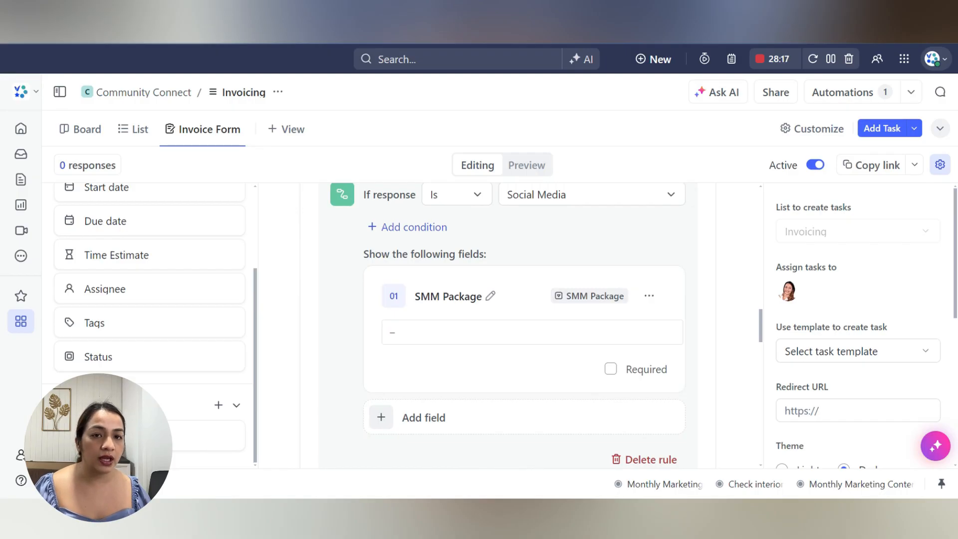
# - Copy the form's link, switch its theme to Light and reload the live form to check the look
pyautogui.click(872, 165)
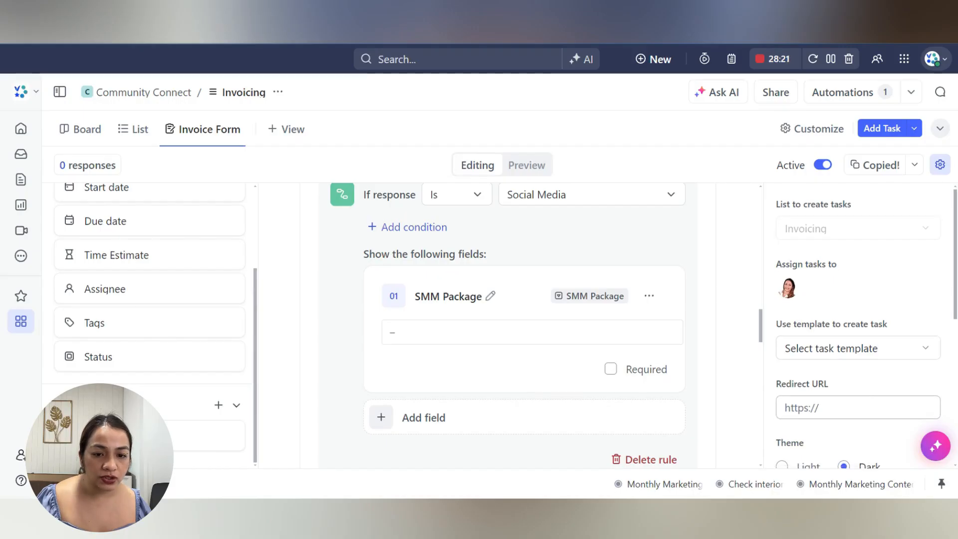
pyautogui.scroll(-3, 793, 329)
pyautogui.click(782, 320)
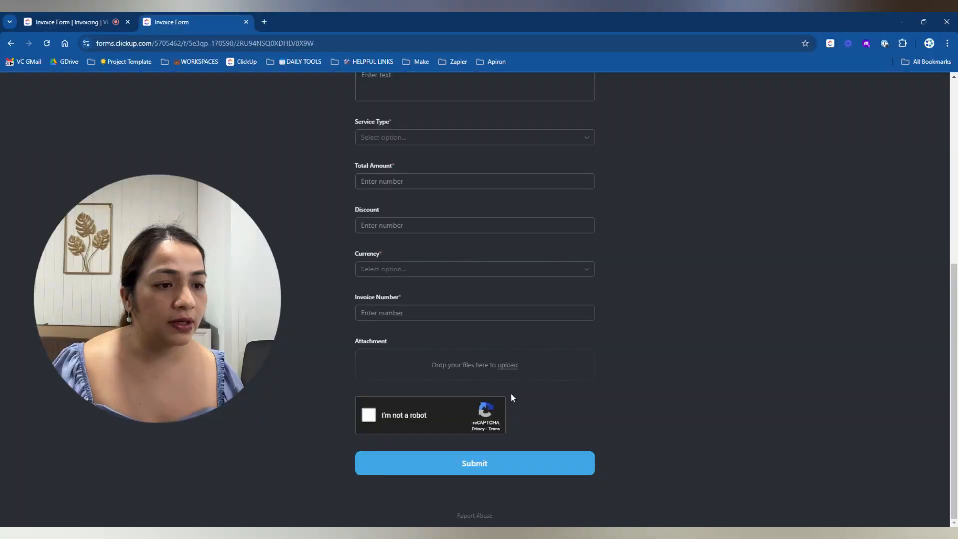
pyautogui.scroll(7, 368, 188)
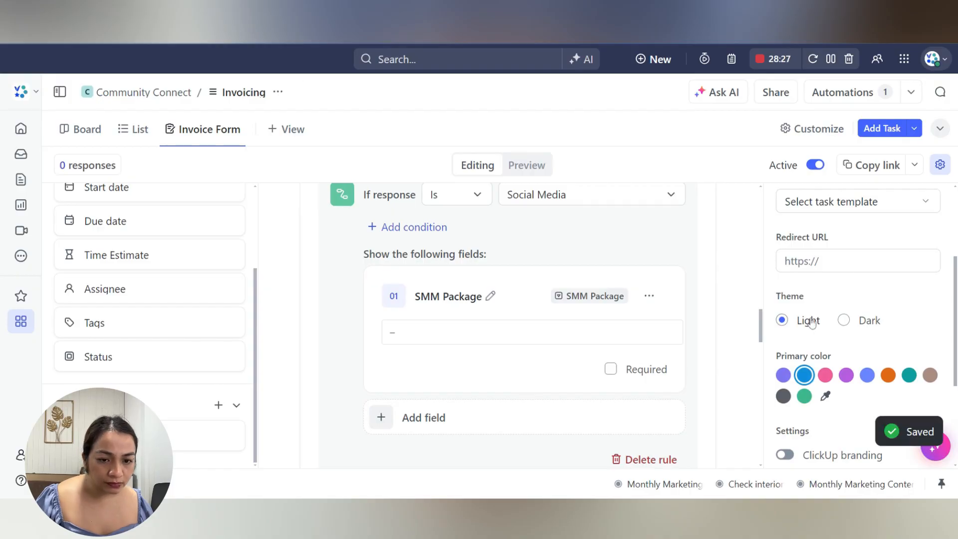
pyautogui.scroll(-2, 840, 325)
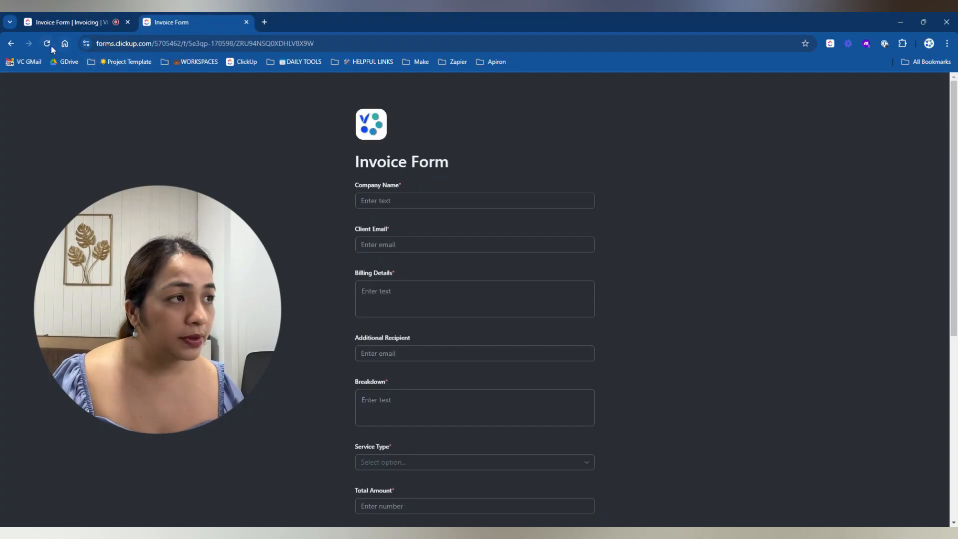
pyautogui.click(48, 45)
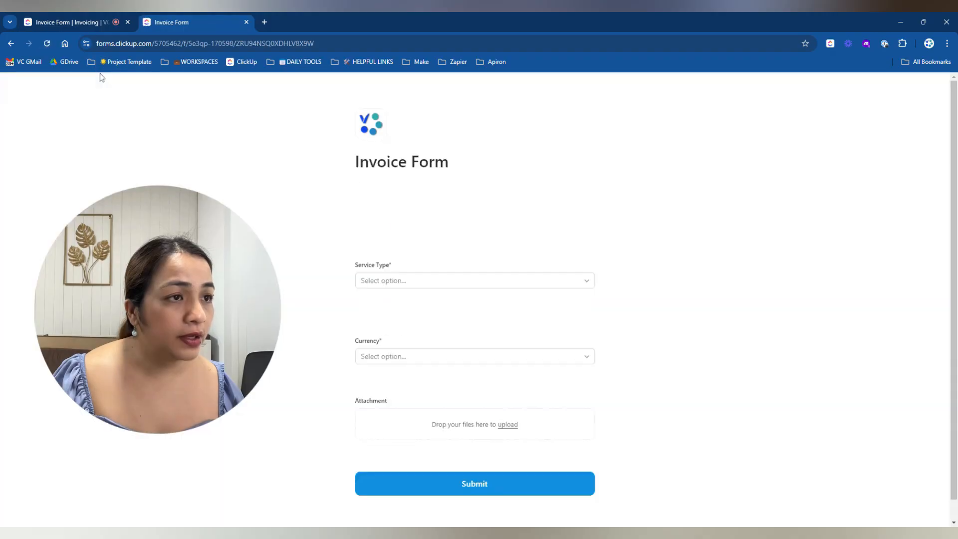
pyautogui.scroll(-2, 475, 329)
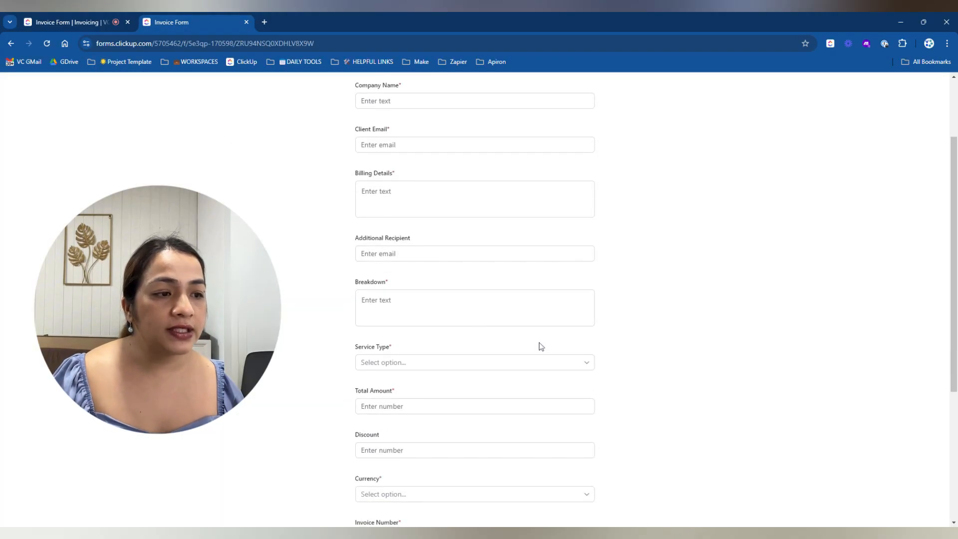
# - Test the conditional logic on the live form by choosing Social Media as Service Type and 1 as SMM Package
pyautogui.click(419, 362)
pyautogui.click(660, 330)
pyautogui.scroll(-1, 661, 330)
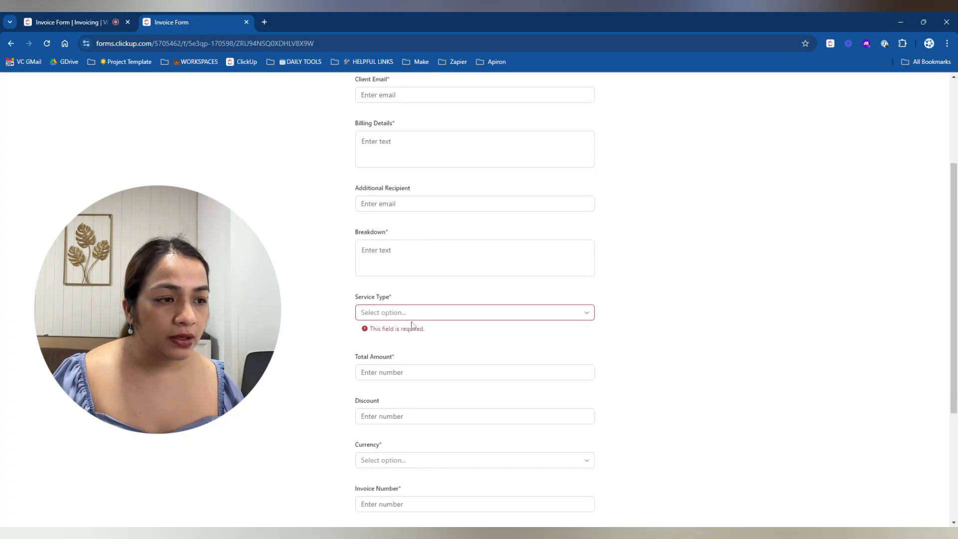
pyautogui.click(390, 313)
pyautogui.click(411, 378)
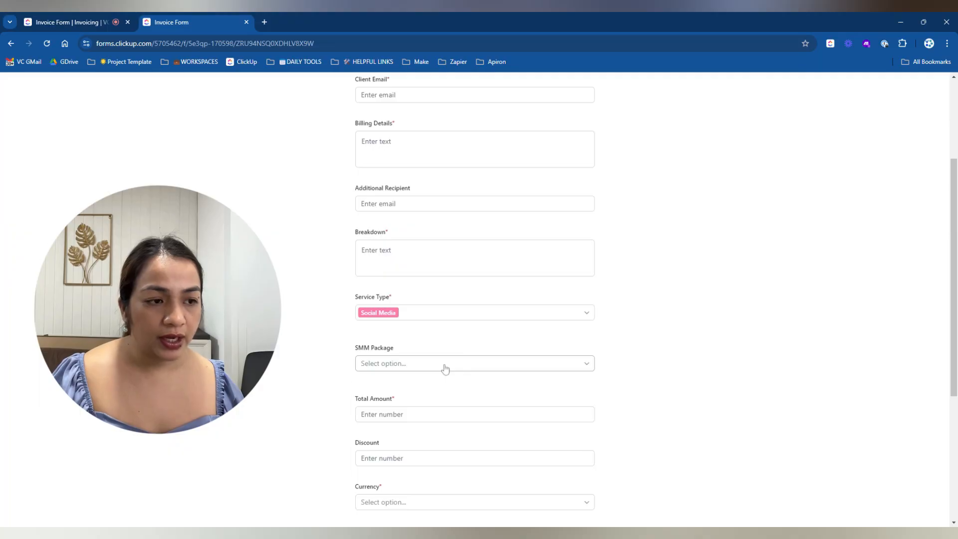
pyautogui.click(445, 368)
pyautogui.click(471, 429)
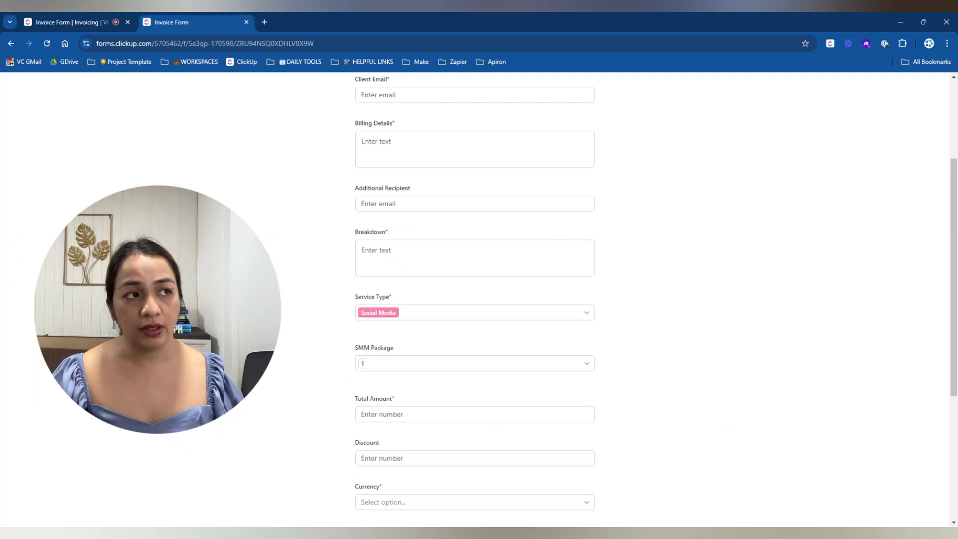
# - Compare the live form with the editor, copy the Invoice Form's link and open it in a new browser tab
pyautogui.click(60, 19)
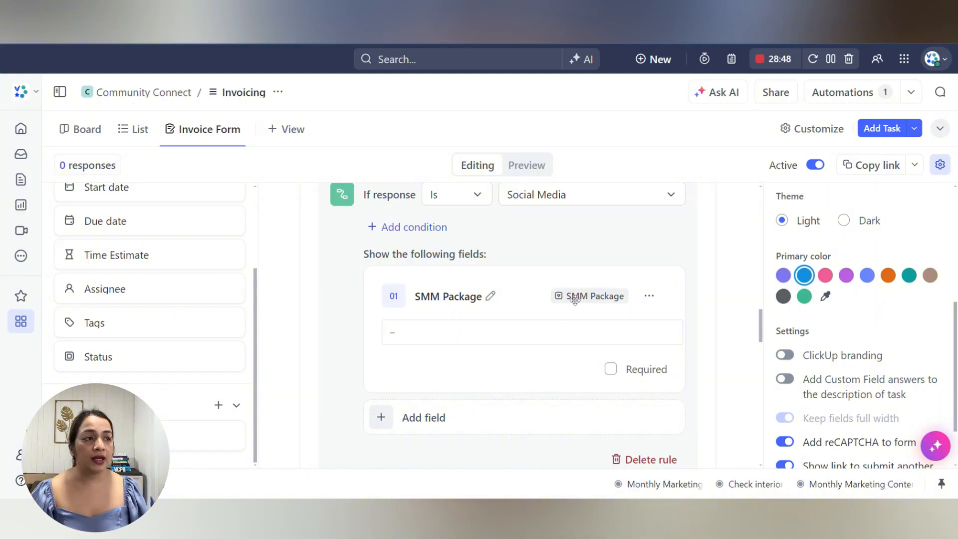
pyautogui.click(164, 20)
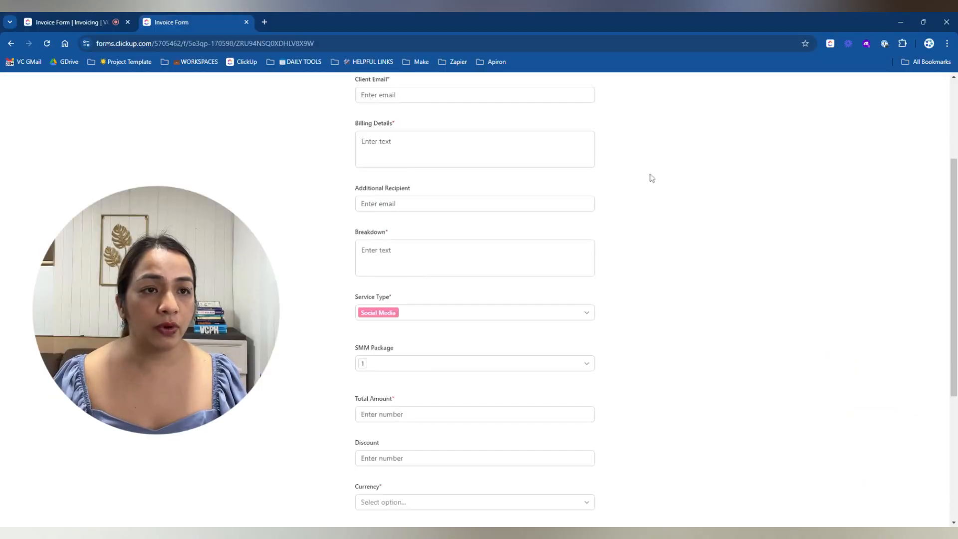
pyautogui.scroll(3, 673, 242)
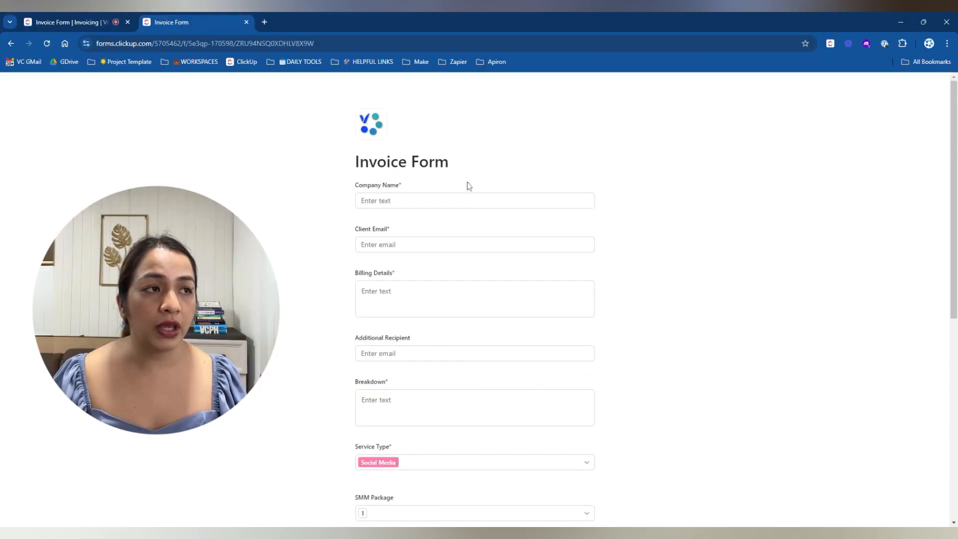
pyautogui.click(65, 22)
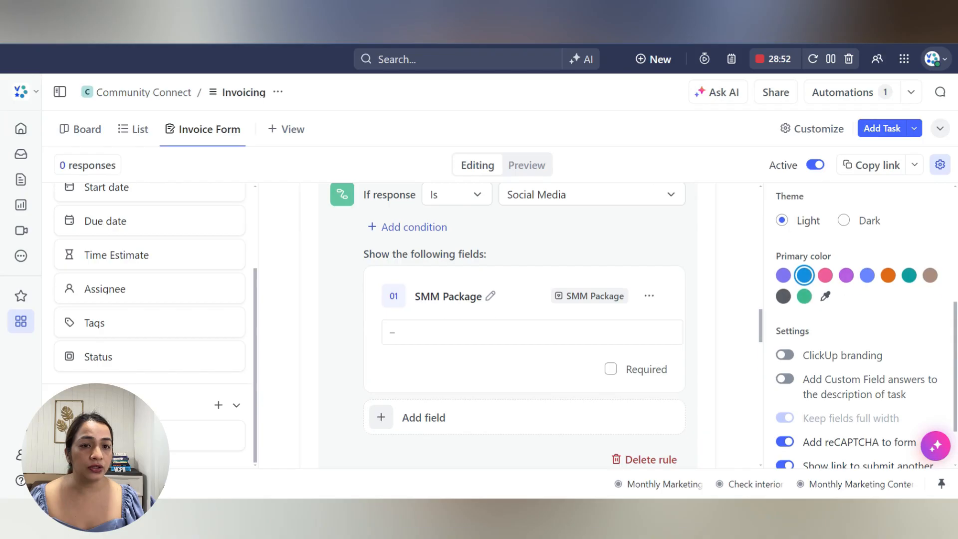
pyautogui.click(873, 165)
pyautogui.hotkey('ctrl', 't')
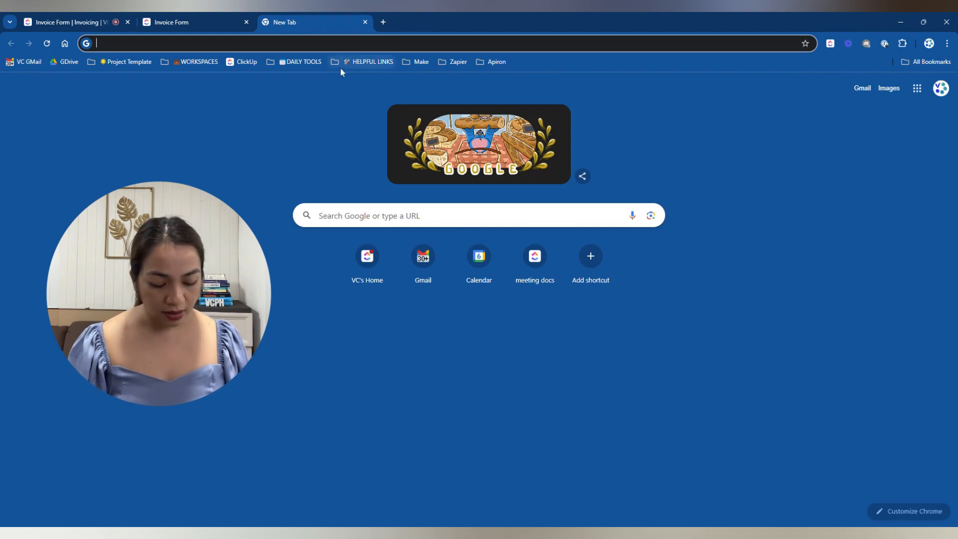
pyautogui.write('https://forms.clickup.com/5705462/f/5e3qp-170598/ZRU94NSQ0XDHLV8X9W')
pyautogui.press('Return')
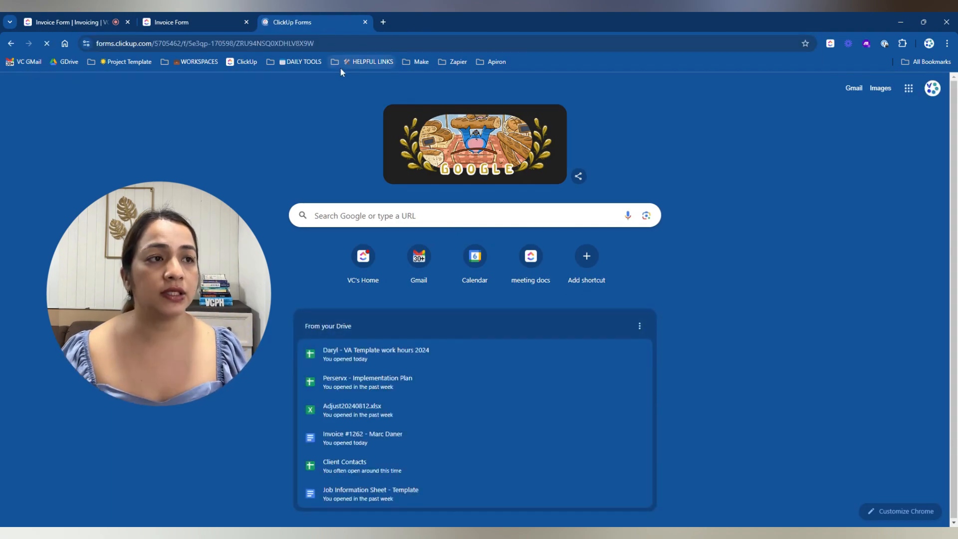